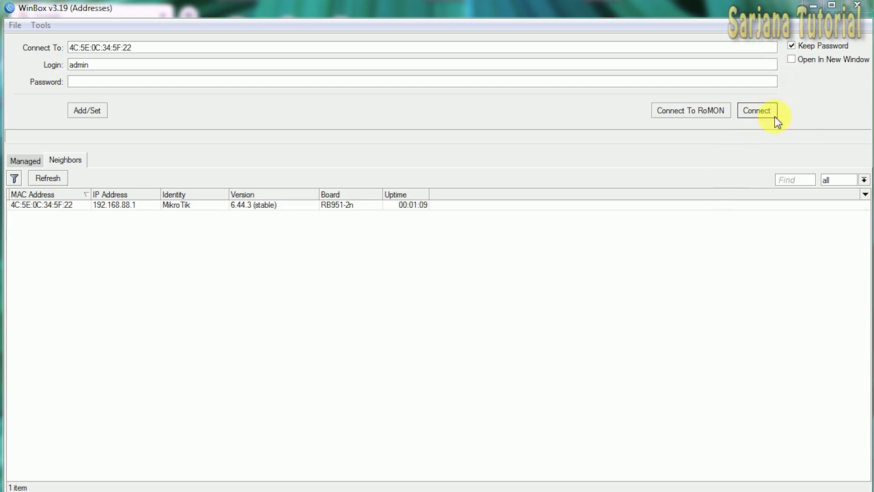
- Log in as admin to the RB951 router chosen from the neighbour list
click(53, 206)
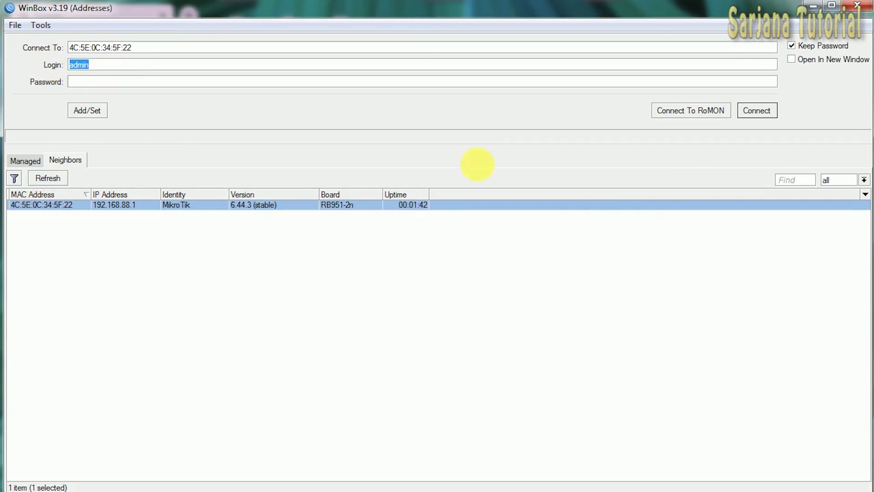
click(766, 111)
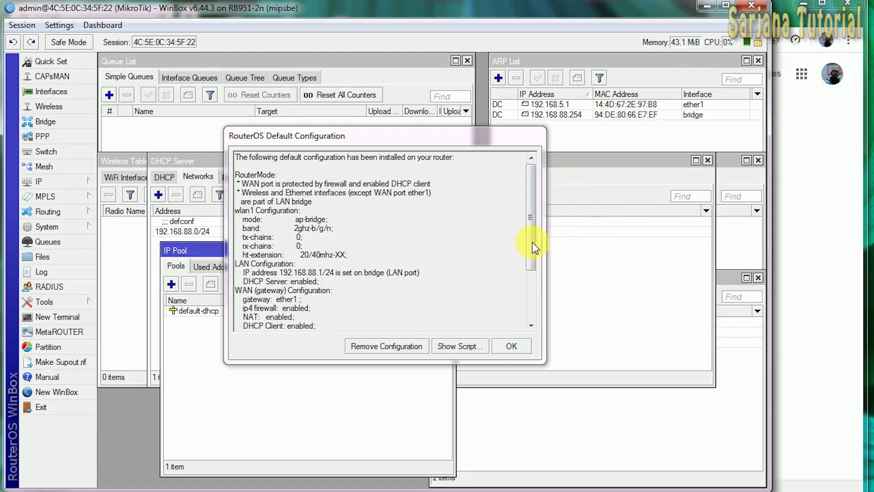
- Remove the default configuration, reconnect, and close the IP Pool, DHCP Server, Wireless, Address, ARP and Queue lists
click(401, 349)
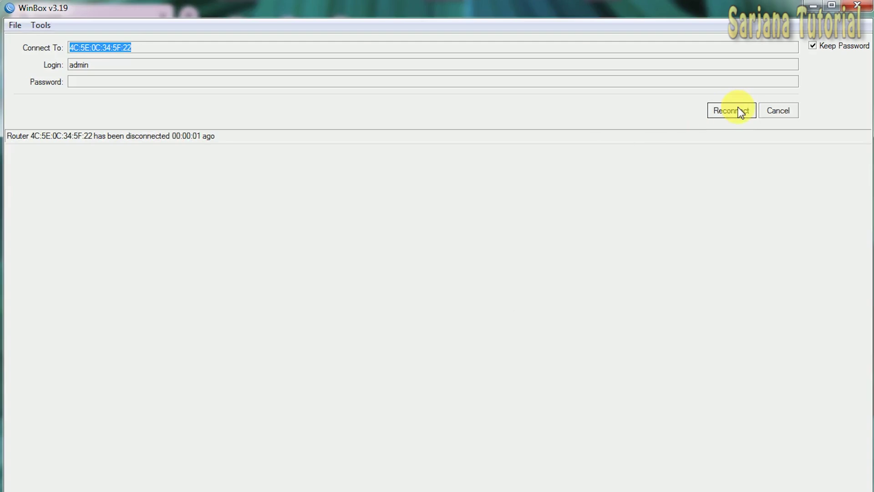
click(739, 110)
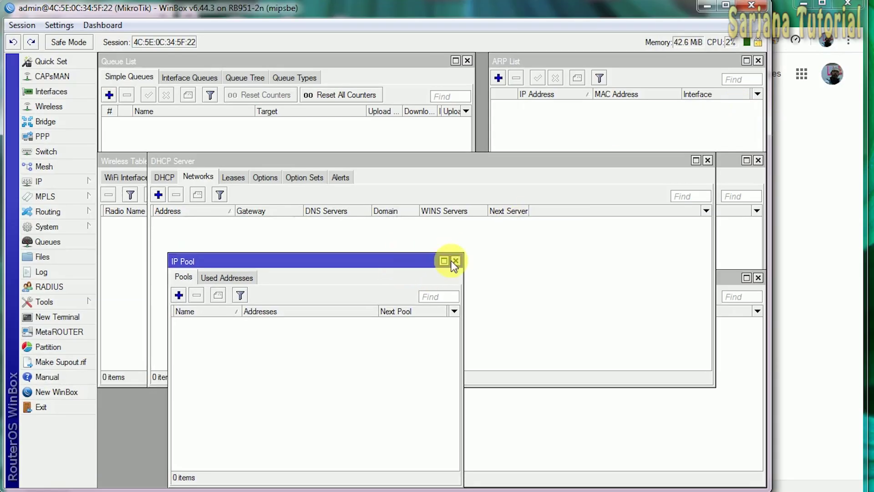
click(456, 261)
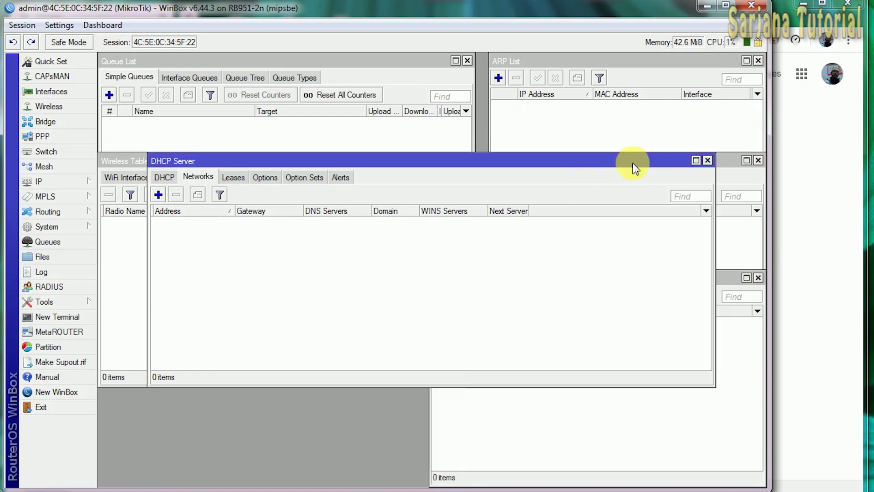
click(707, 160)
click(757, 160)
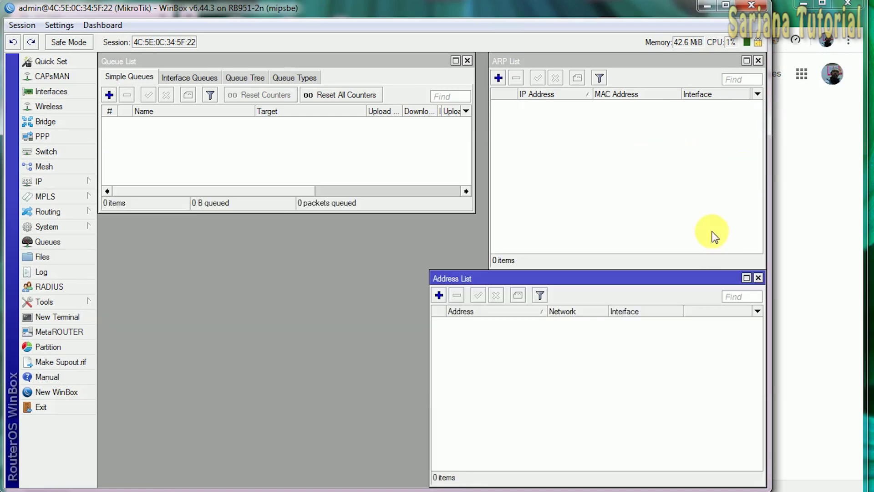
click(758, 278)
click(758, 62)
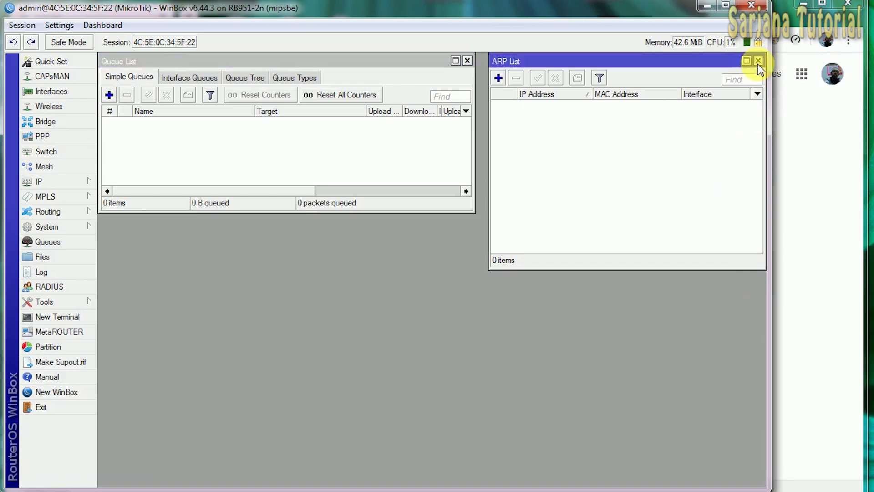
click(758, 61)
click(467, 60)
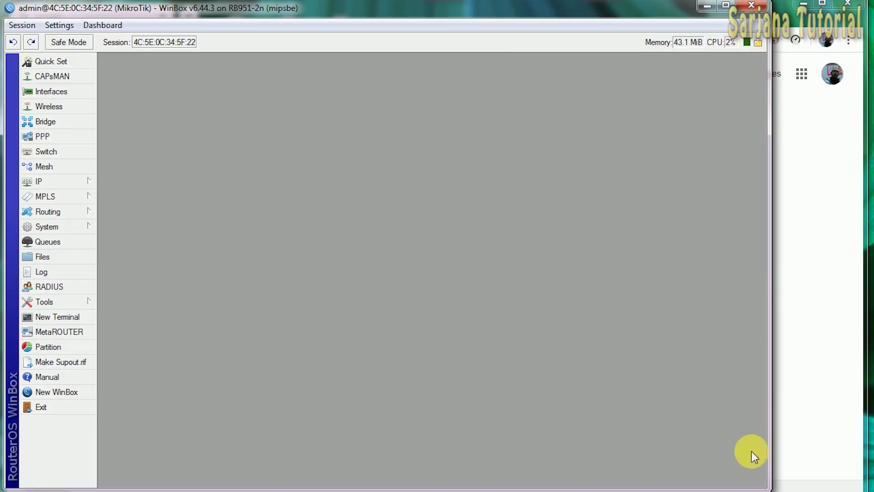
drag(771, 455, 871, 455)
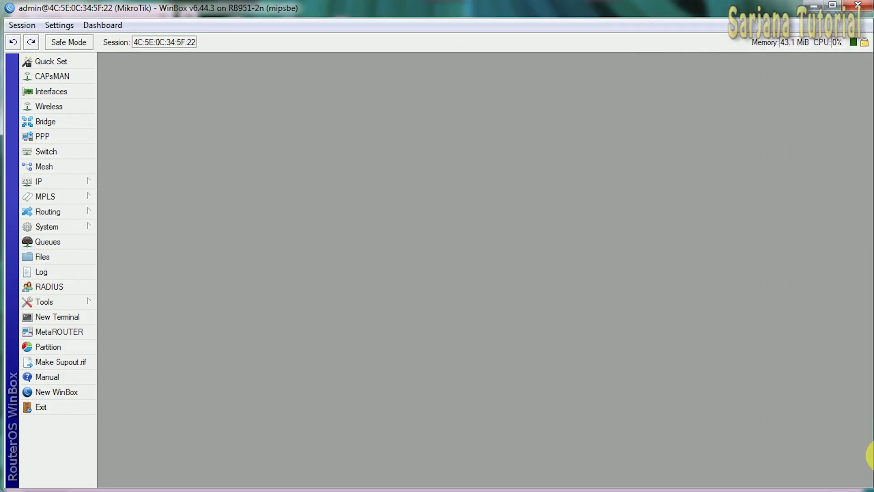
- Open the DHCP Client list from the IP menu
click(38, 183)
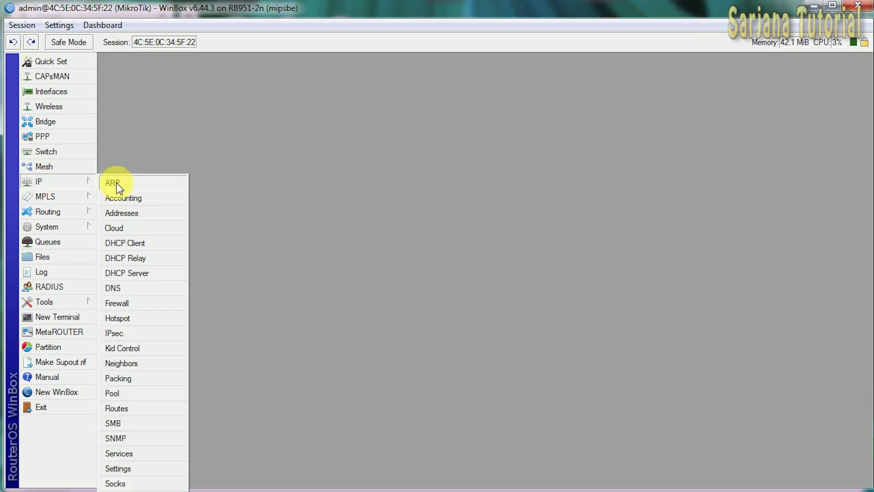
click(132, 243)
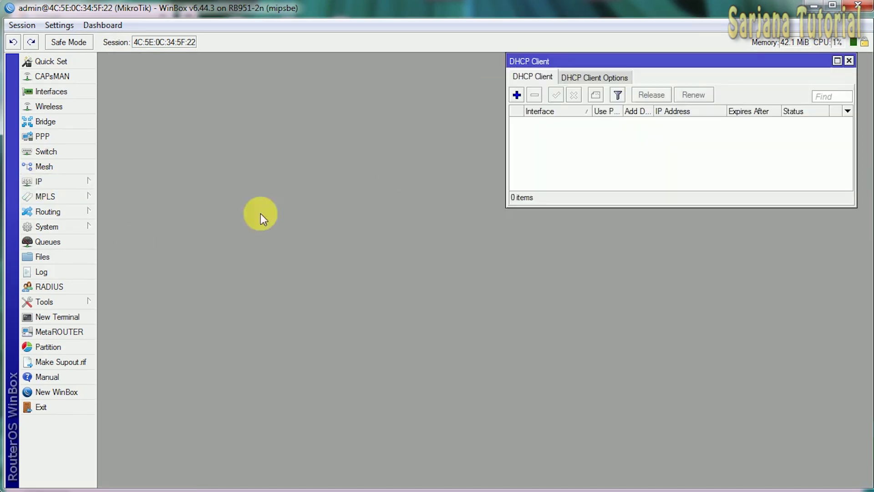
drag(568, 60, 199, 179)
click(72, 184)
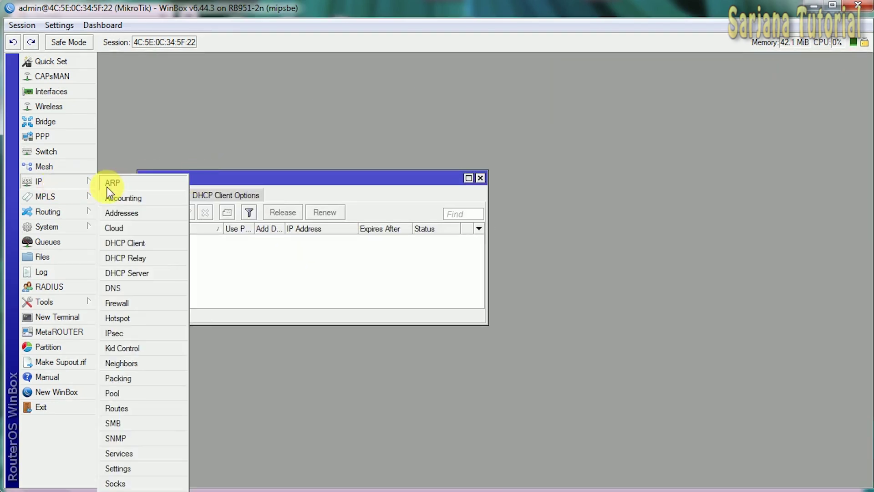
click(144, 244)
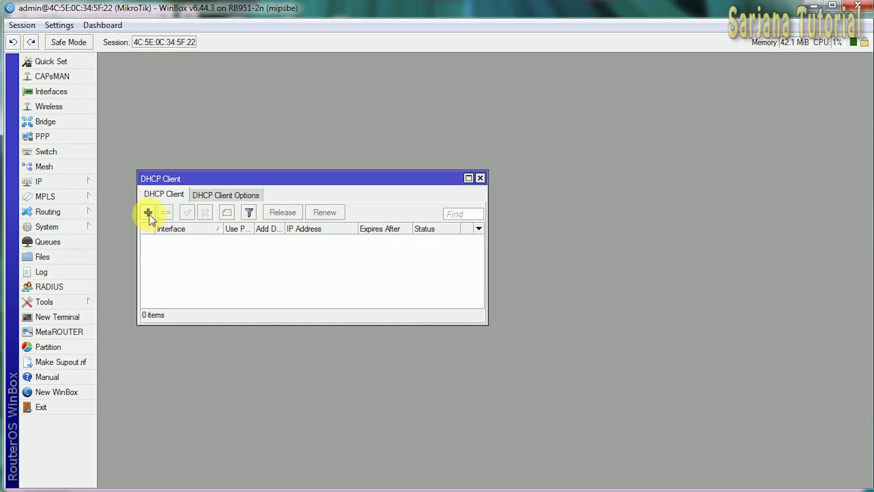
- Add a DHCP client on interface ether1
click(148, 212)
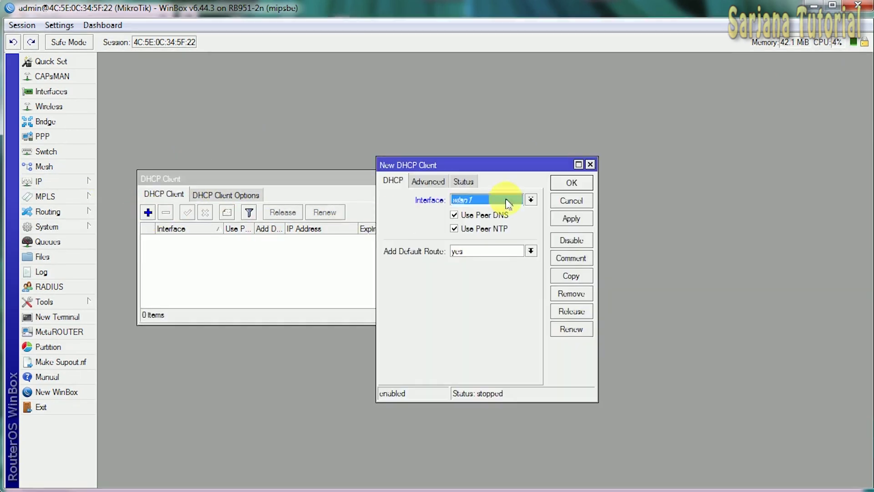
drag(490, 165, 490, 134)
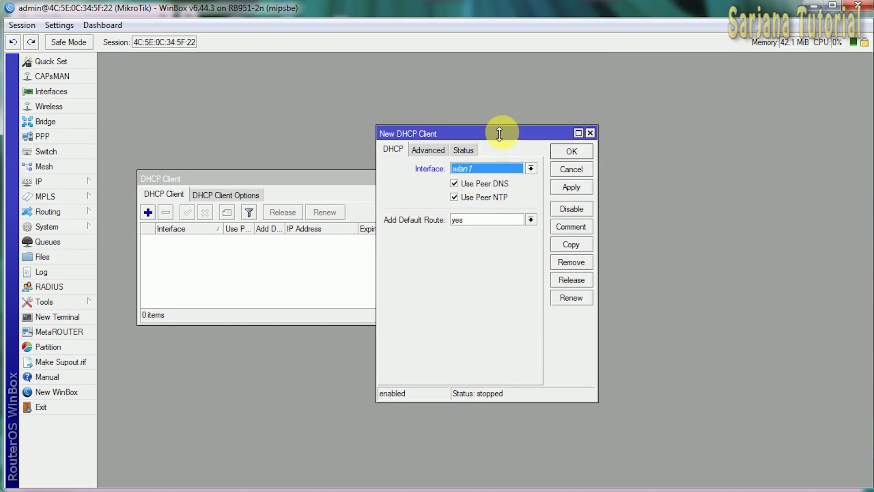
click(512, 169)
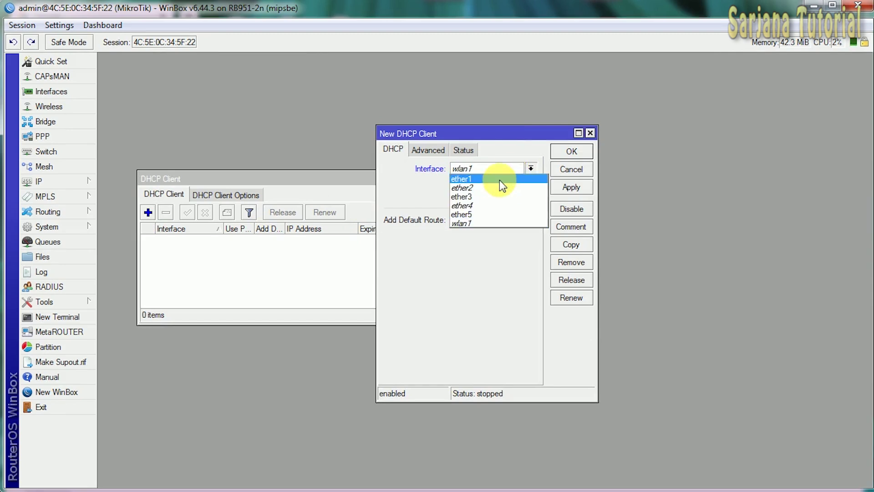
click(499, 180)
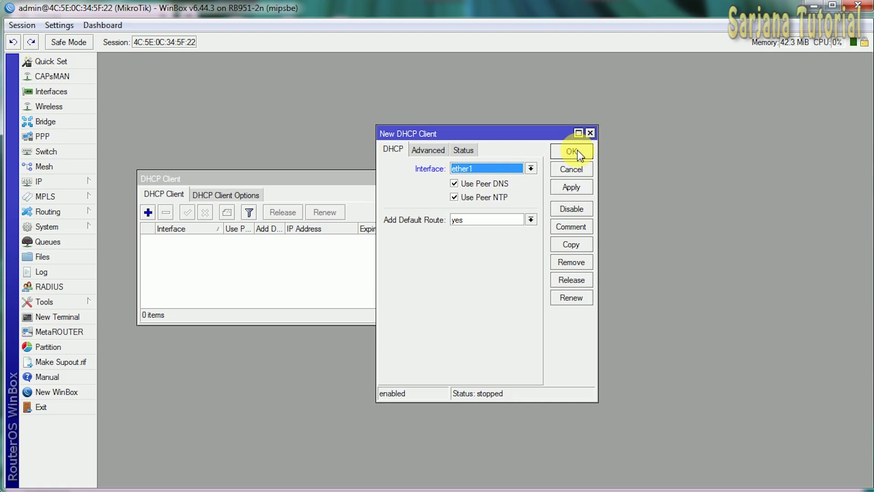
click(572, 151)
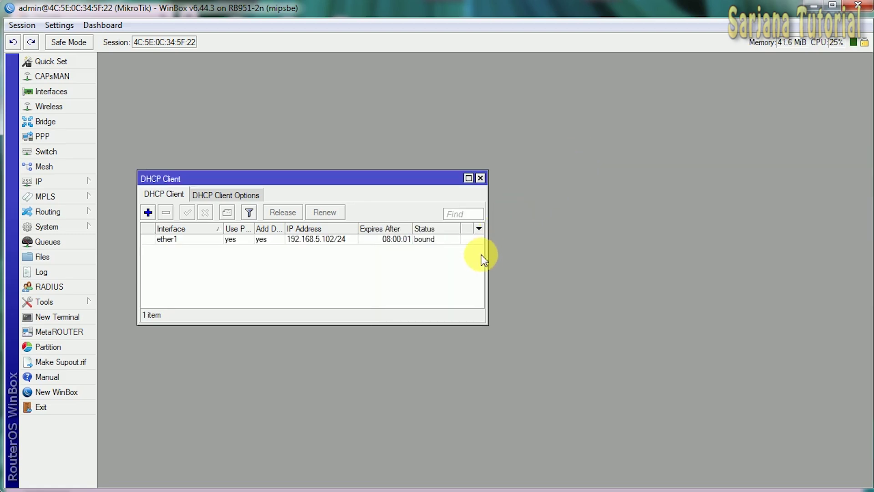
- Check the ether1 DHCP client is bound with address 192.168.5.102/24
drag(493, 263, 583, 263)
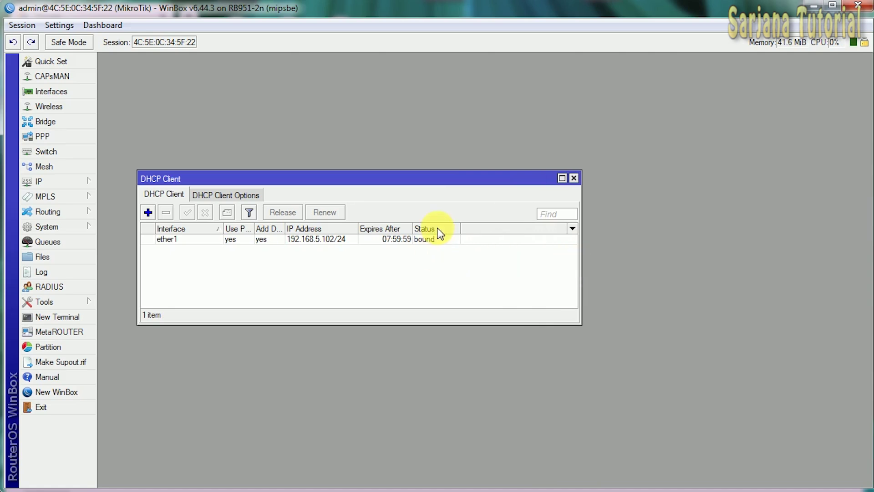
drag(473, 175, 450, 102)
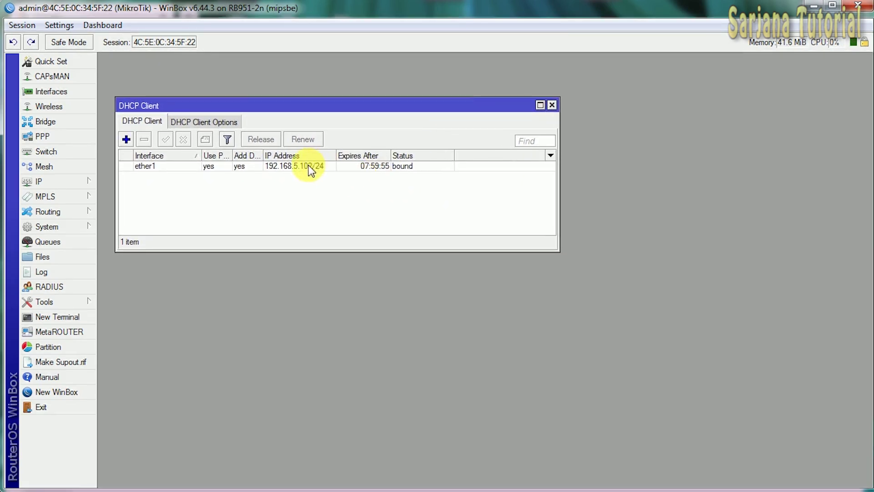
double_click(297, 168)
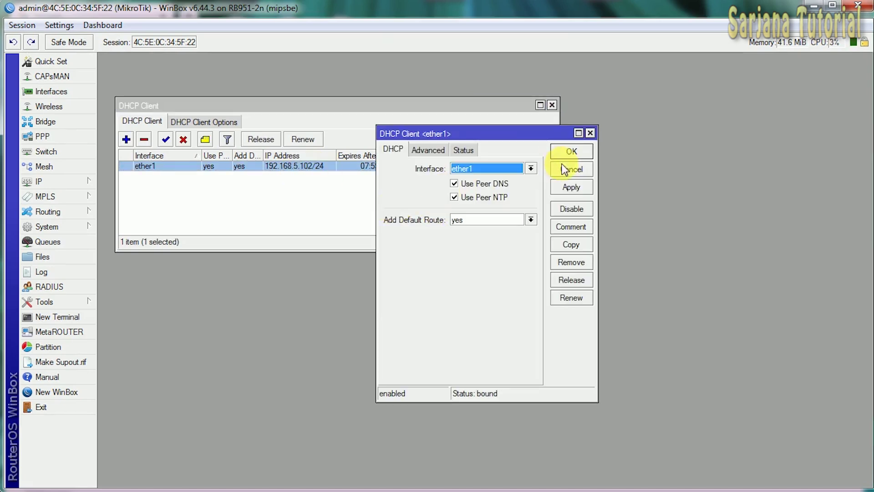
click(567, 169)
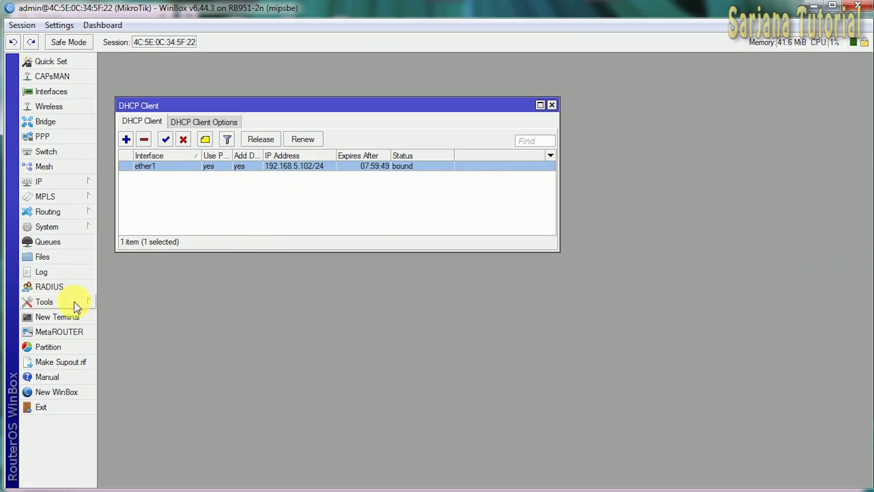
click(57, 317)
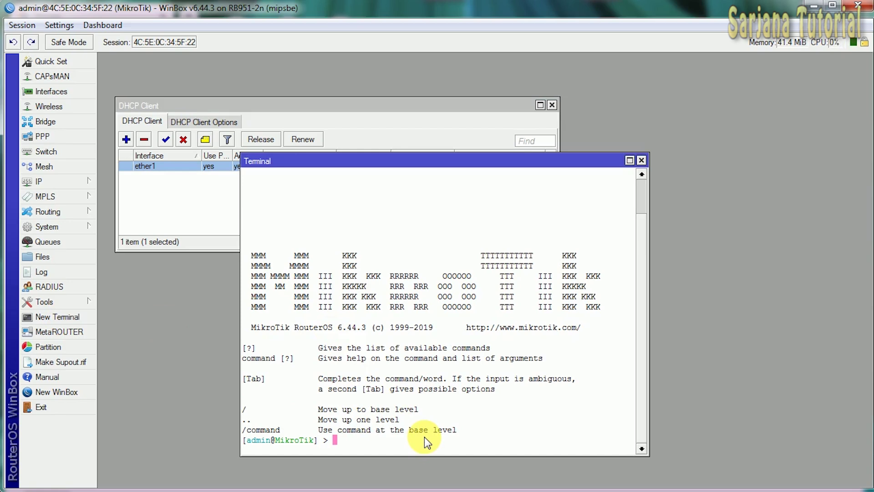
text(ping 8.8.8.8)
key(Return)
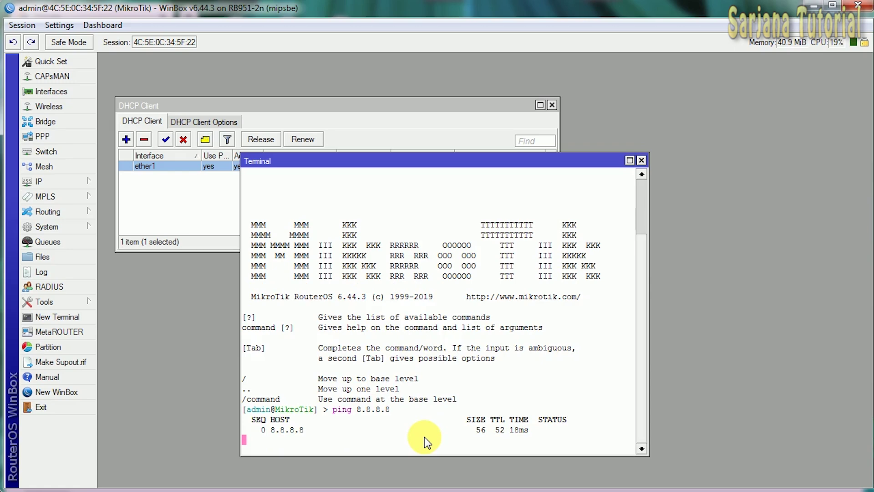
mouse_move(641, 160)
mouse_down()
mouse_move(654, 156)
mouse_move(635, 164)
mouse_up()
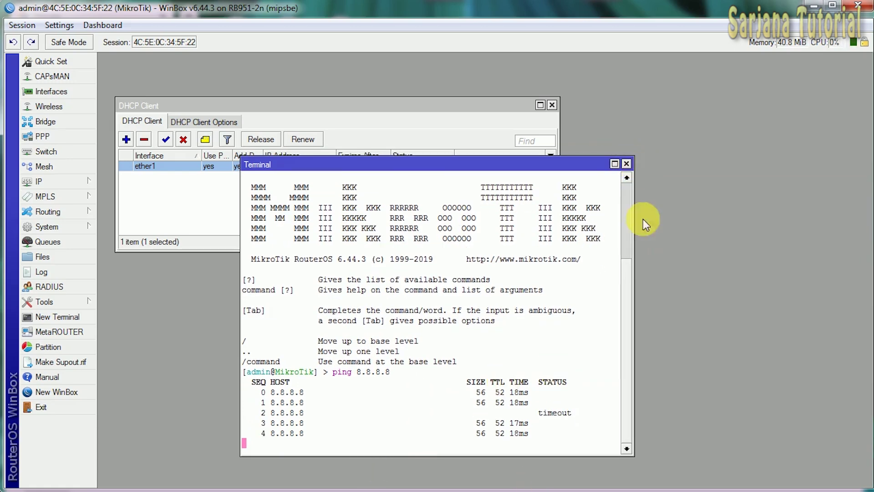
click(626, 163)
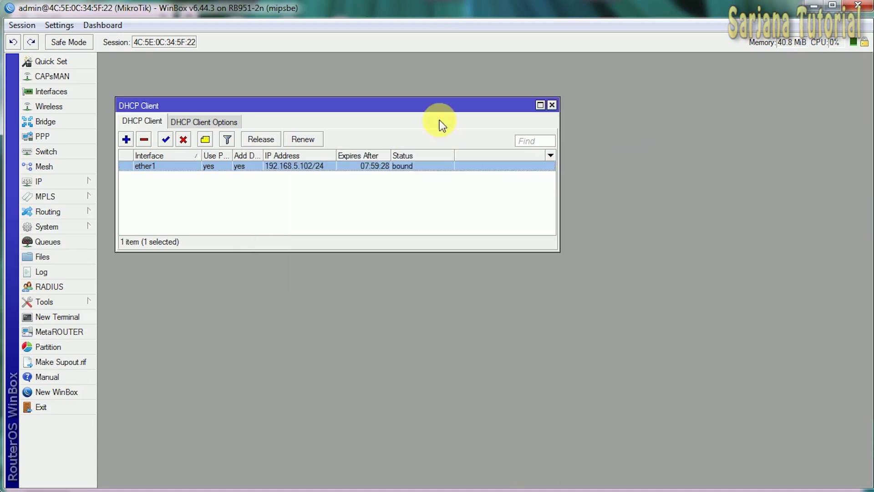
click(552, 105)
- Create a firewall NAT rule with chain srcnat and action masquerade
click(39, 182)
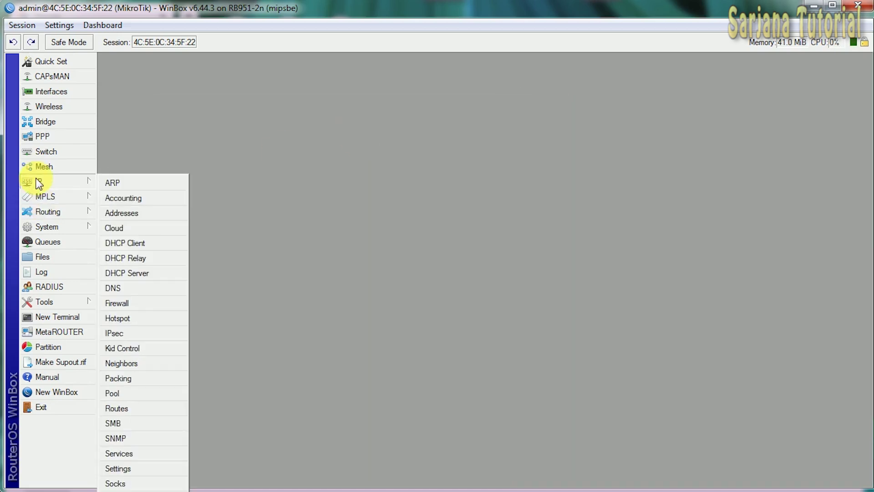
click(137, 302)
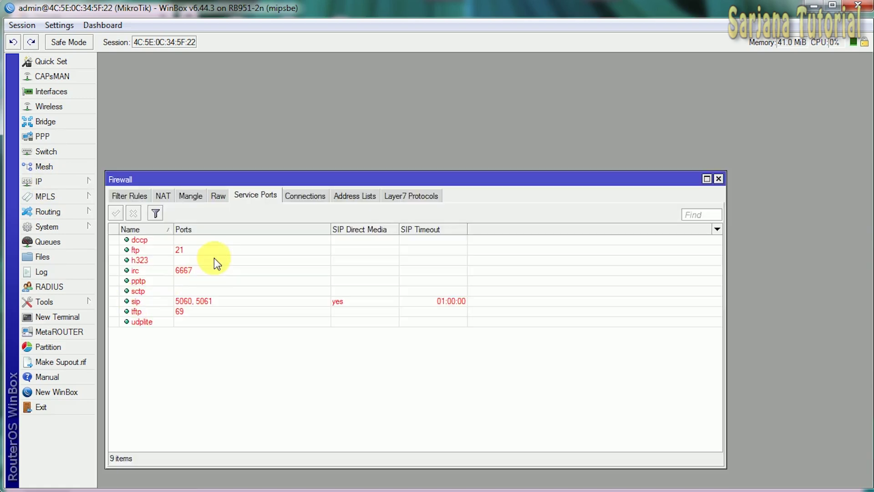
click(164, 195)
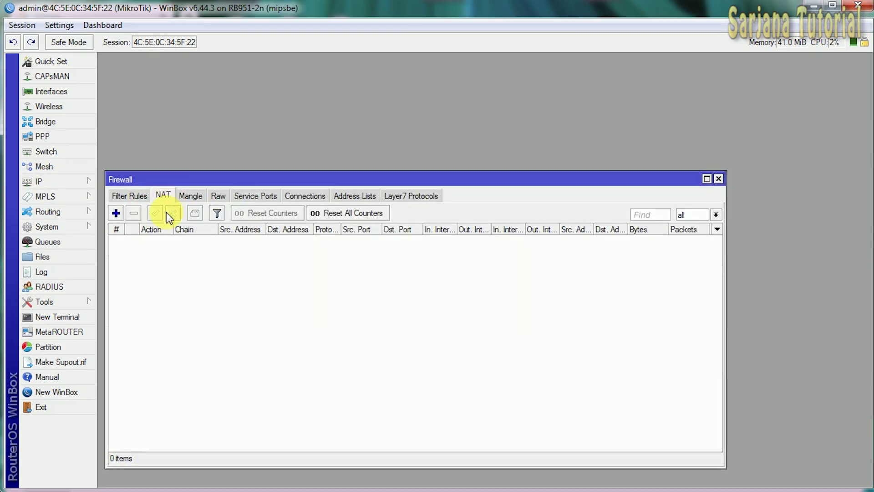
click(117, 214)
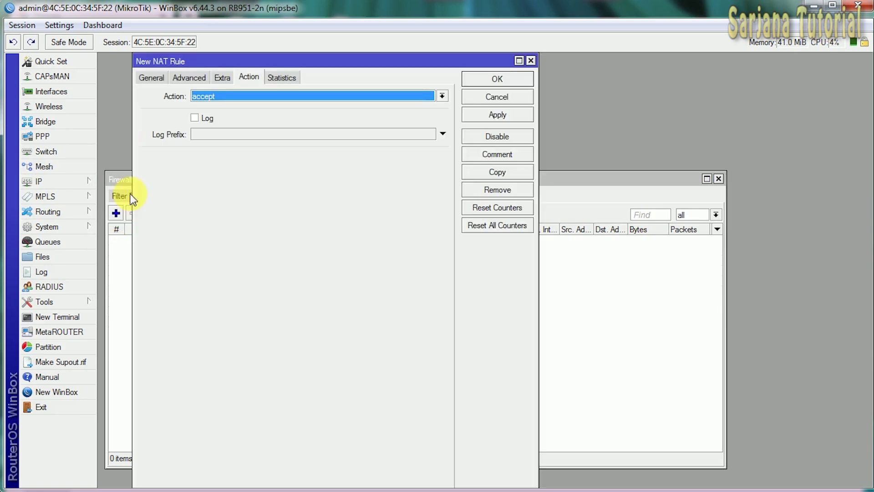
click(153, 81)
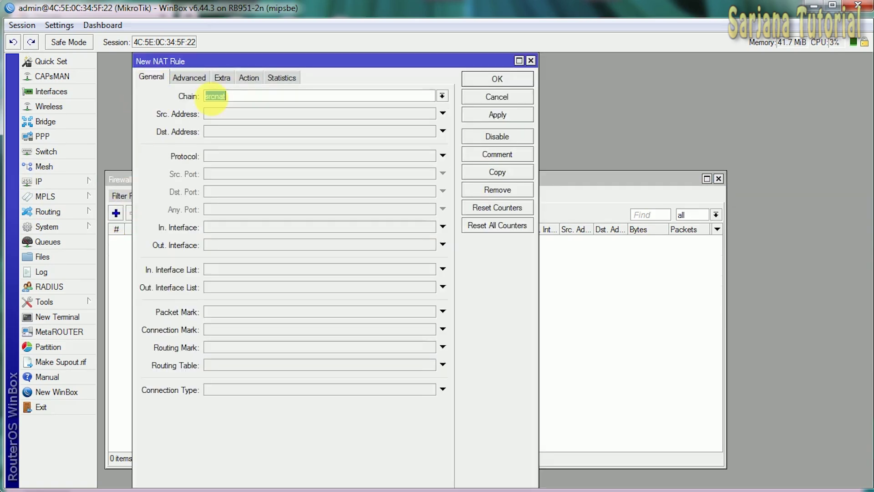
drag(246, 99, 160, 96)
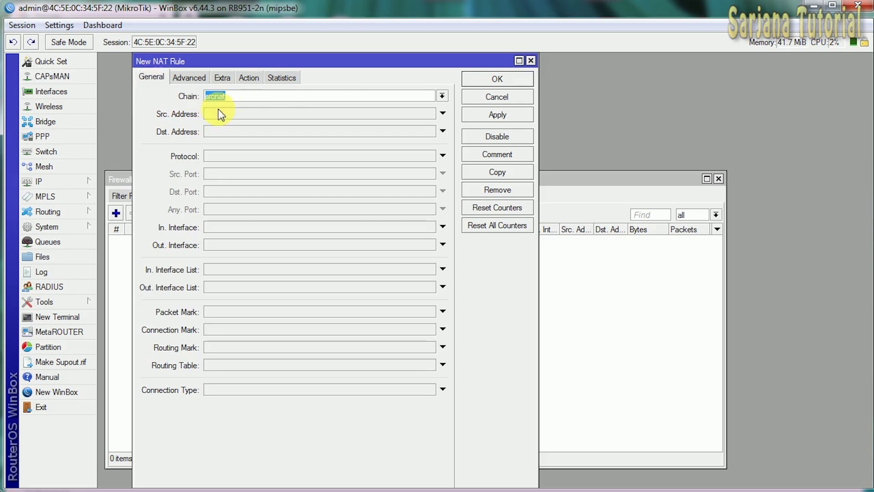
click(251, 78)
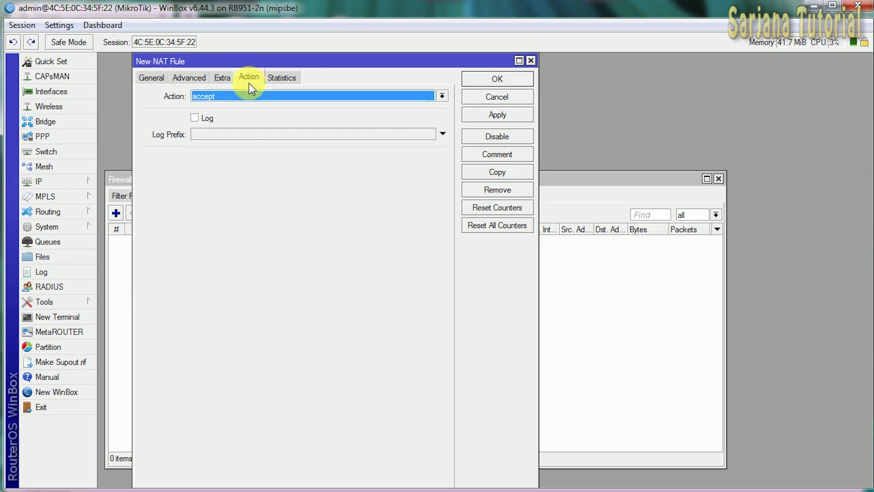
click(251, 94)
click(247, 163)
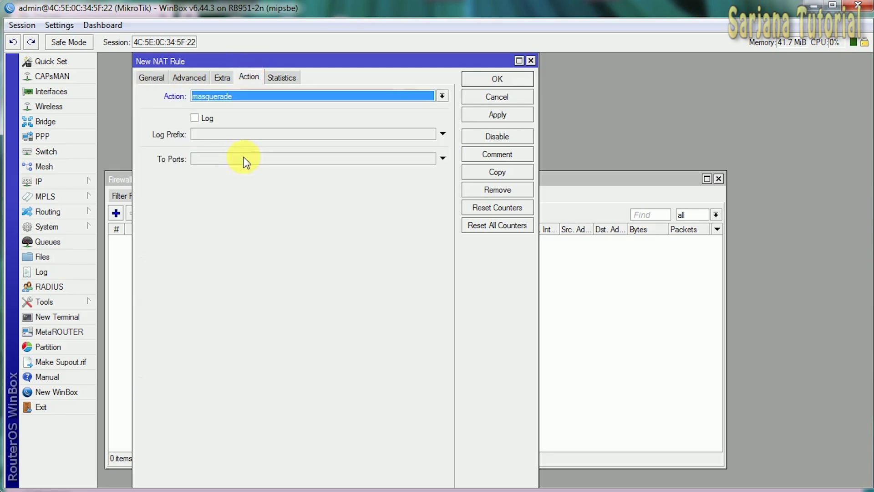
click(496, 79)
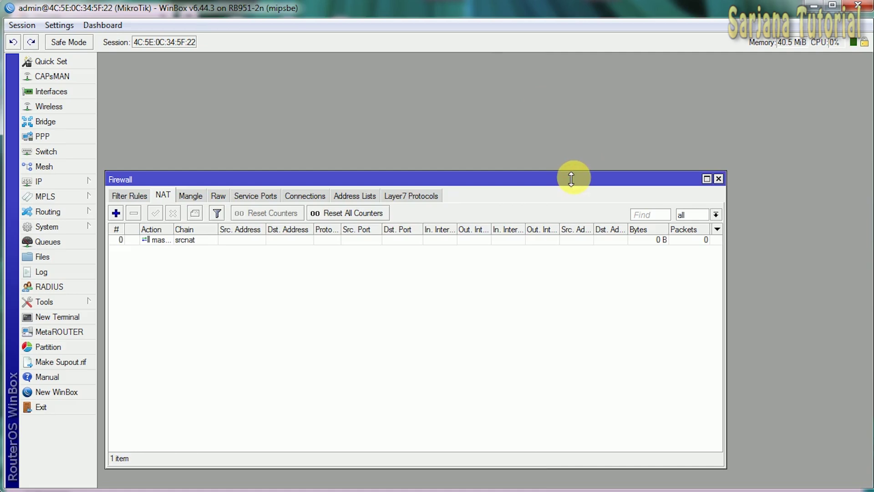
- Resize and close the Firewall window
drag(571, 177, 570, 166)
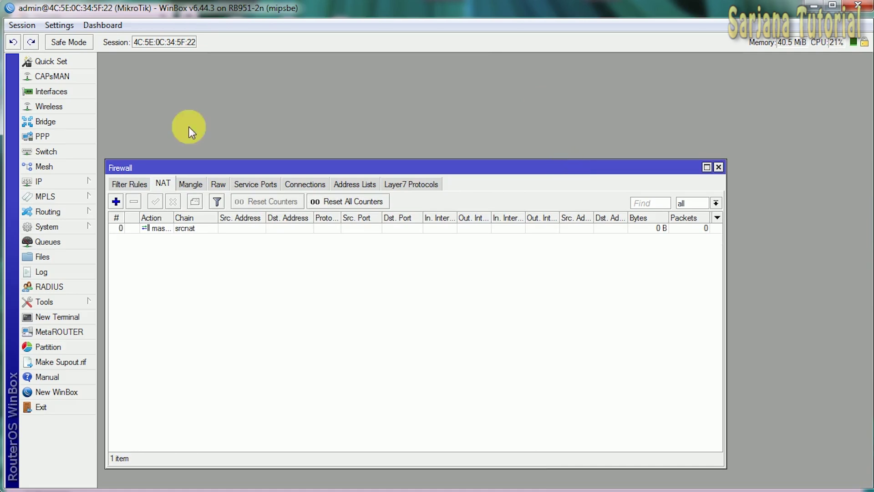
drag(730, 473, 713, 441)
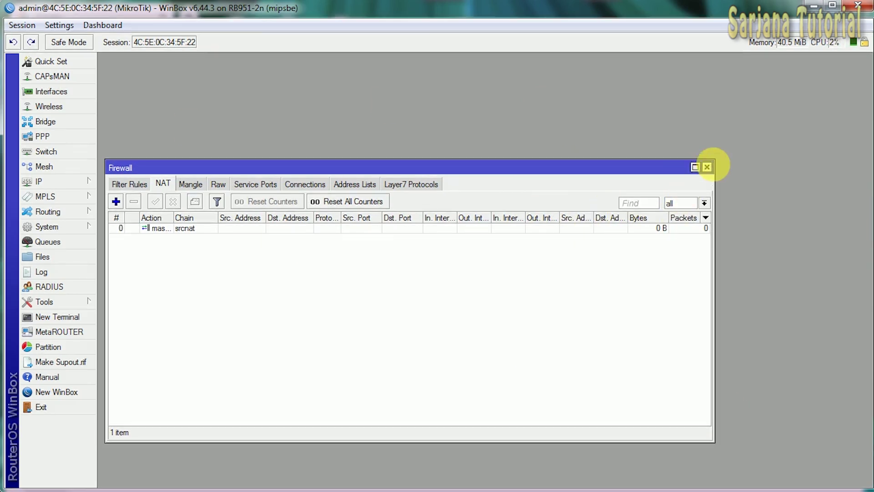
click(707, 167)
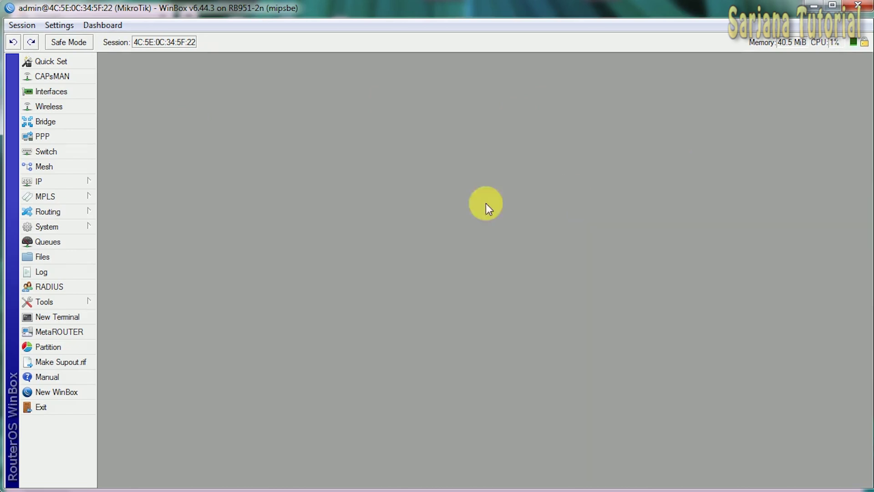
- Set the DNS server to 8.8.8.8 with Allow Remote Requests enabled
click(73, 186)
click(129, 289)
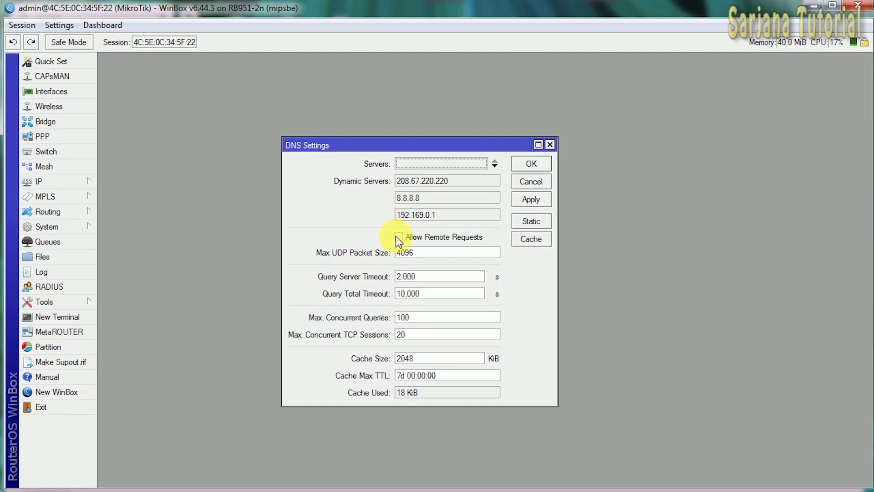
click(399, 237)
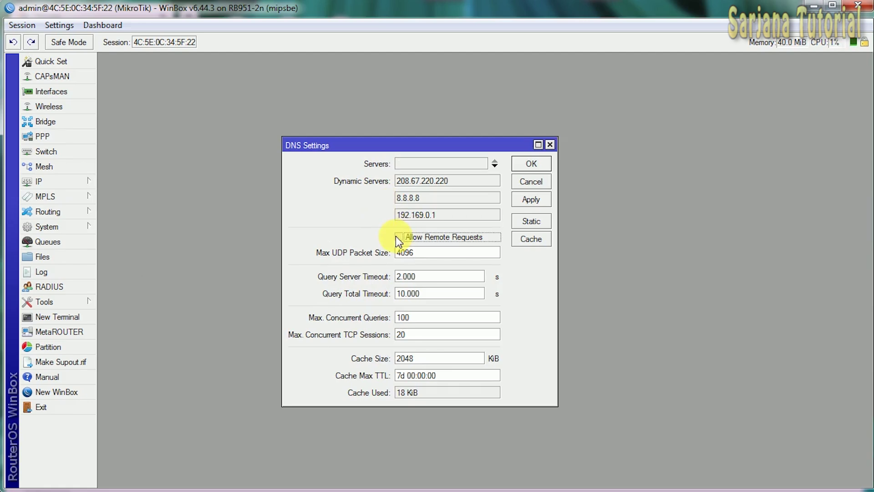
click(438, 163)
text(8.8)
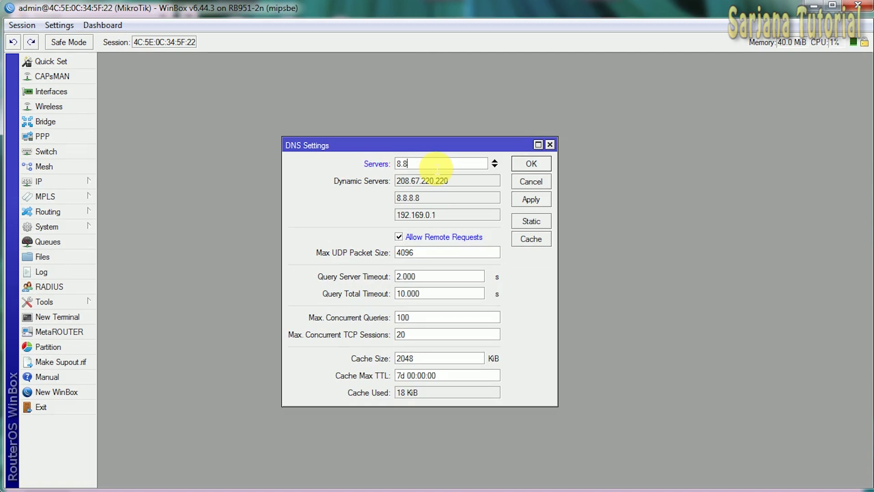
text(.8.8)
click(531, 163)
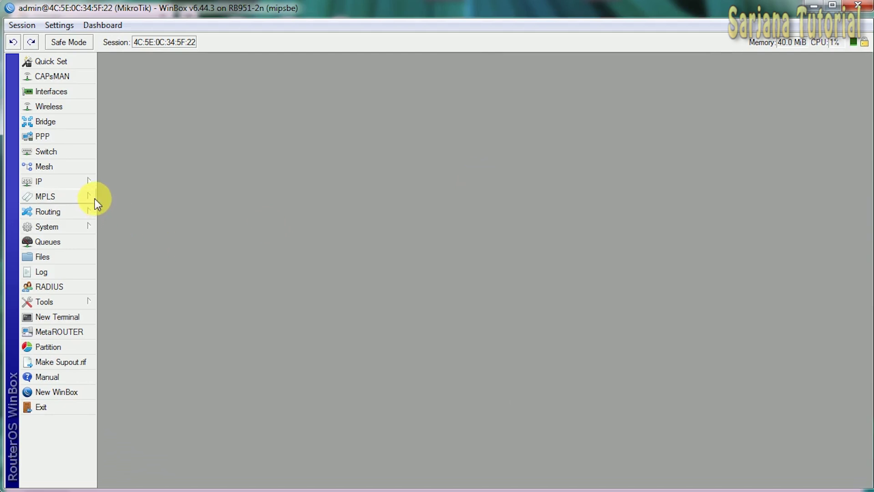
- Rename interface ether1 to ether1-internet
click(52, 91)
drag(556, 79, 189, 90)
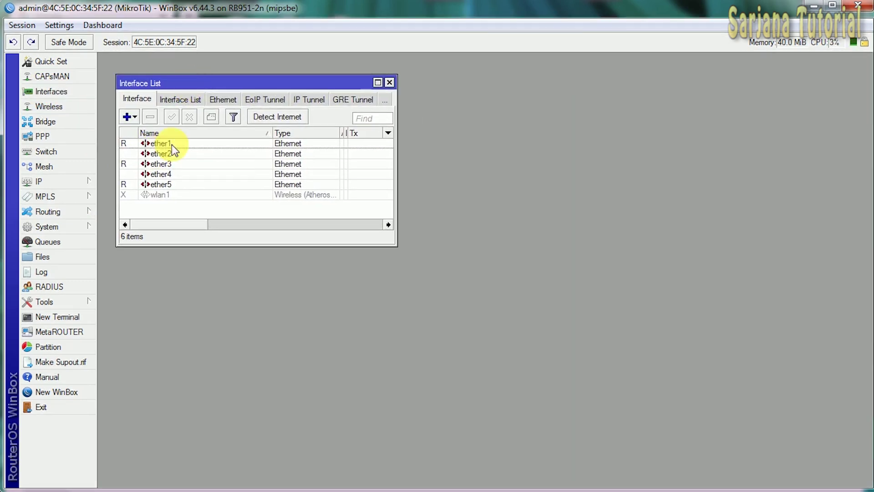
double_click(171, 144)
click(473, 154)
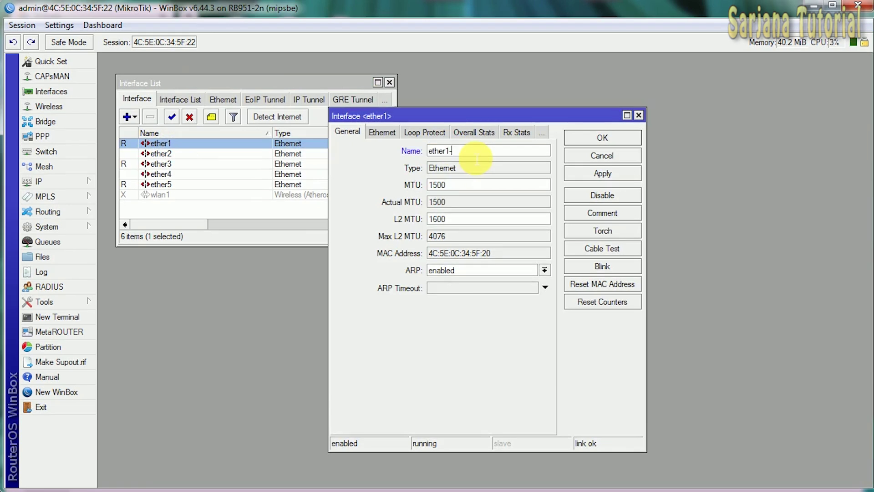
text(internet)
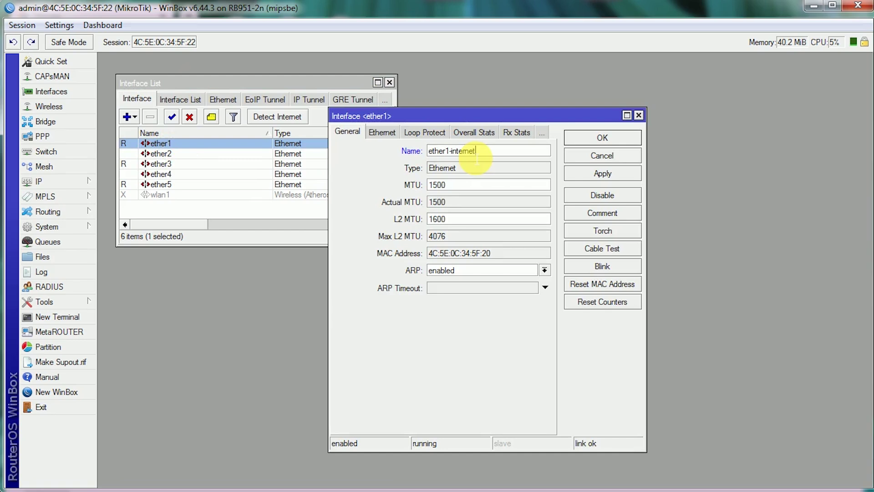
click(606, 138)
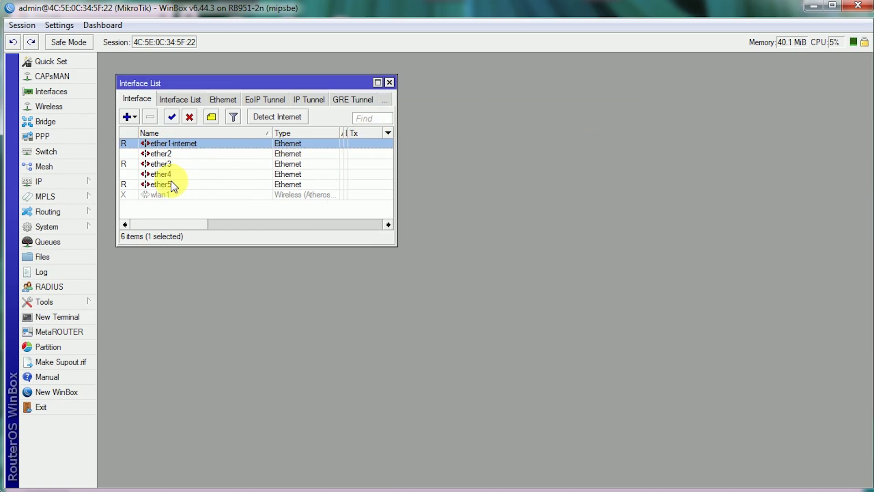
- Rename interface ether5 to ether5- LAN
click(173, 185)
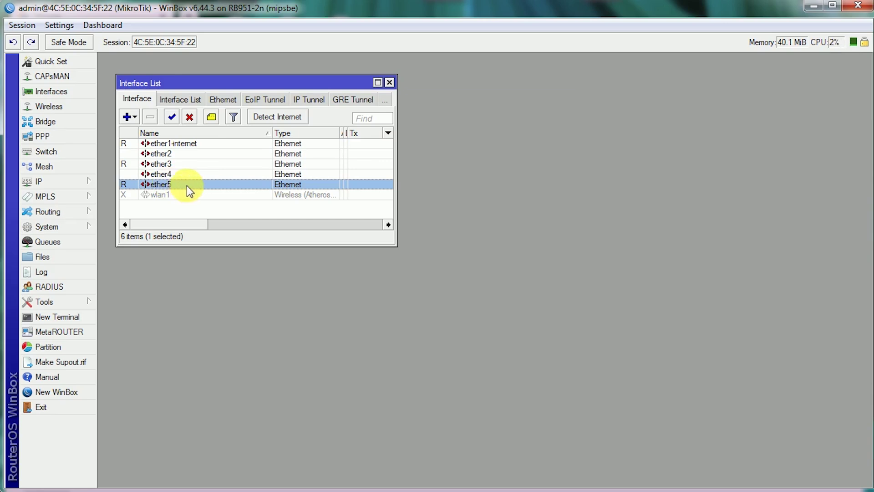
double_click(186, 185)
click(459, 157)
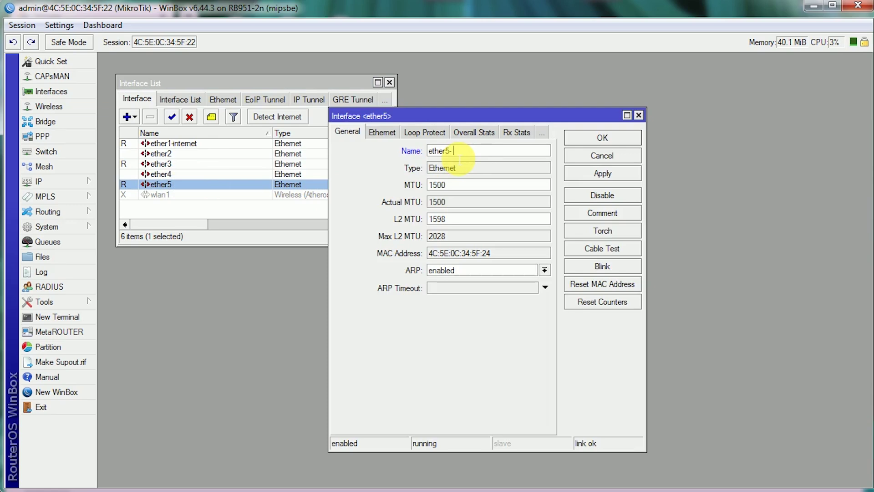
text(- LAN)
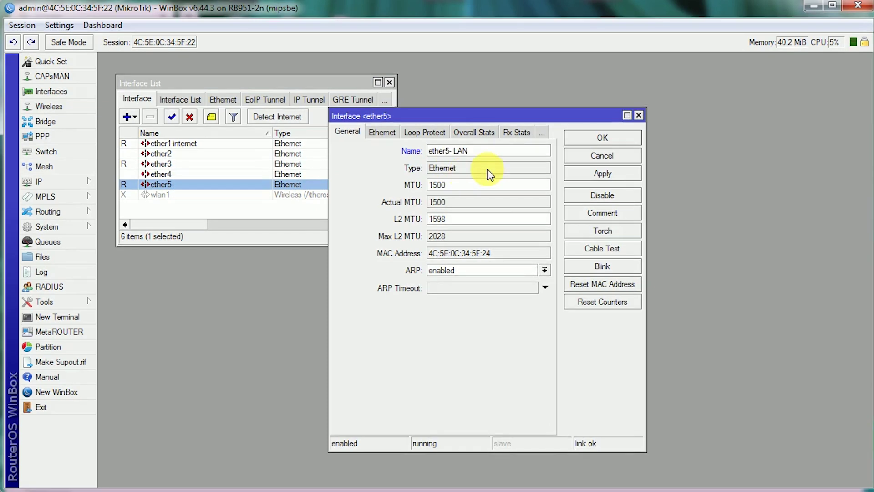
click(592, 138)
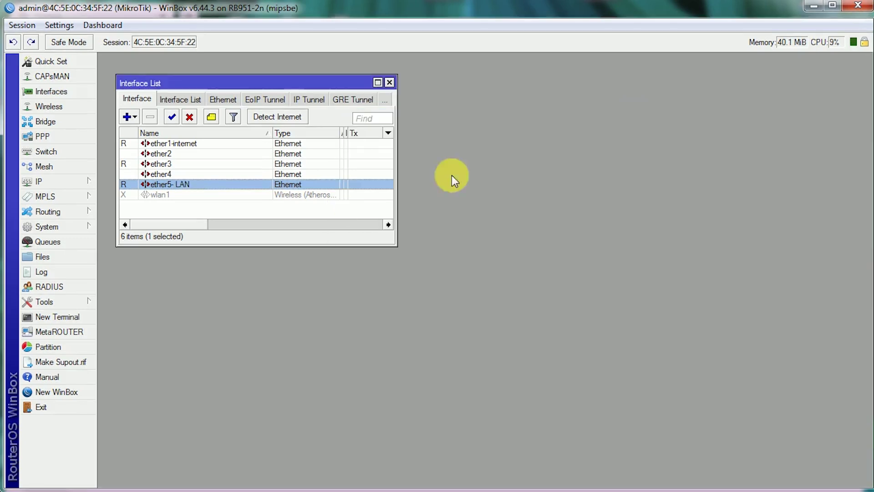
- Review the interfaces with the Rx column visible, then close the Interface List
click(182, 163)
click(181, 154)
click(182, 175)
click(180, 153)
click(179, 173)
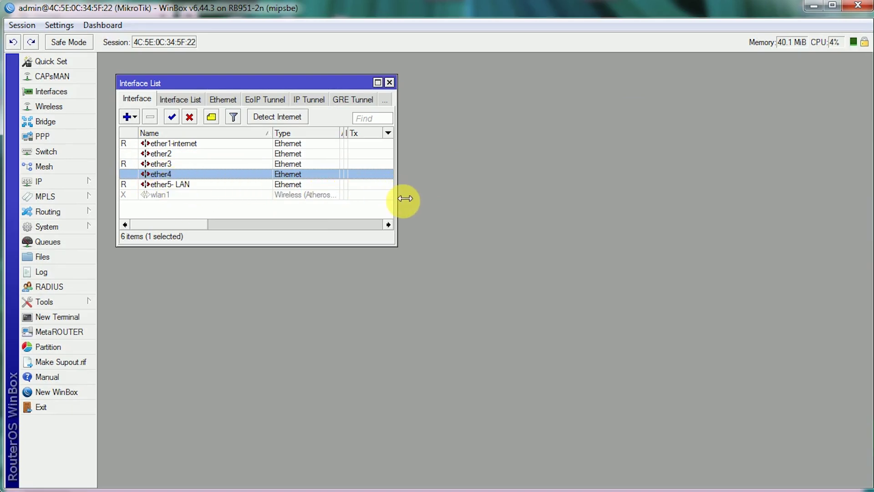
drag(397, 197, 430, 197)
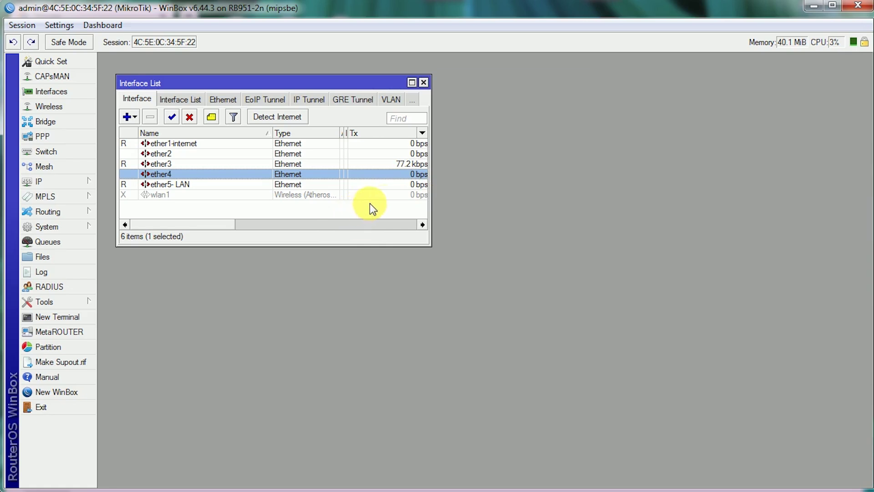
drag(433, 245, 475, 248)
click(196, 185)
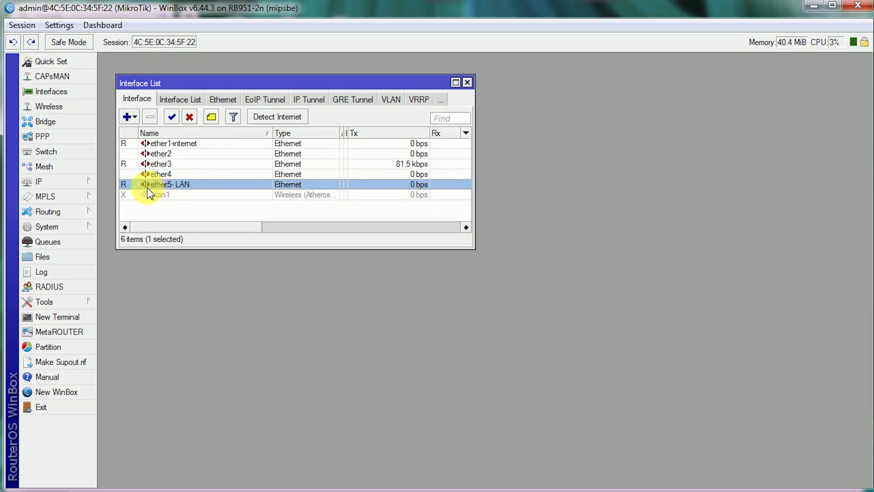
drag(309, 86, 290, 67)
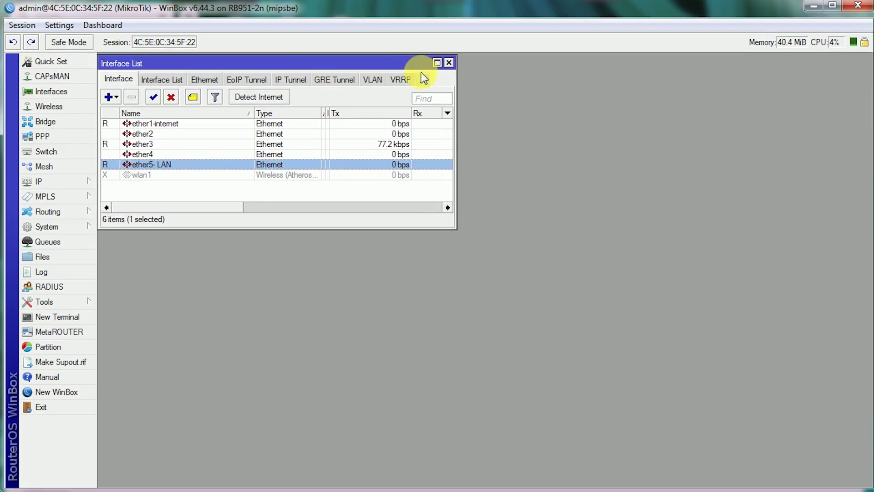
click(449, 63)
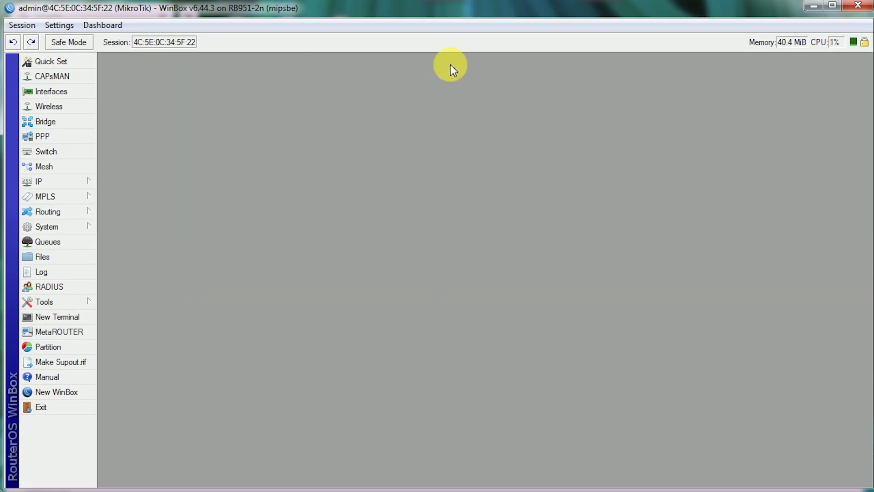
- Open the IP Address List showing 192.168.5.102/24 on ether1-internet
click(72, 182)
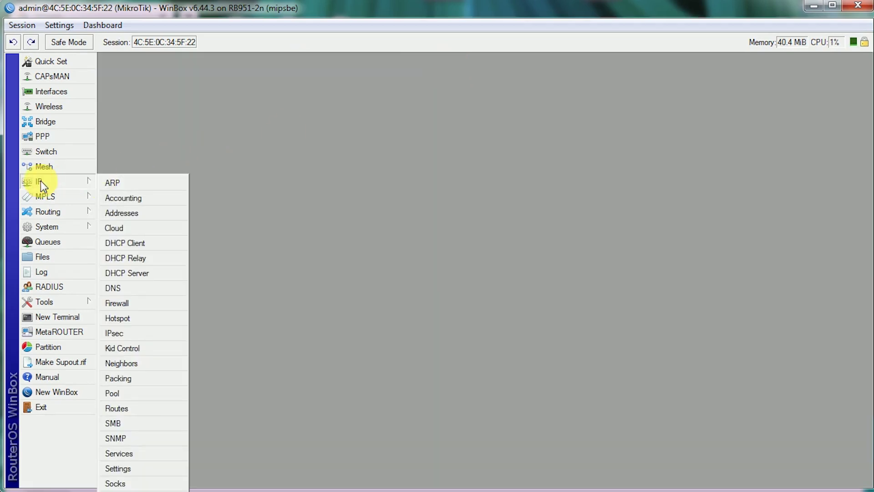
click(125, 215)
drag(597, 285, 668, 220)
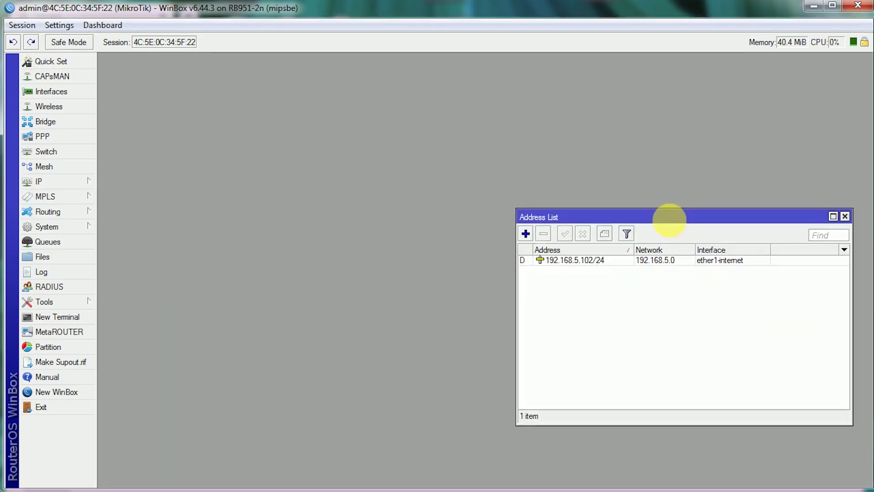
drag(518, 286, 499, 287)
click(530, 262)
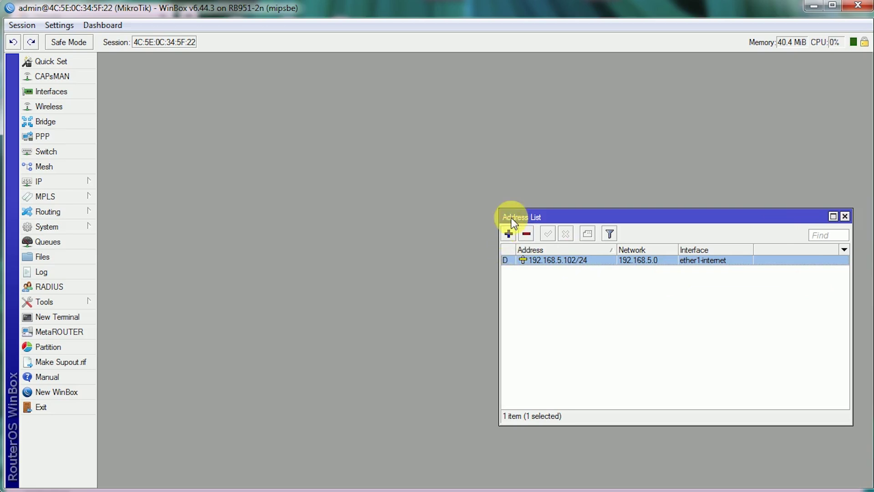
drag(506, 213, 535, 210)
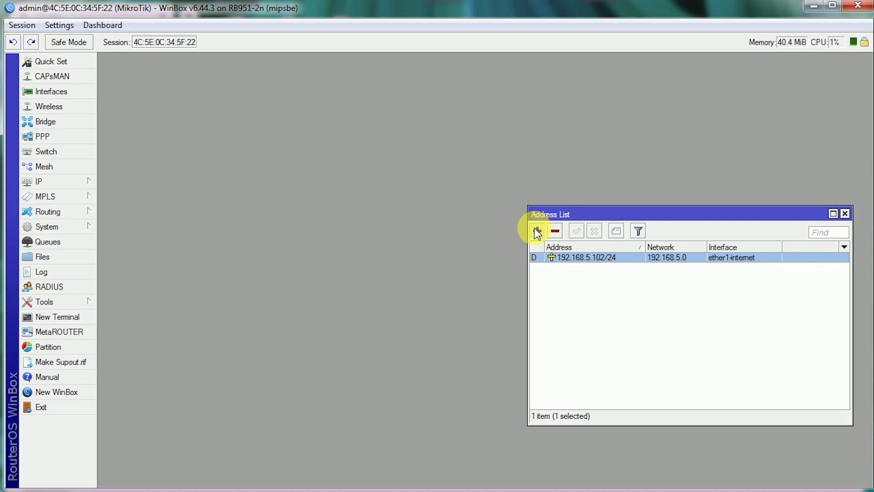
- Start a new address entry and enlarge its dialog
click(537, 231)
drag(495, 304, 461, 224)
drag(344, 319, 280, 303)
- Add address 100.100.100.1/24 on ether5- LAN and widen the Network column
click(381, 283)
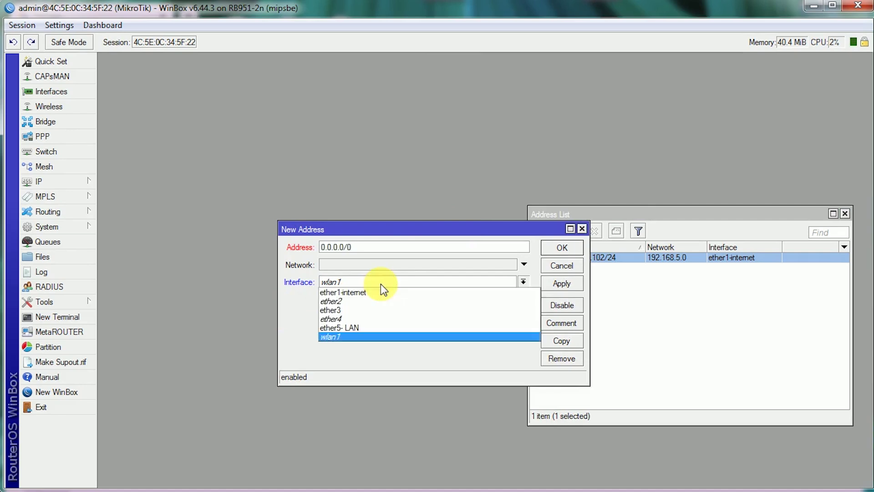
click(337, 329)
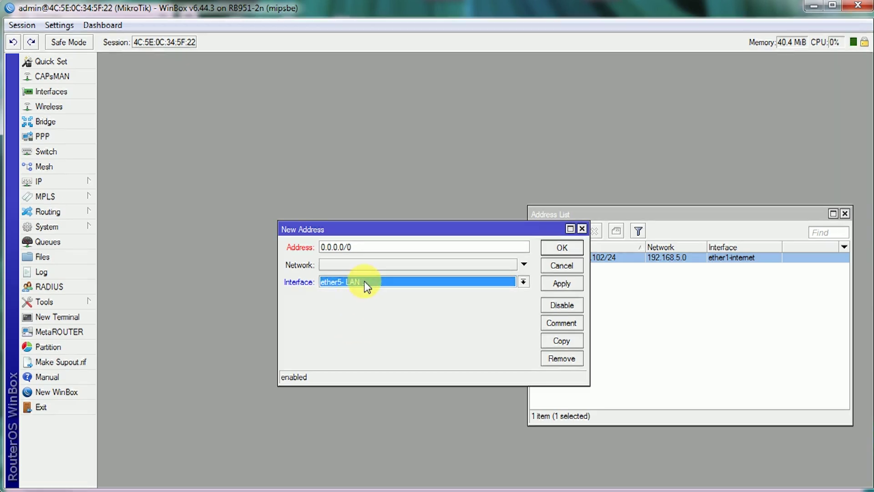
drag(367, 249, 283, 244)
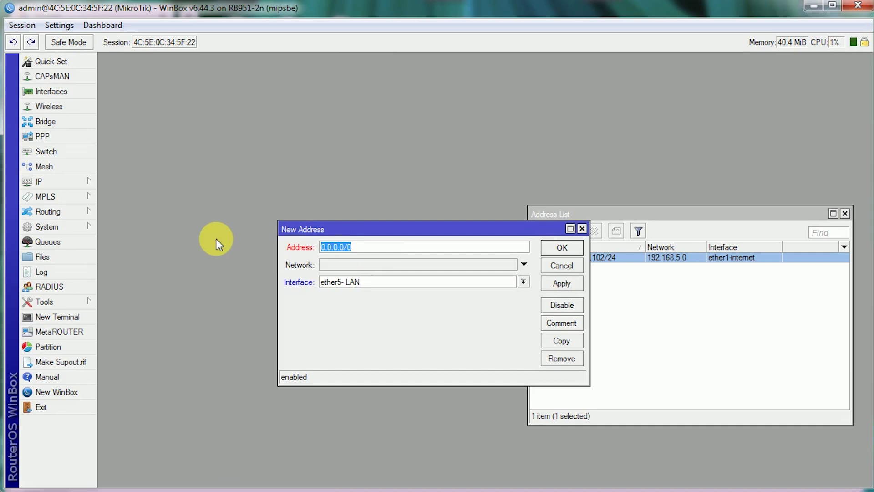
text(100.100.100.1/24)
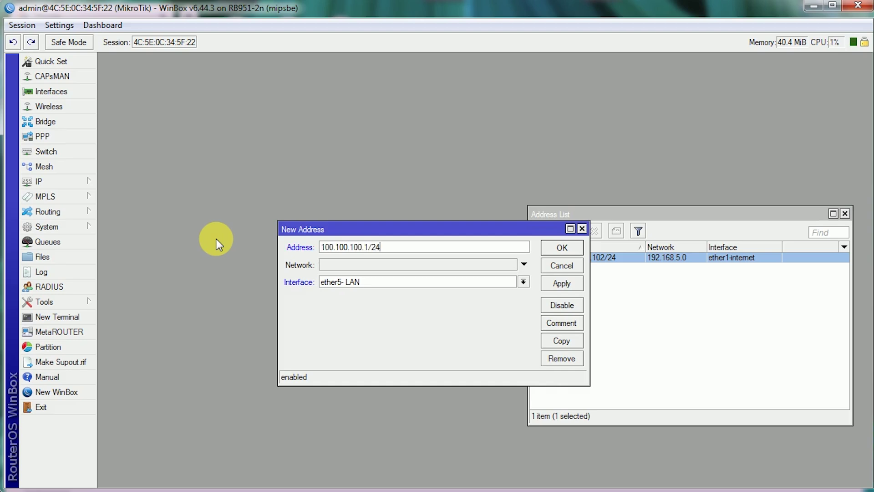
click(568, 283)
click(564, 249)
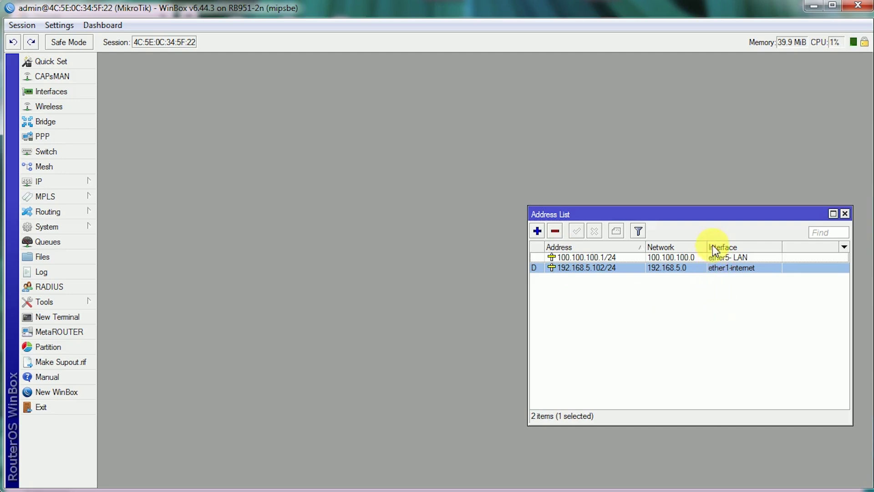
drag(707, 248, 715, 247)
drag(739, 211, 749, 222)
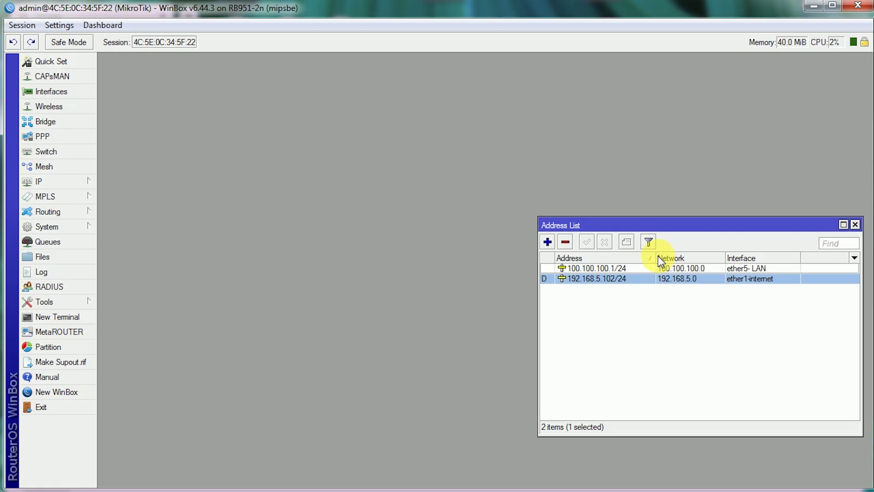
- Open the ARP List at the top right with a narrowed Address List below it
click(56, 181)
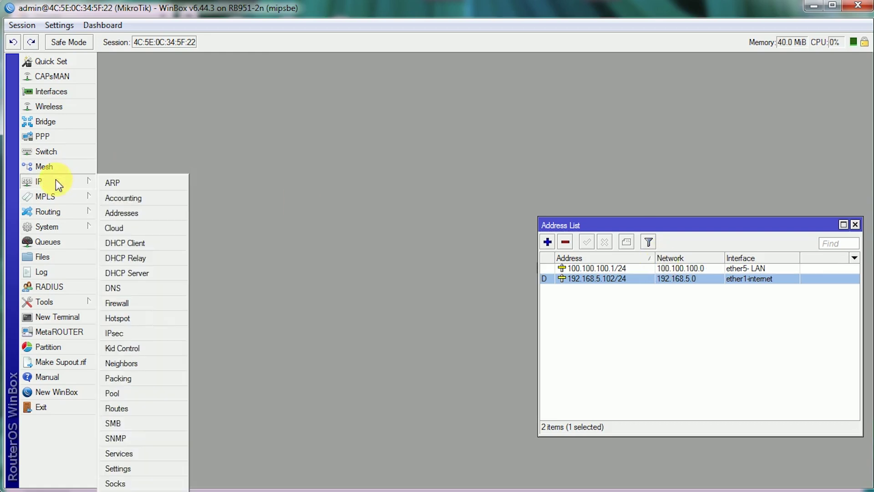
click(119, 182)
drag(601, 60, 710, 53)
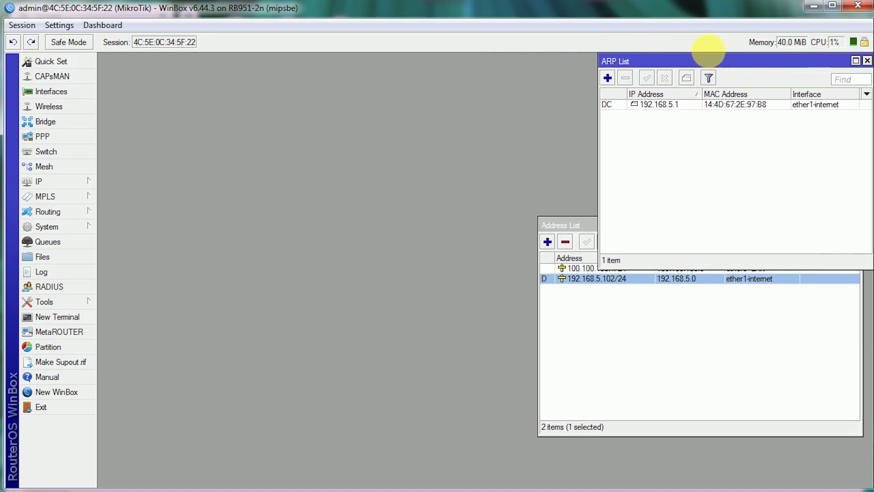
drag(571, 226, 592, 287)
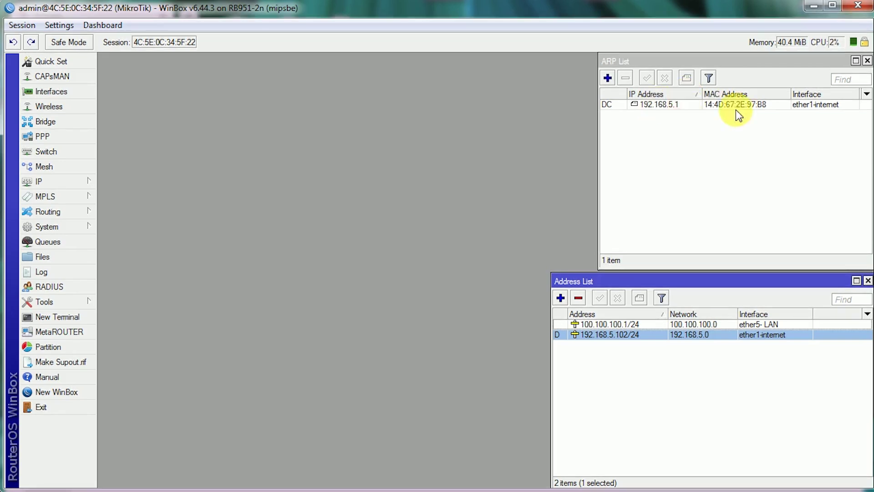
drag(549, 272, 586, 281)
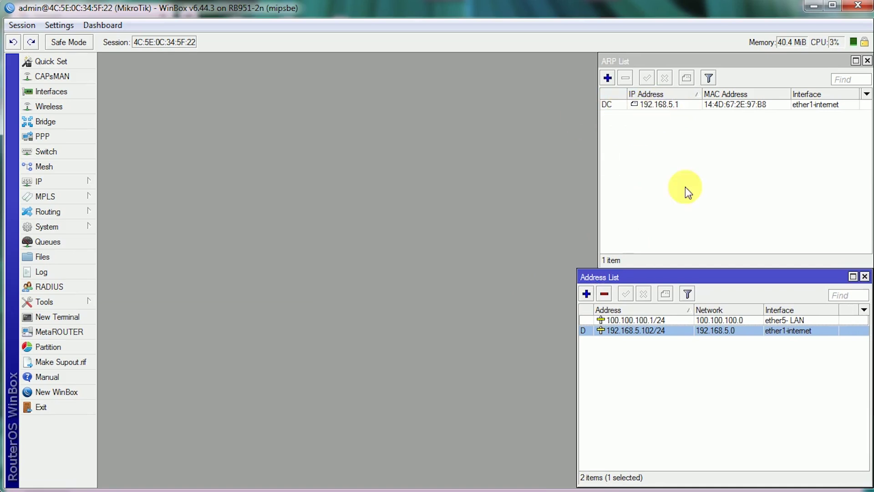
drag(583, 273, 599, 273)
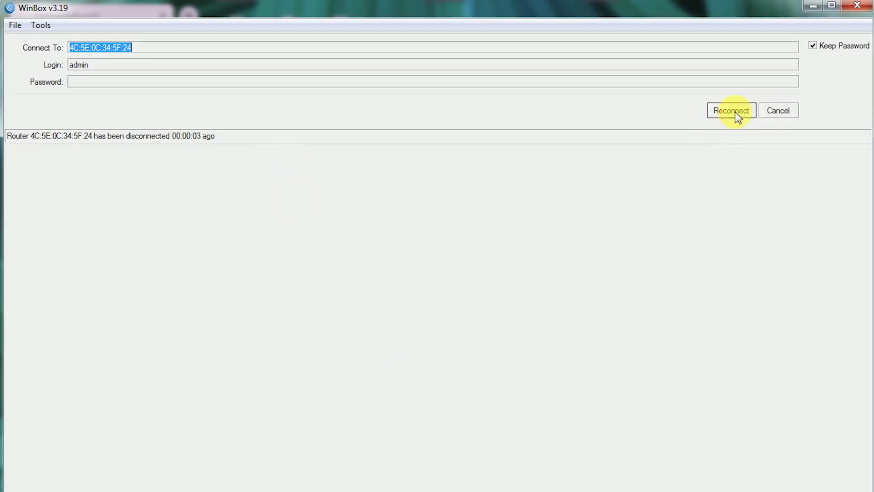
- Reconnect WinBox to the router and reopen the ARP List
click(736, 112)
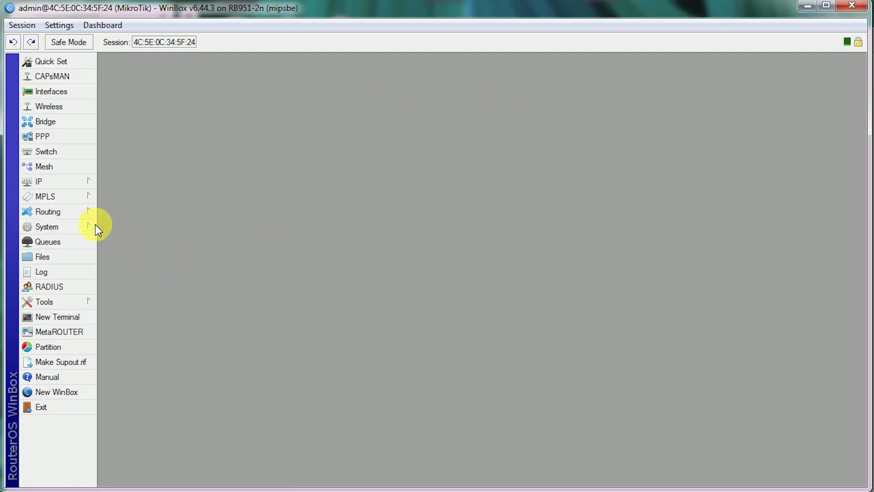
click(61, 182)
click(130, 182)
- Place the ARP list top right and the address list beneath it, showing 100.100.100.1/24 and 192.168.5.102/24
drag(507, 169, 748, 73)
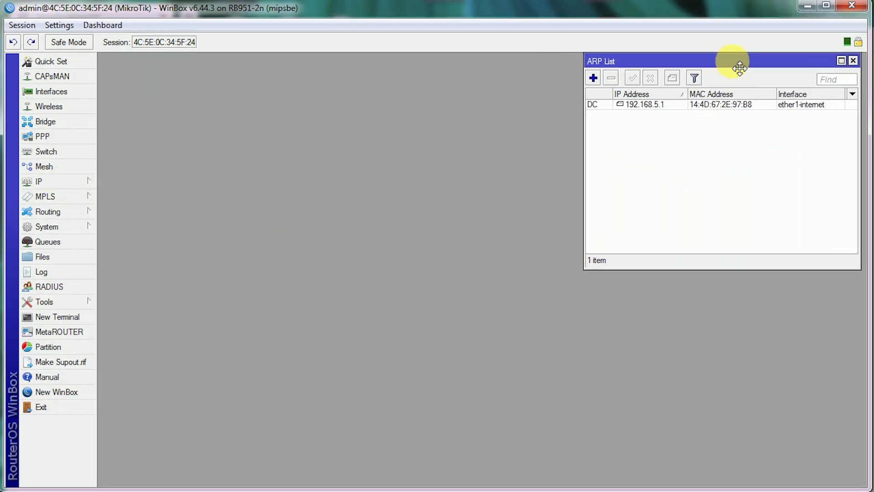
click(36, 180)
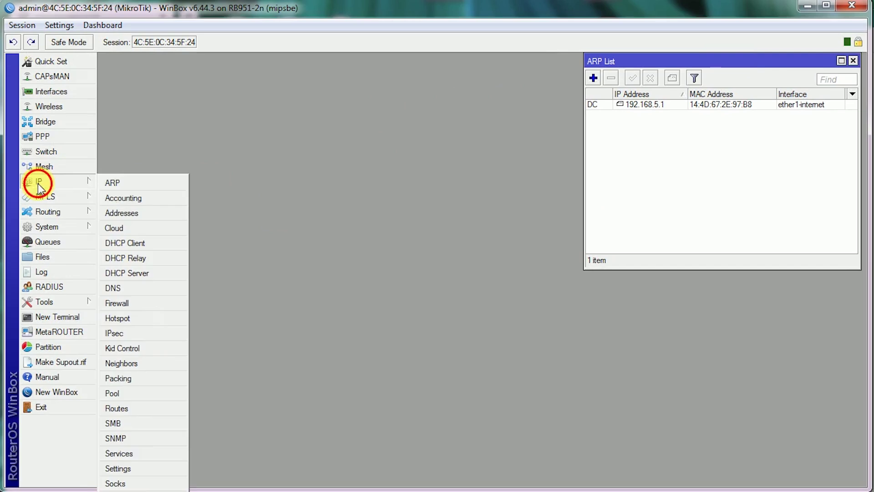
click(144, 213)
drag(472, 171, 748, 287)
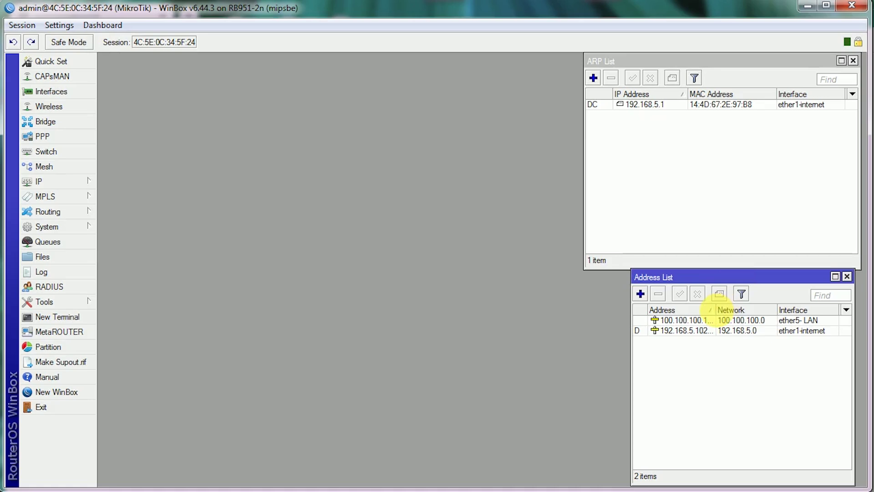
drag(715, 310, 733, 311)
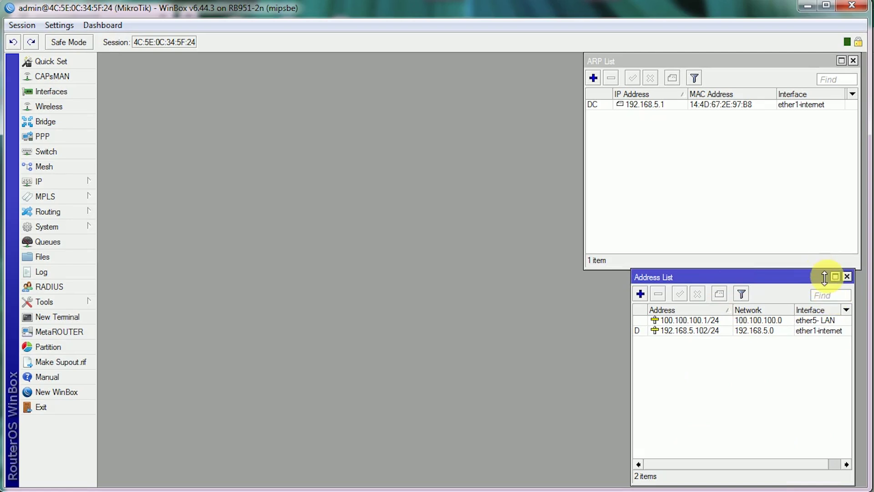
drag(824, 276, 825, 278)
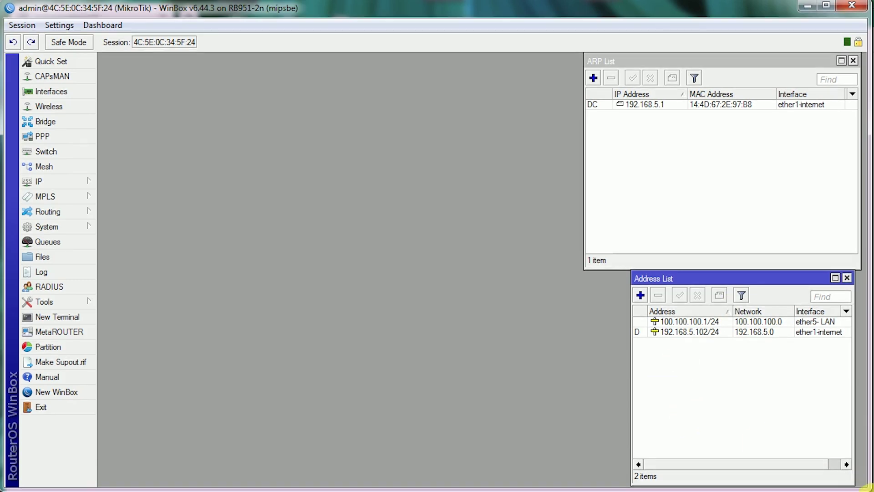
drag(868, 487, 872, 488)
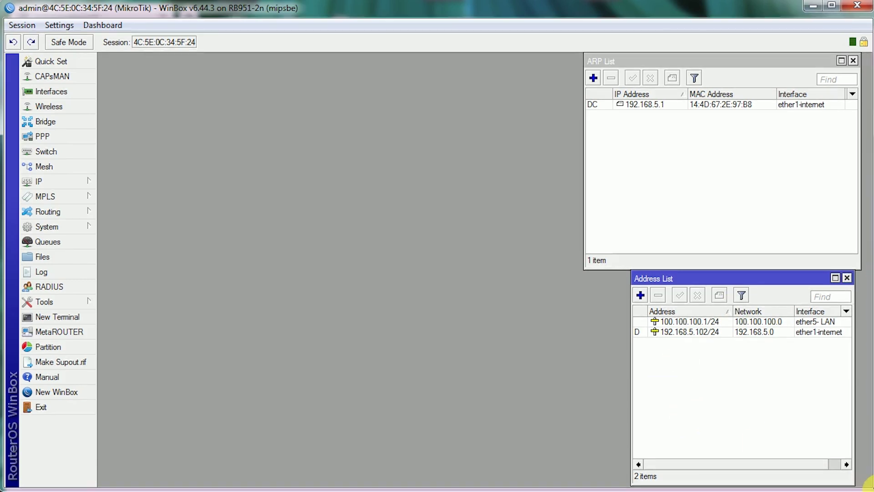
key(alt+Tab)
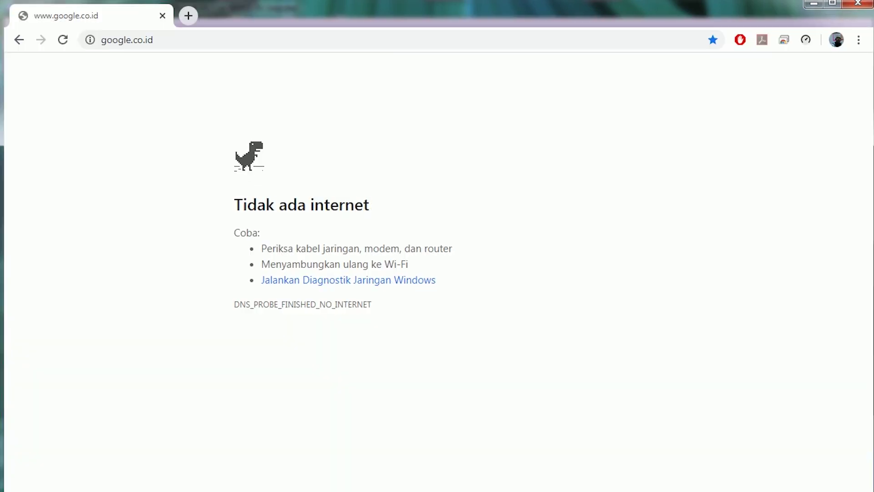
key(alt+Tab)
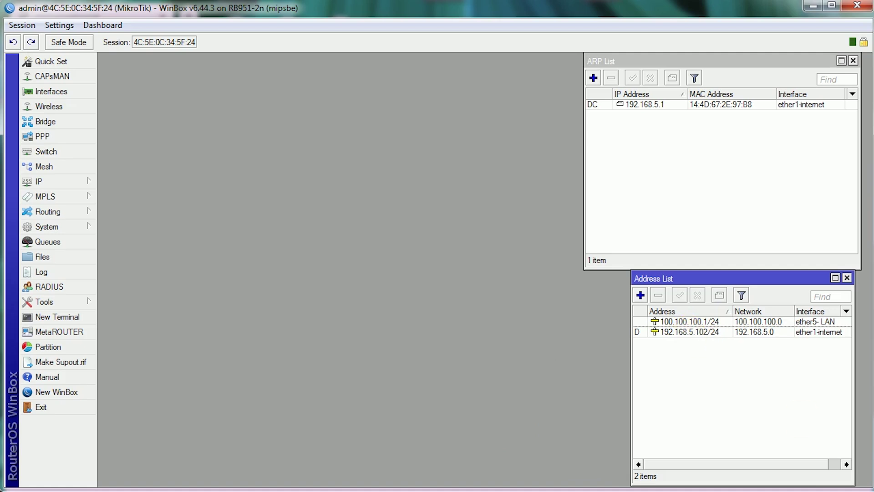
key(alt+Tab)
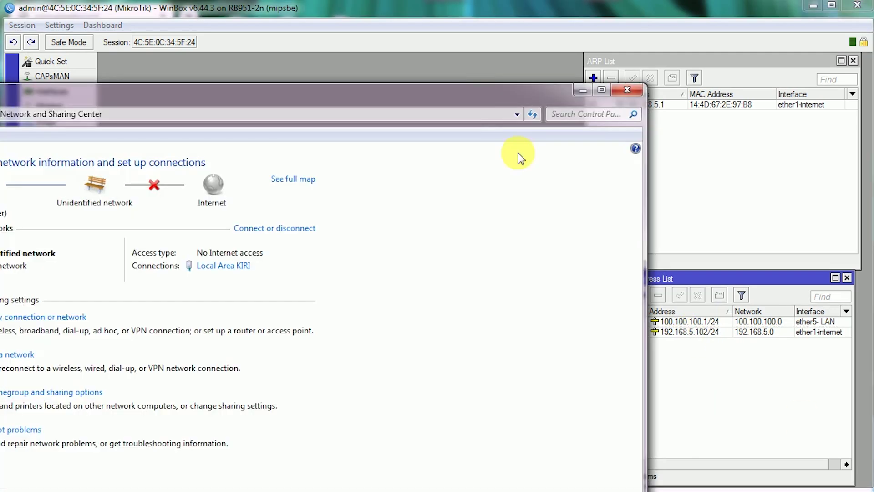
double_click(459, 94)
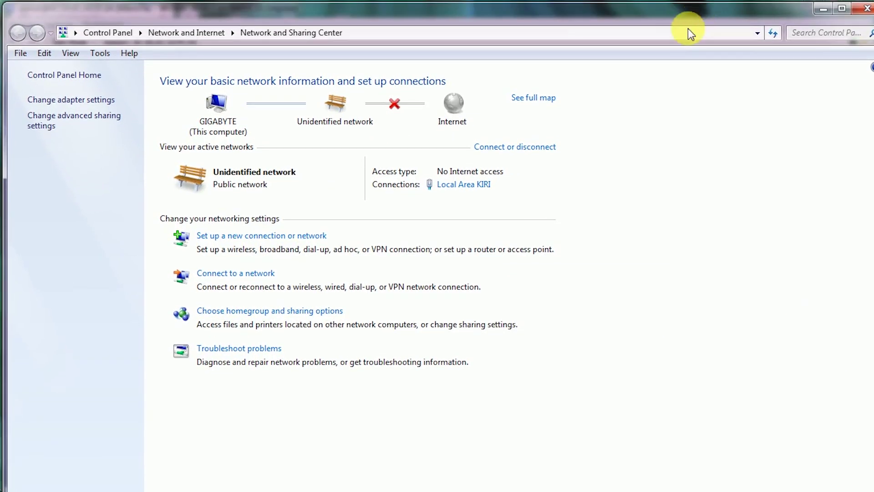
- Check the Local Area KIRI status and its details, then close the details dialog
click(463, 184)
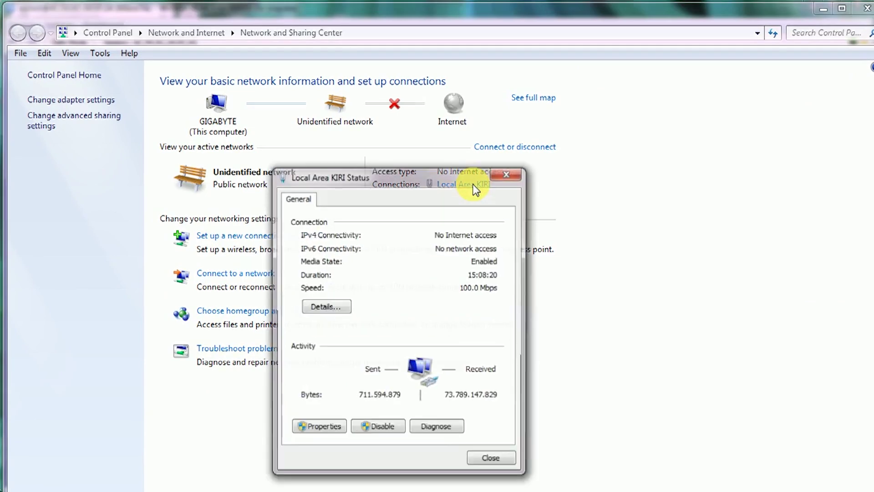
click(340, 302)
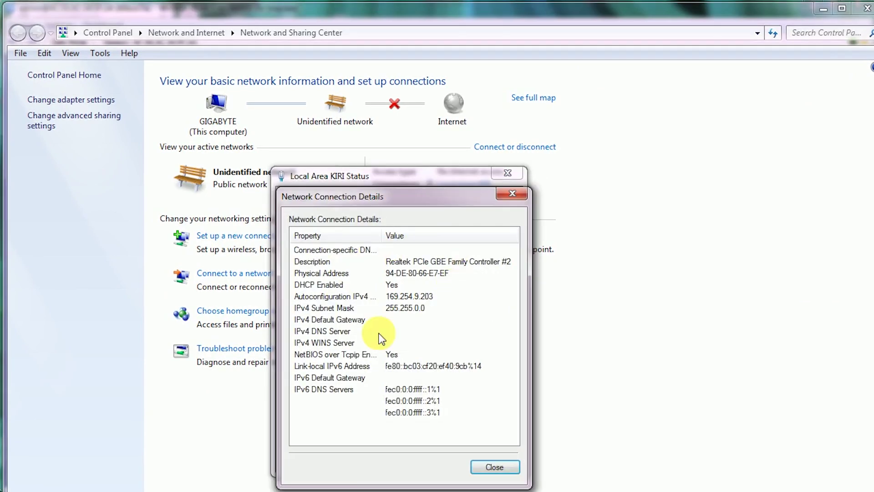
click(522, 193)
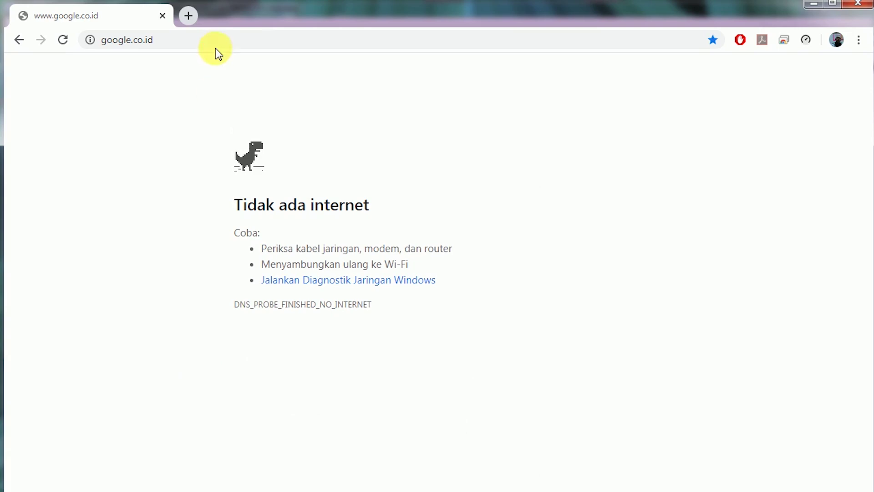
- Close the status window and retry loading google.co.id in Chrome, which still fails
click(221, 44)
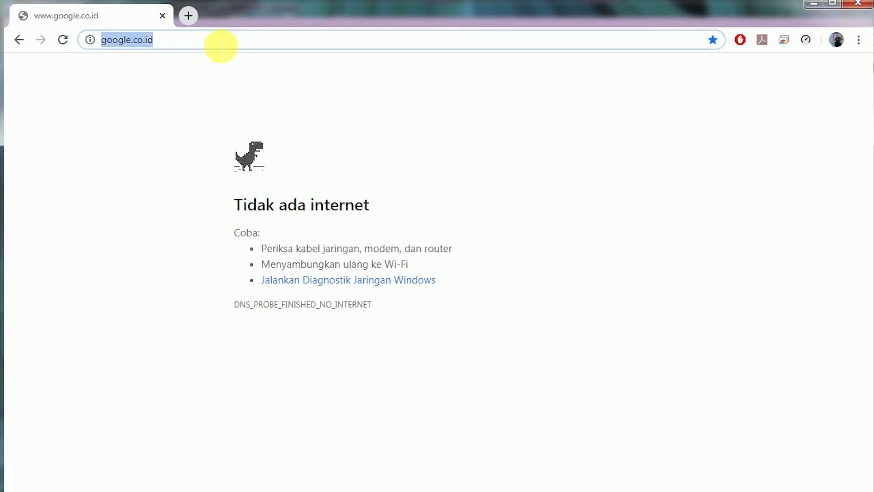
key(Return)
click(214, 38)
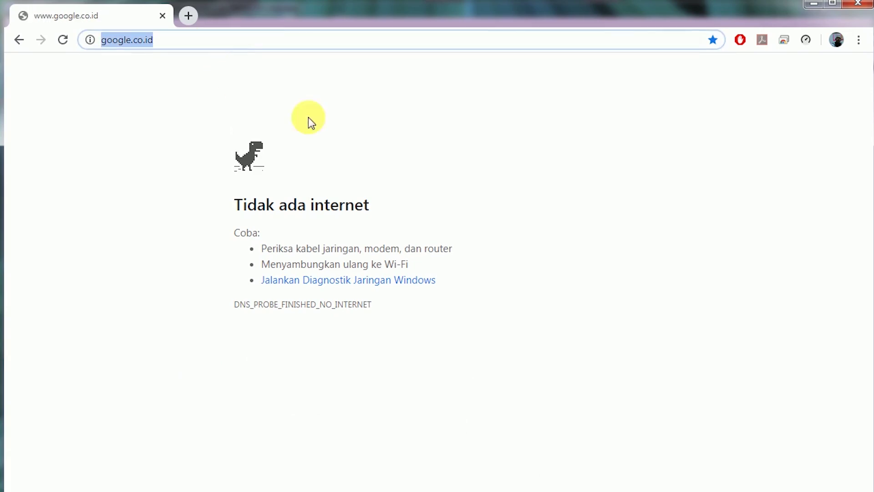
click(199, 40)
key(Return)
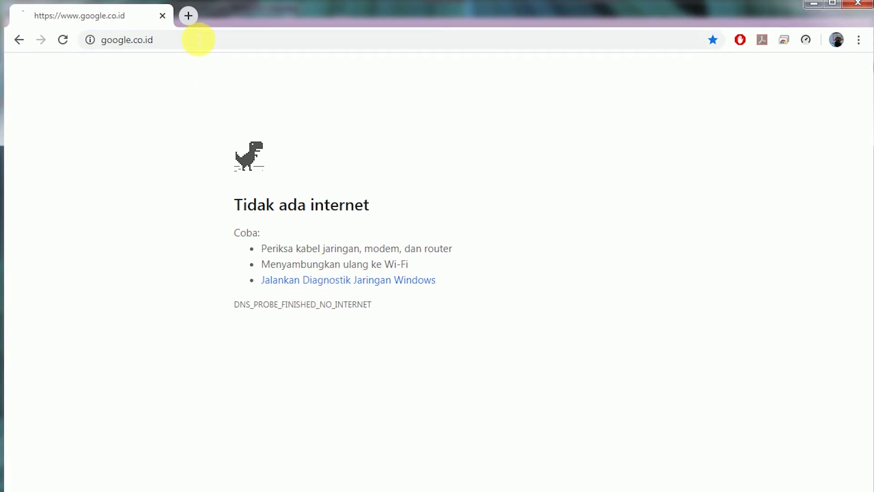
click(64, 42)
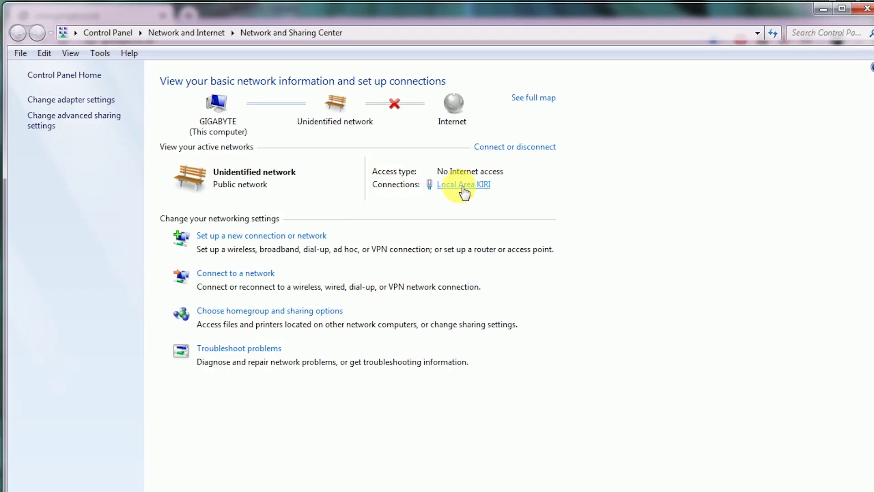
- Recheck the Local Area KIRI status details and move the status window up and right
click(464, 193)
click(340, 308)
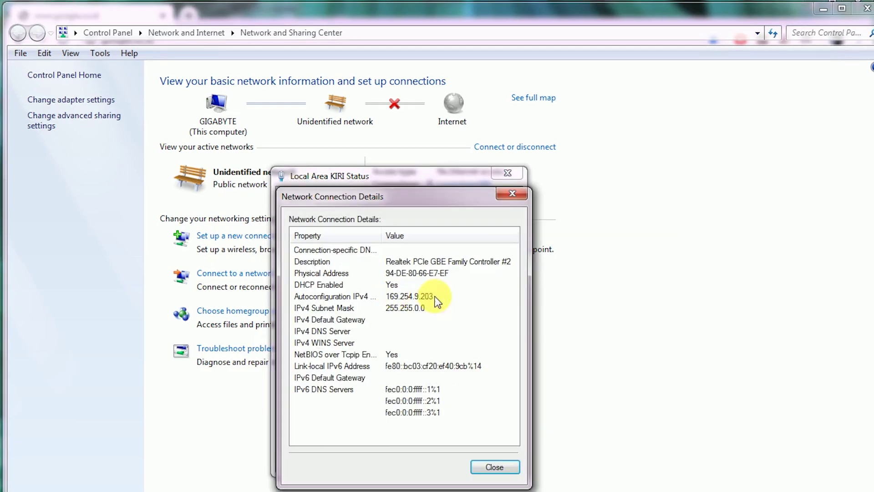
click(512, 195)
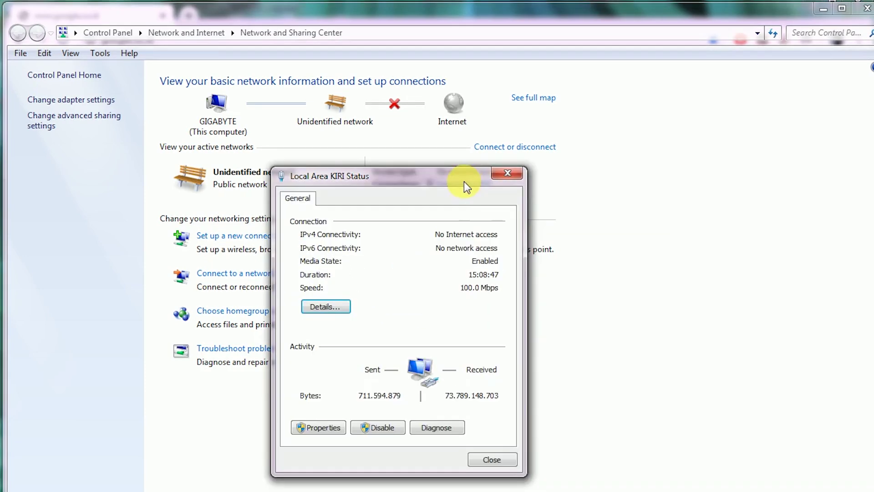
drag(463, 181, 570, 97)
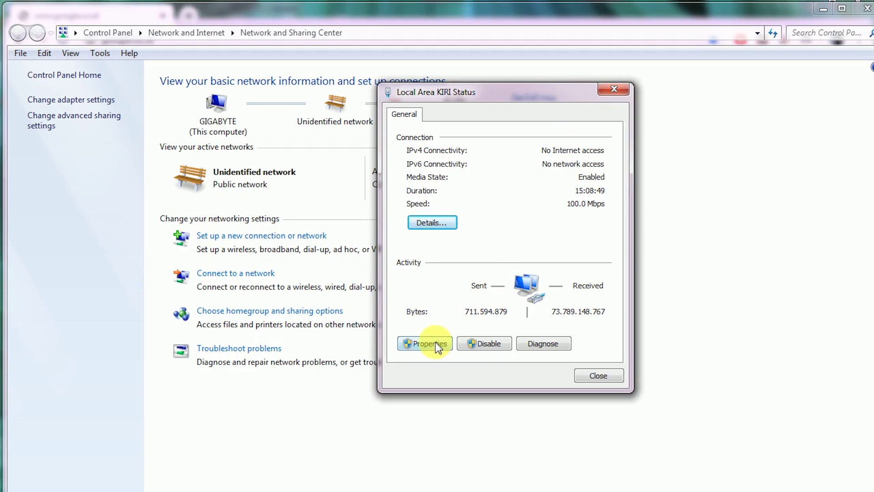
- Set the connection's TCP/IPv4 properties to 'Use the following IP address'
click(428, 343)
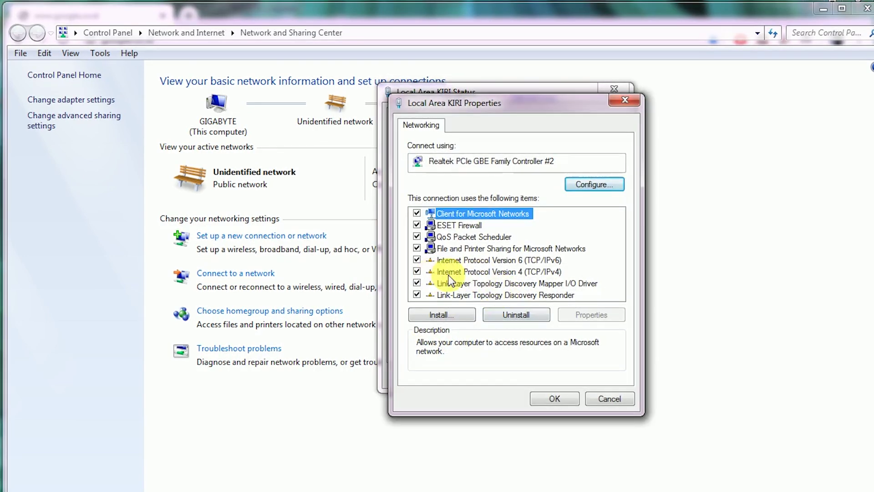
click(526, 272)
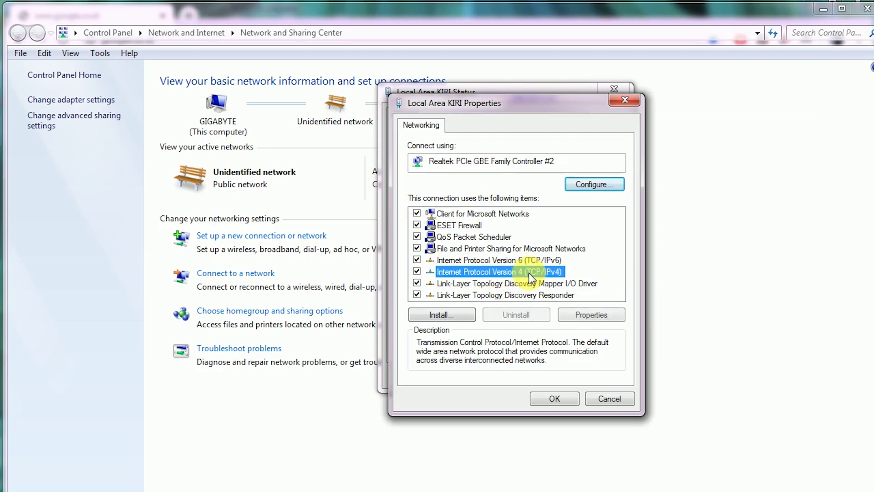
double_click(523, 272)
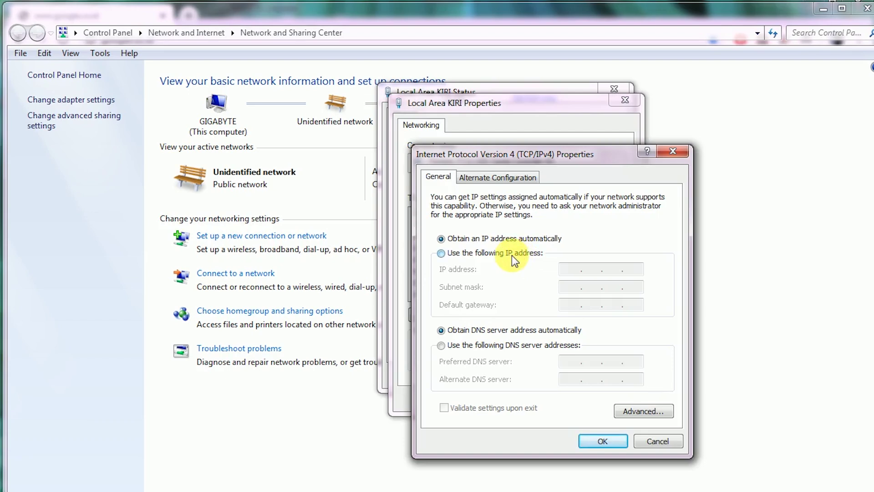
click(512, 255)
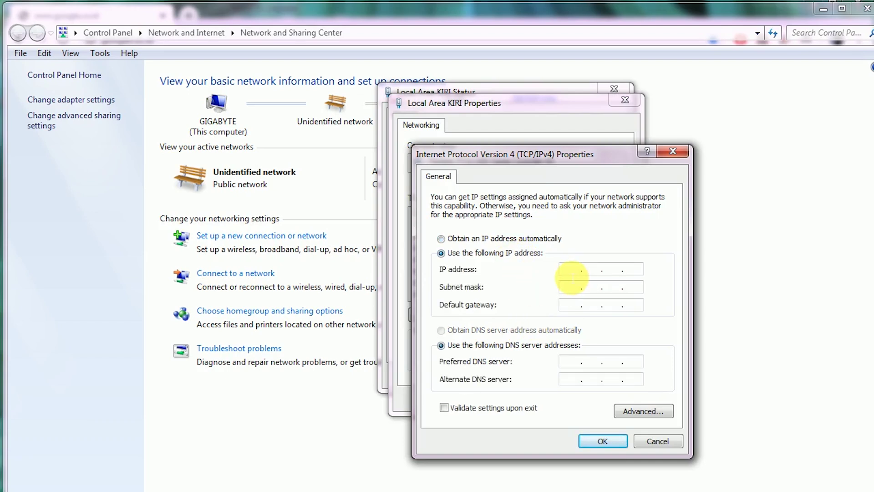
click(565, 273)
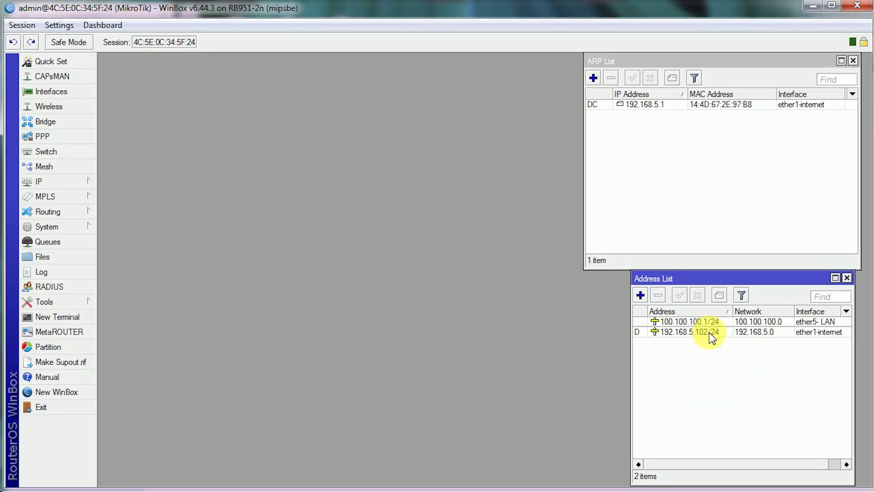
click(711, 323)
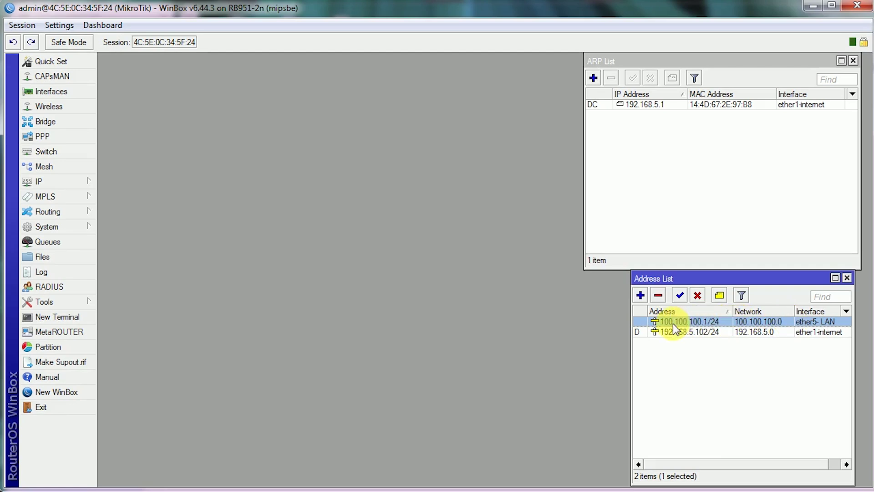
- Open WinBox's 100.100.100.1/24 address entry and highlight the 100.100.100.1 part
double_click(690, 322)
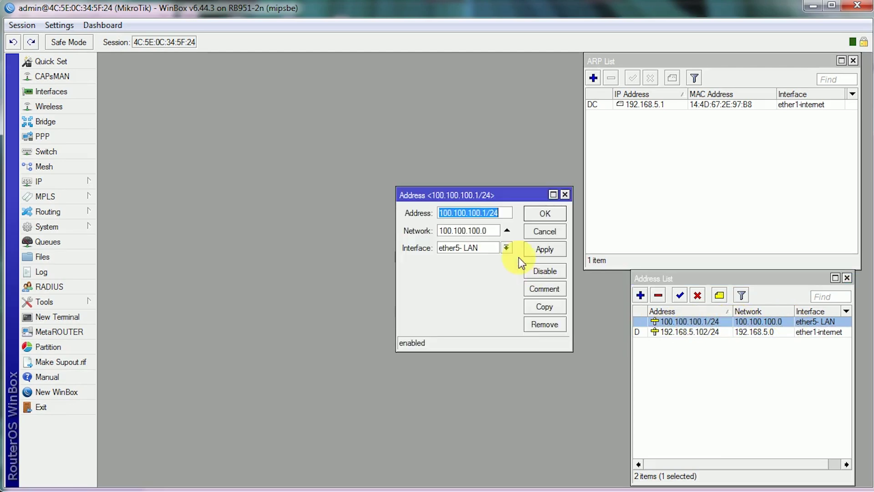
click(486, 213)
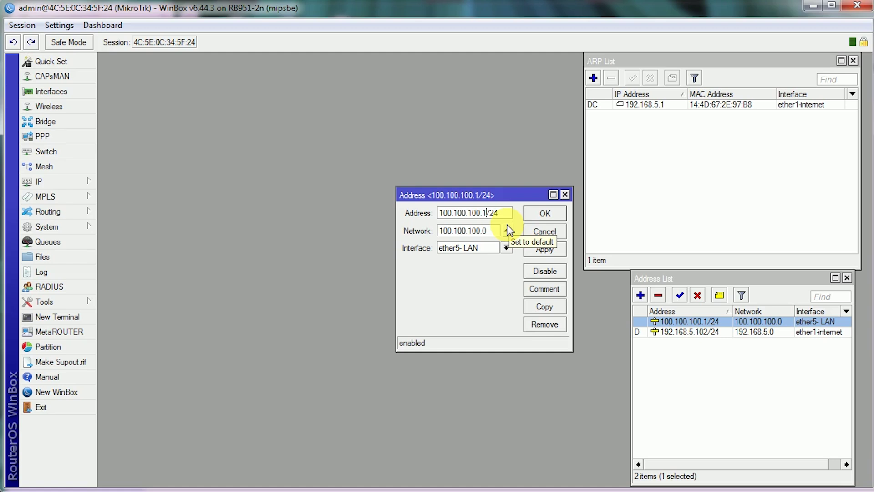
drag(487, 213, 390, 219)
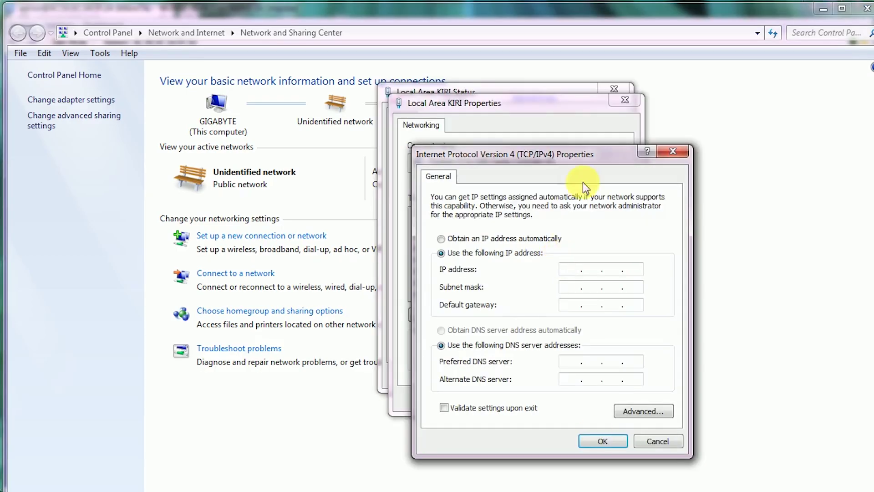
- Enter IP address 100.100.100.101 and subnet mask 255.255.255.0 in the IPv4 properties
drag(582, 162, 555, 158)
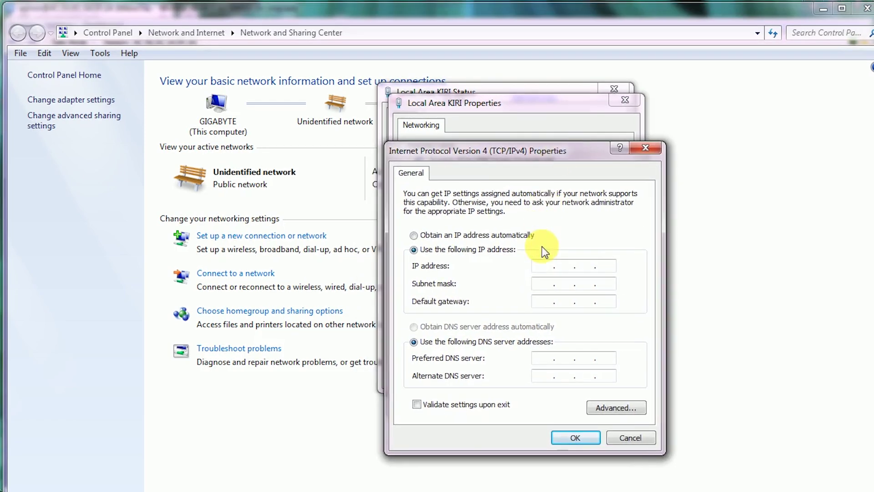
text(100 . )
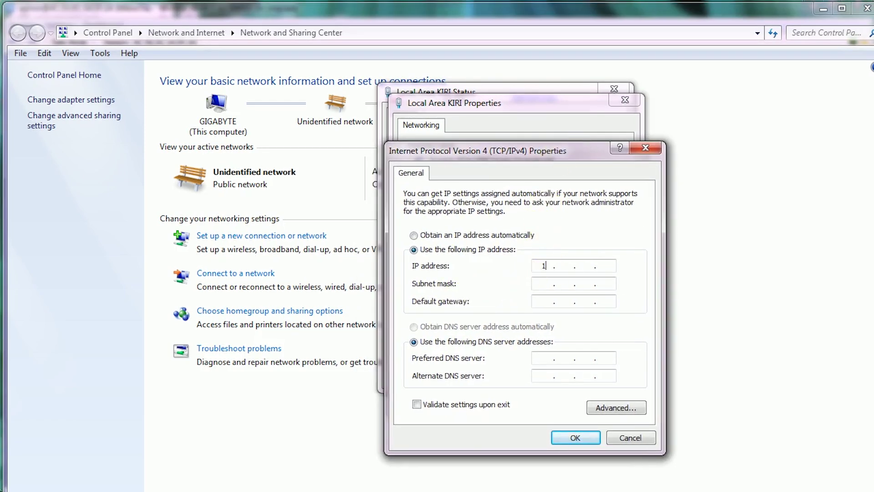
text(100 . 100 . 101)
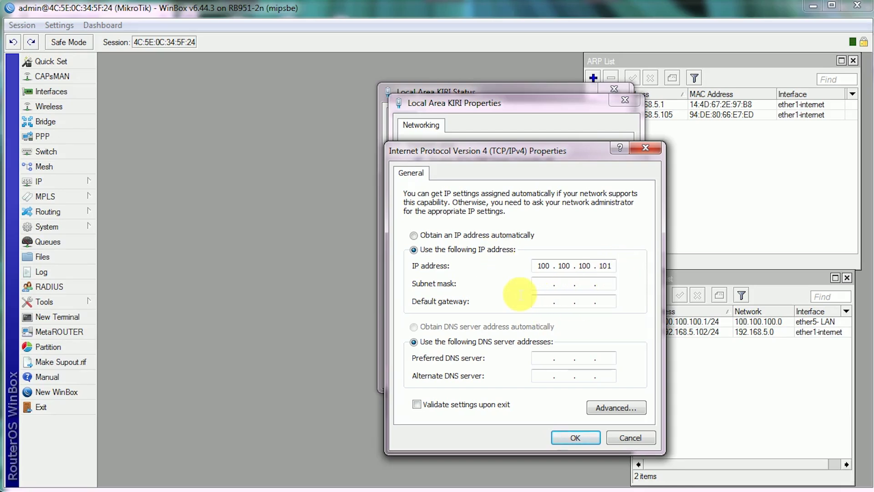
click(541, 284)
key(period)
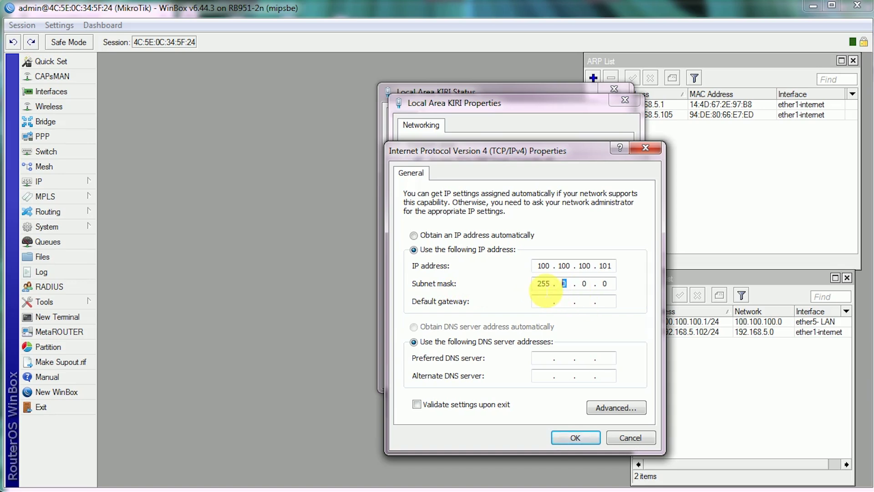
drag(552, 288, 518, 292)
text(255 . )
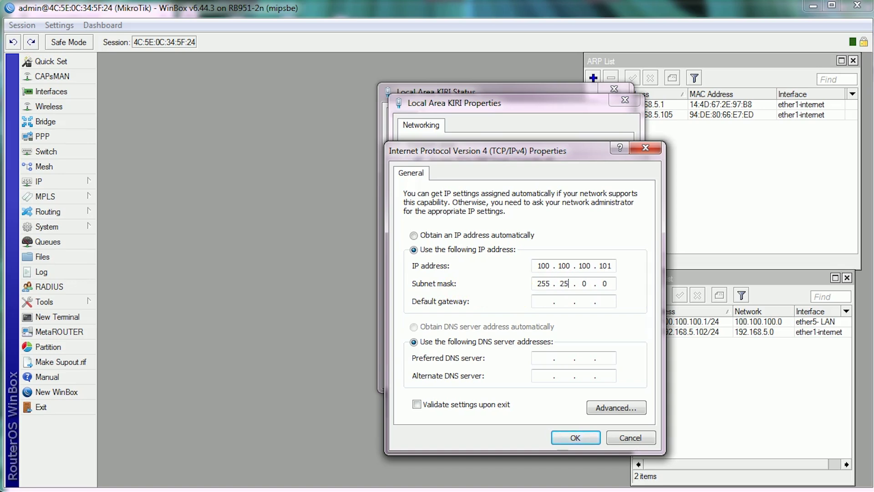
text(255 . 0)
drag(610, 283, 488, 287)
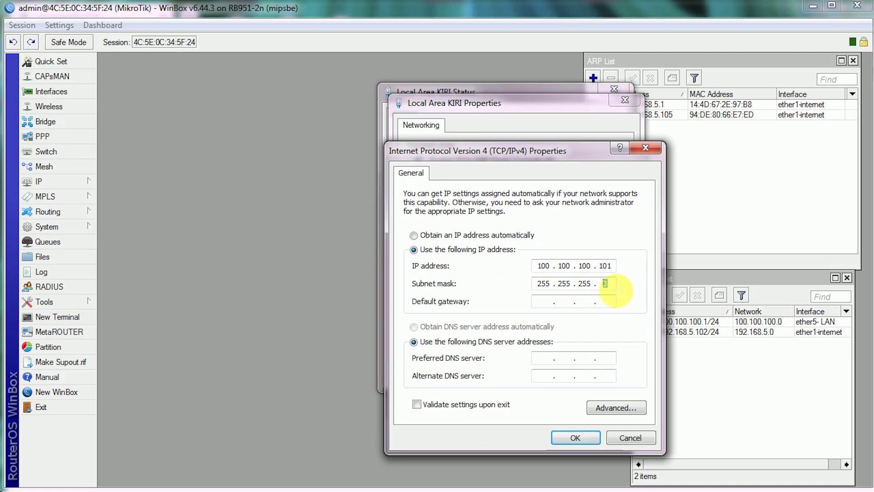
click(606, 265)
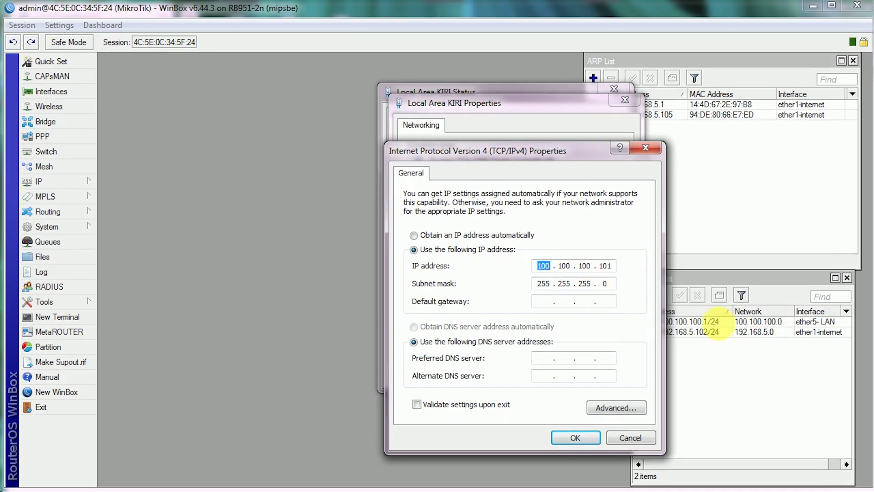
- Recheck the router's 100.100.100.1/24 entry in WinBox, then go to the default gateway field
double_click(748, 322)
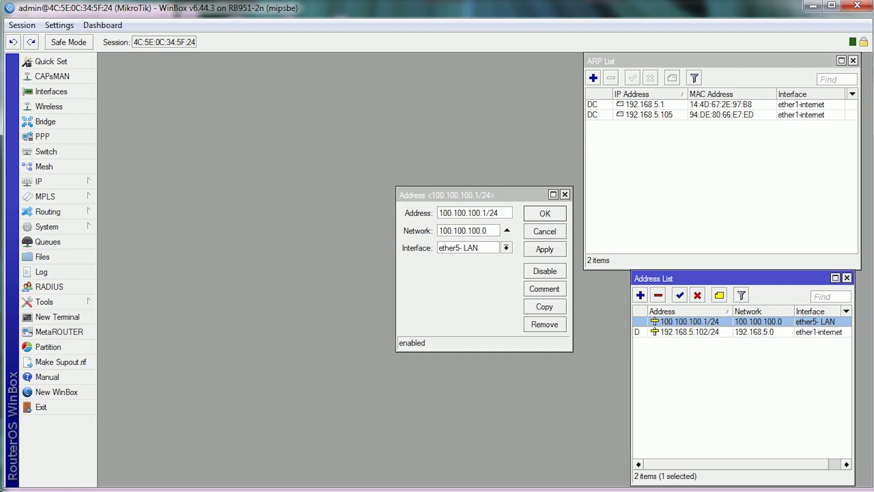
key(alt+Tab)
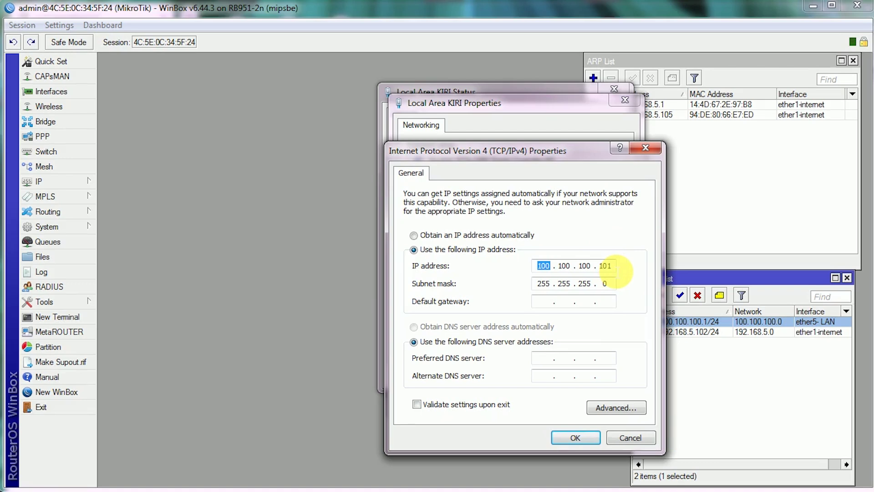
click(549, 302)
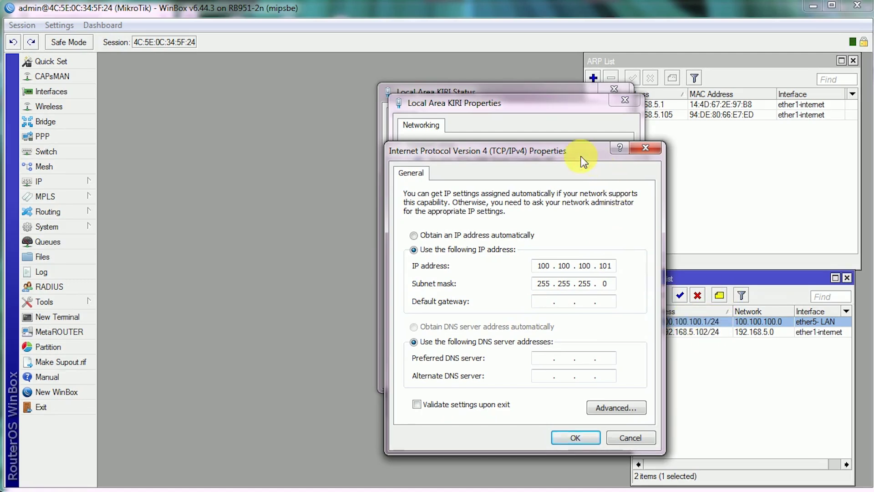
- Set gateway 100.100.100.1, preferred DNS 8.8.8.8, alternate DNS 100.100.100.1, and confirm
drag(610, 150, 572, 151)
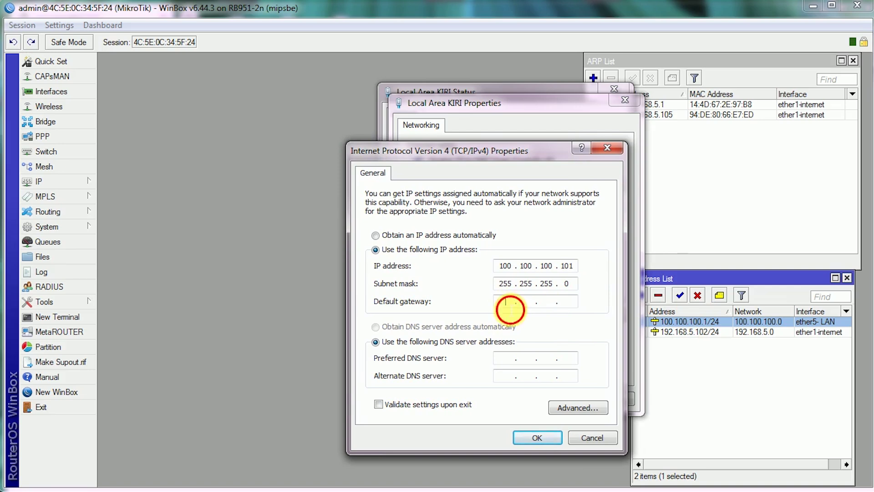
text(100 . )
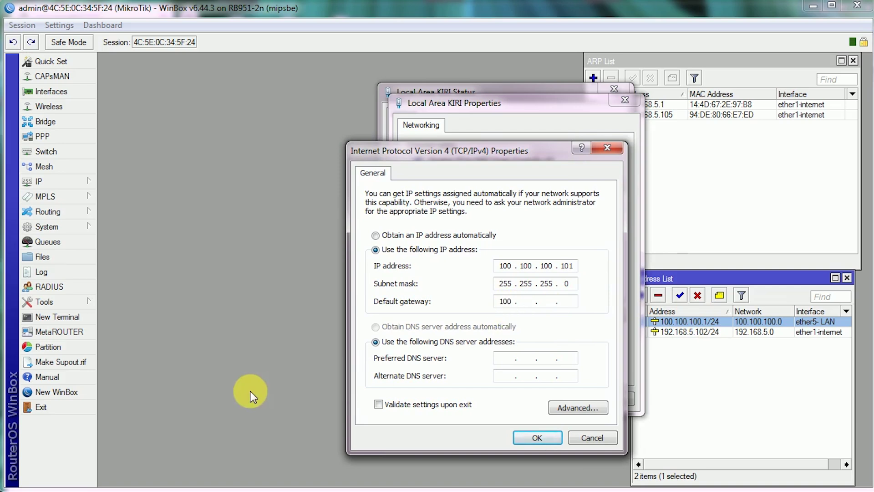
text(100 . 100 . 12)
key(BackSpace)
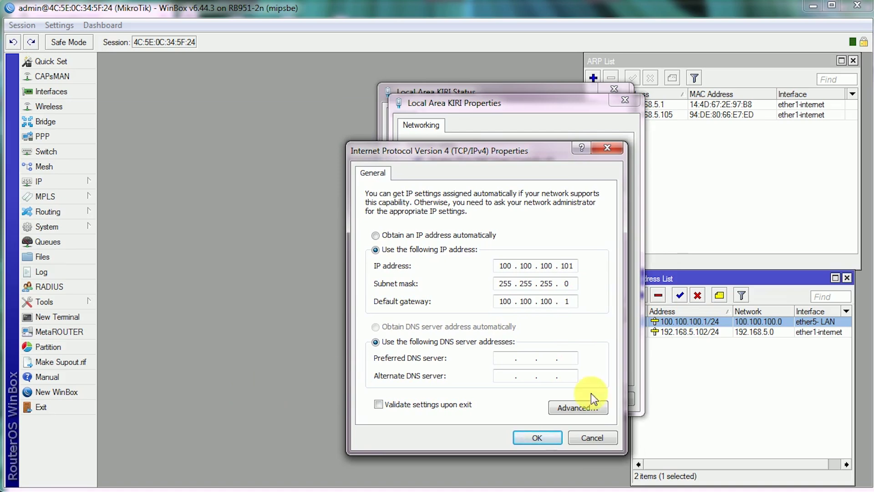
click(506, 358)
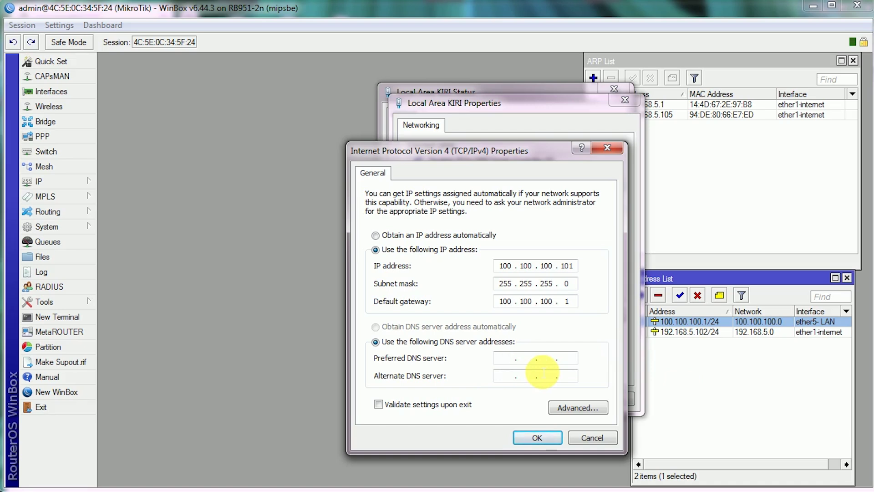
text(8 . 8 . 8 . )
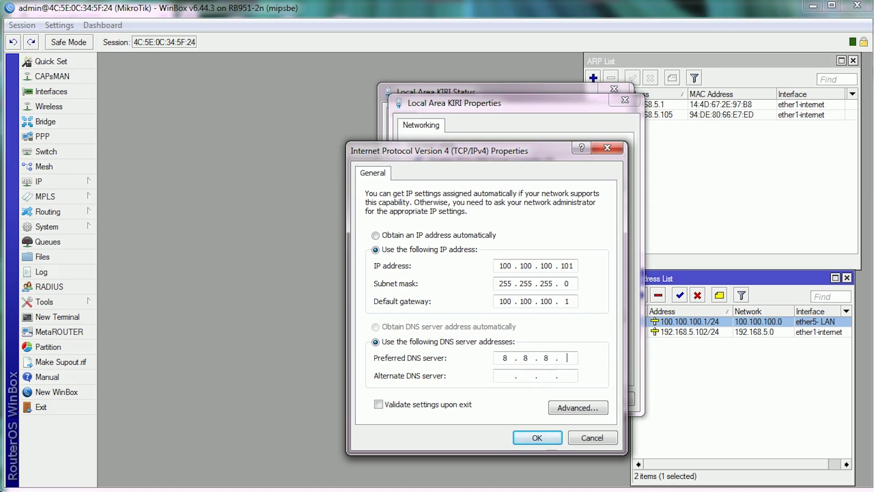
text(8)
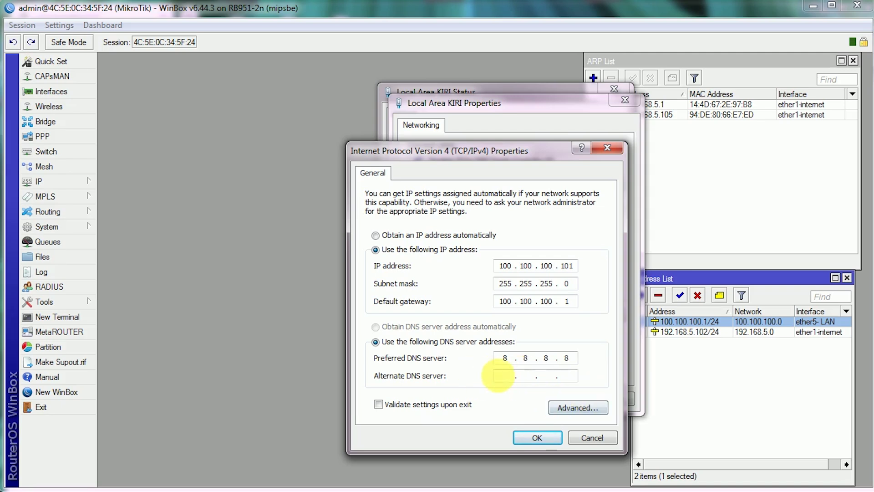
key(Tab)
text(100 . 100 . )
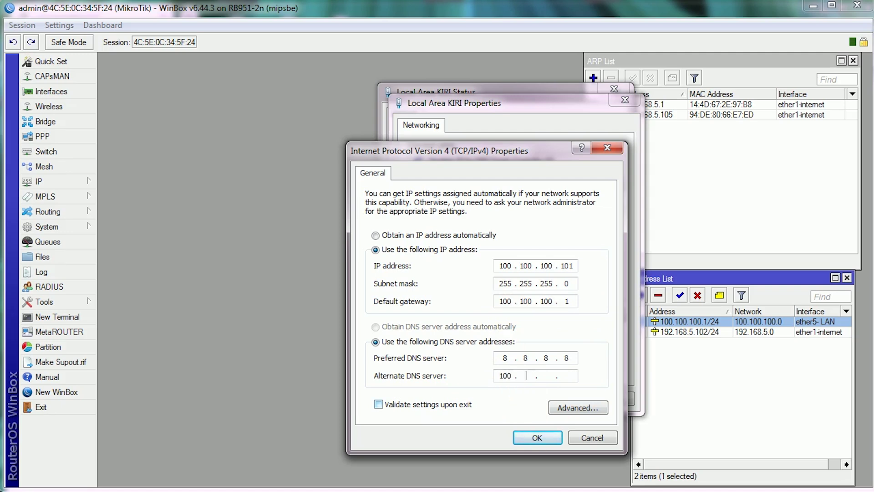
text(100 . 1)
click(548, 438)
- Save the Local Area KIRI properties, choose a network location, and open the connection details
click(555, 398)
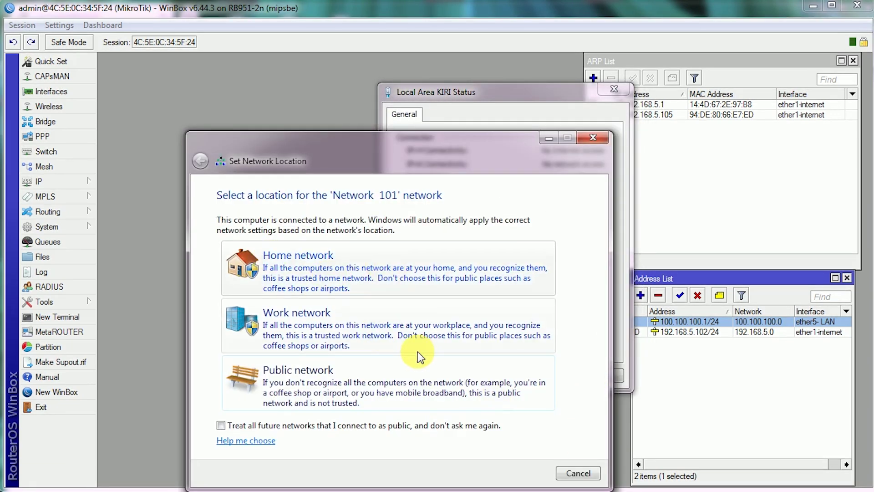
click(496, 294)
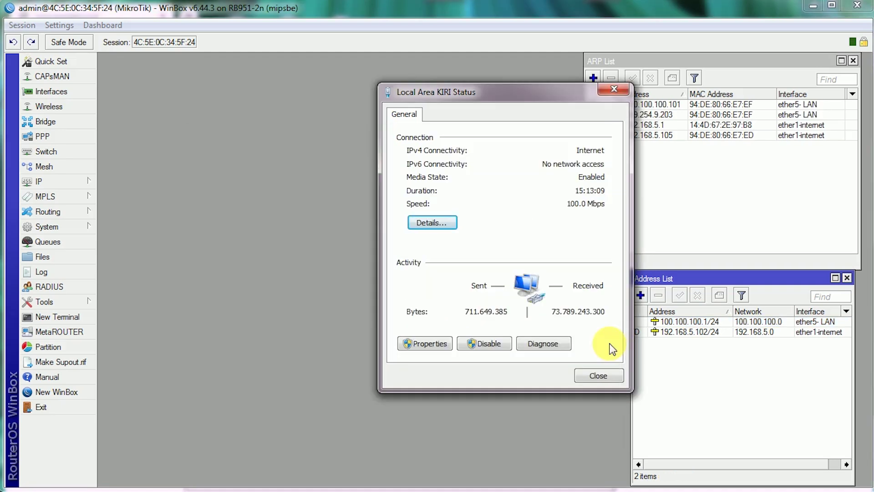
click(431, 224)
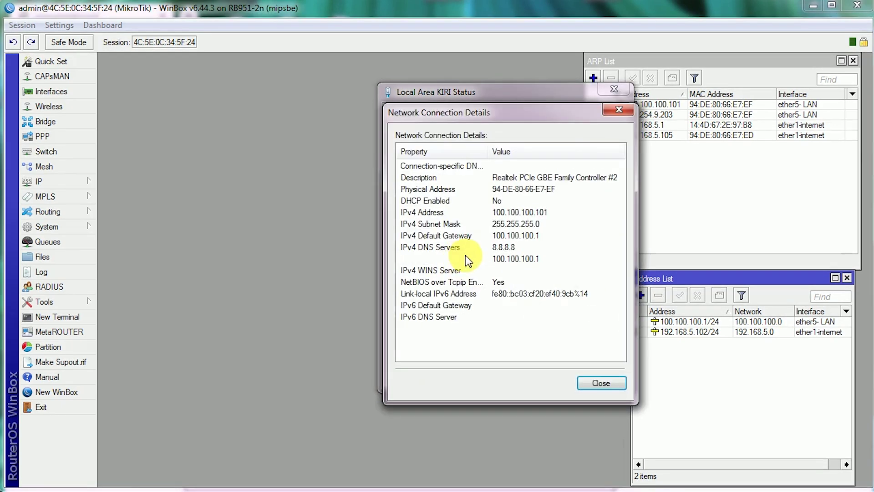
- Verify IP 100.100.100.101, mask, gateway and DNS 100.100.100.1 in the details, then close both windows
click(434, 213)
click(511, 255)
click(513, 234)
click(524, 223)
click(528, 212)
click(539, 258)
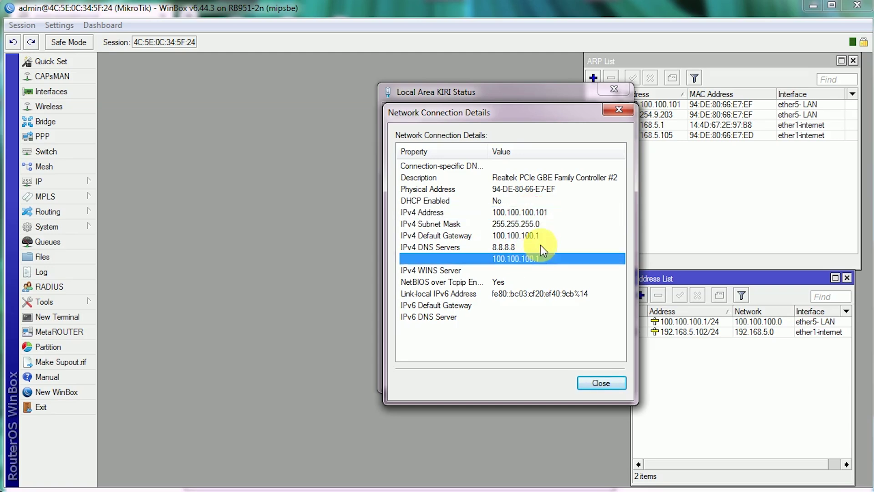
click(542, 214)
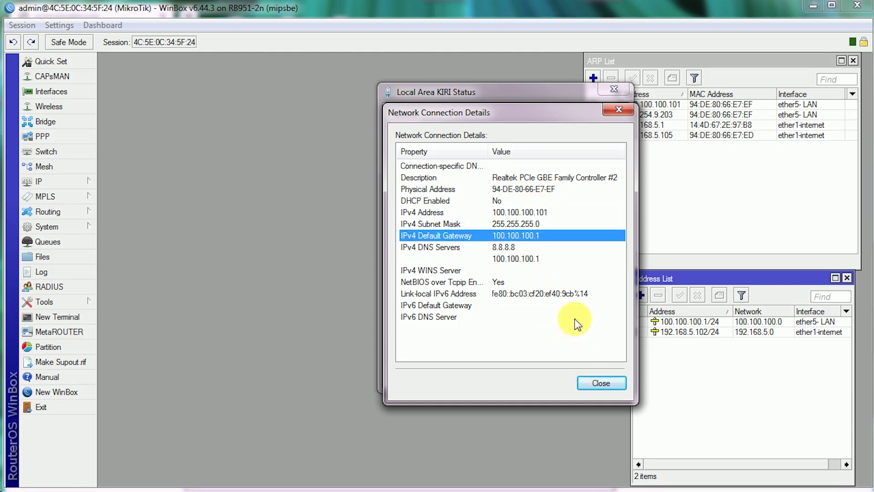
click(603, 382)
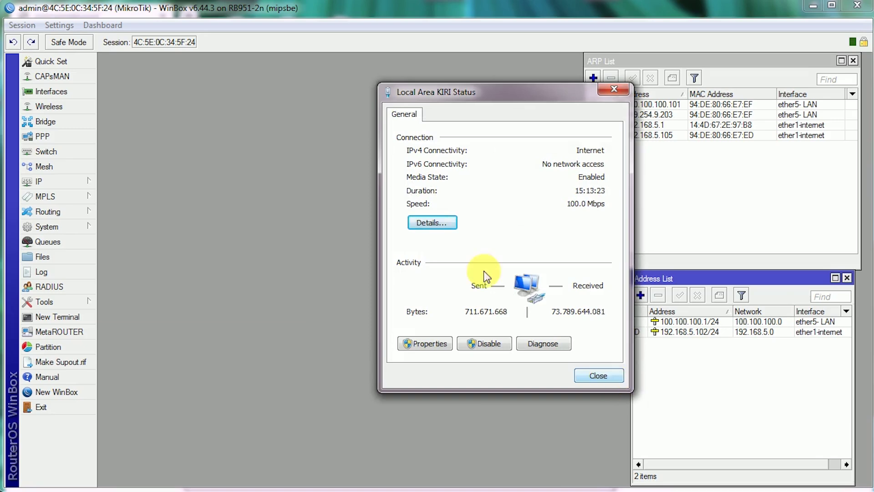
click(607, 376)
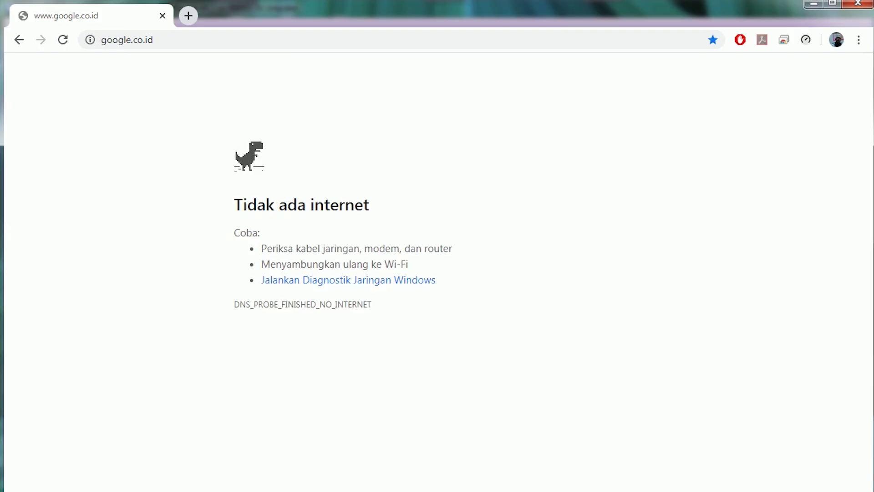
- Reload google.co.id, search 'j99iosoisoi' to confirm internet works, and return to Google's homepage
click(161, 43)
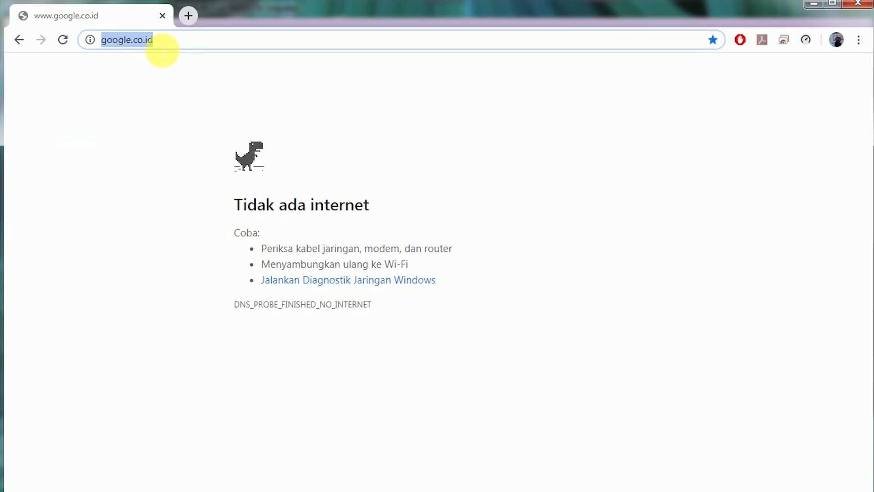
click(64, 40)
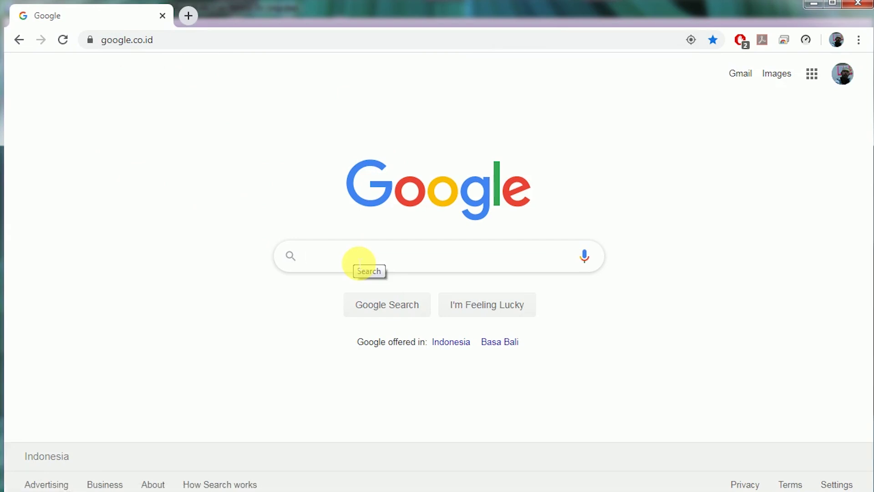
text(j99iosoisoi)
key(Return)
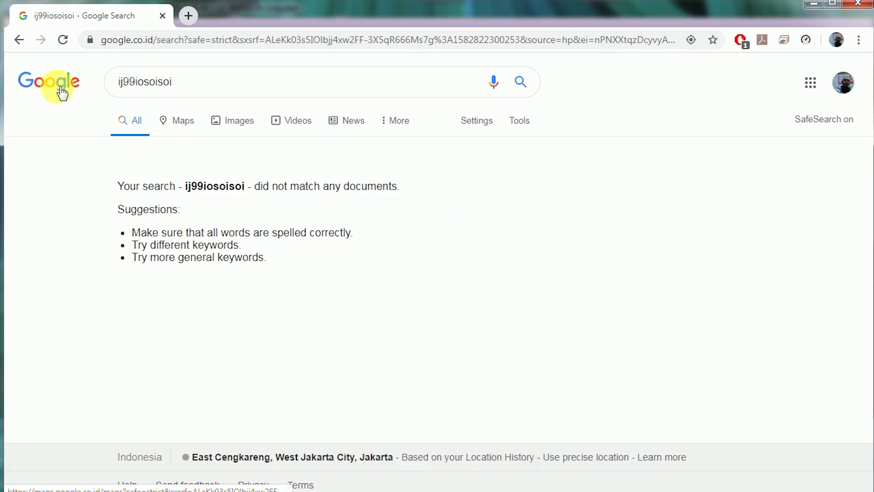
click(49, 81)
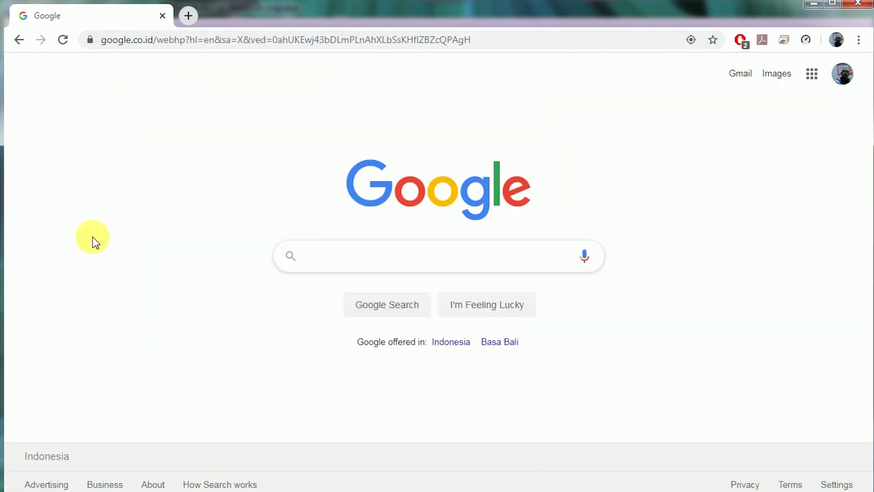
key(alt+Tab)
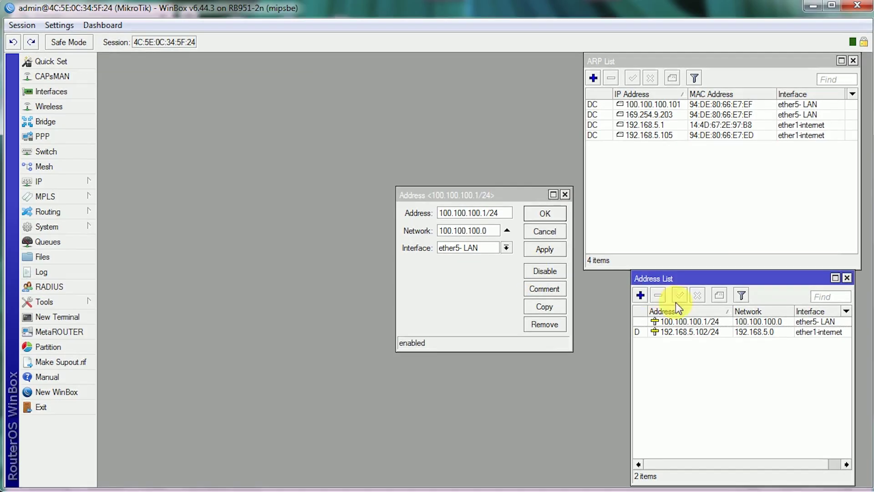
- Delete the 169.254.9.203 ARP entry and widen the IP Address column to show 100.100.100.101
click(664, 115)
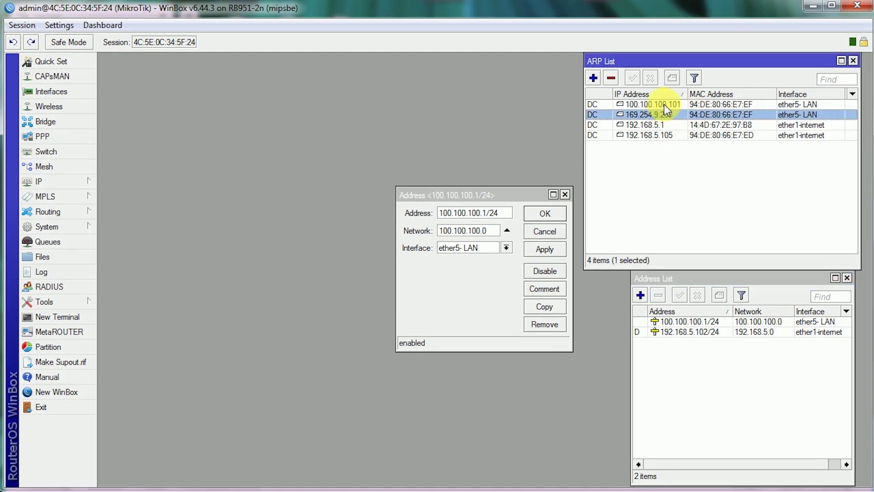
key(Delete)
click(657, 104)
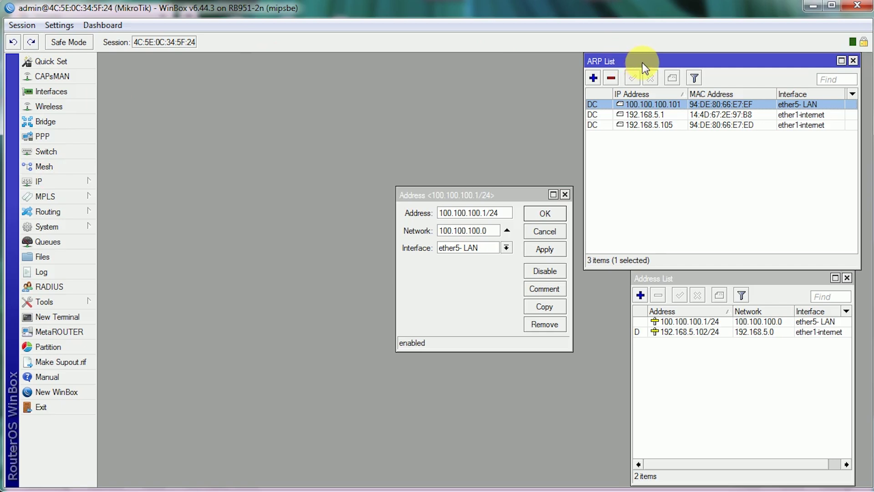
drag(653, 66, 667, 66)
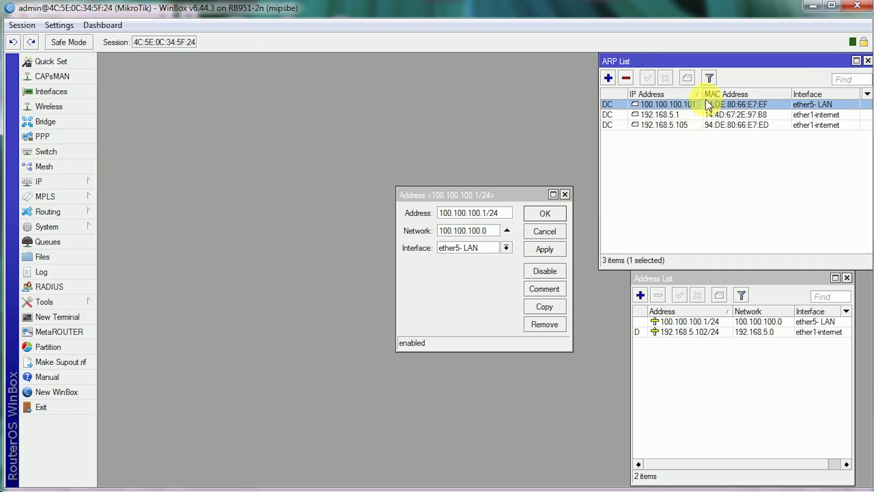
drag(703, 94, 709, 95)
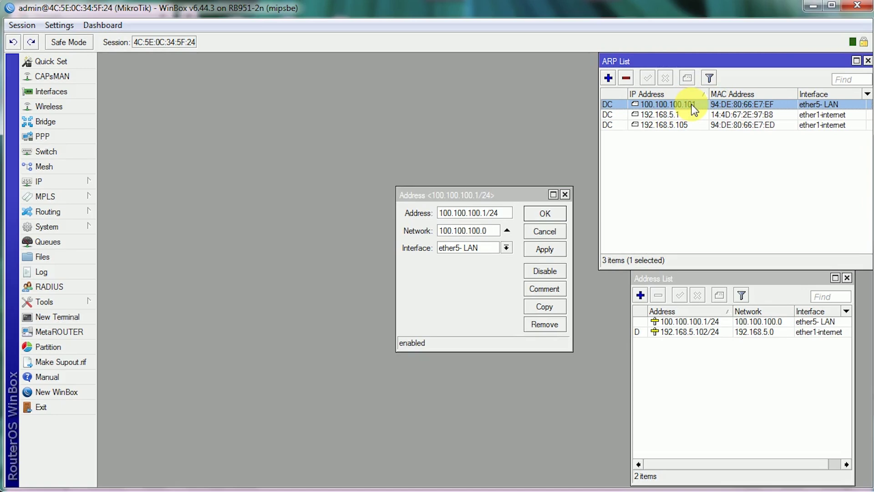
- Open the Queue List and start a new simple queue named 'Komputer saya'
click(47, 244)
drag(375, 157, 203, 65)
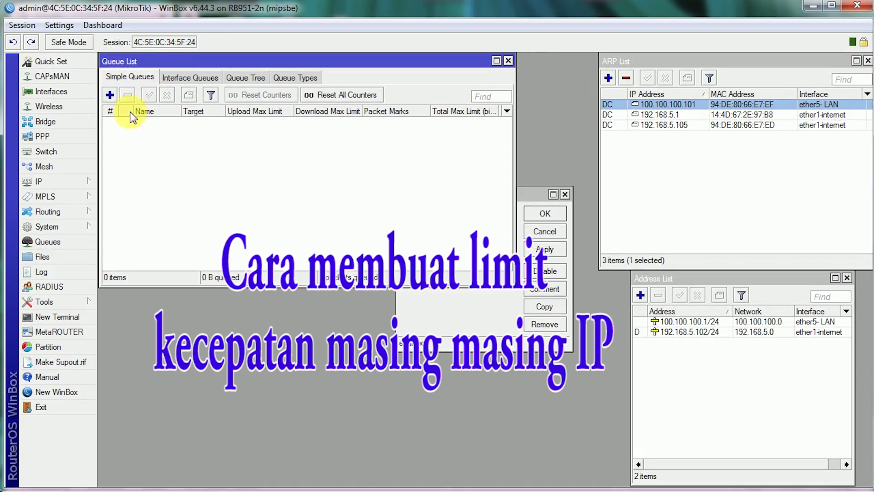
click(109, 96)
drag(421, 162, 370, 181)
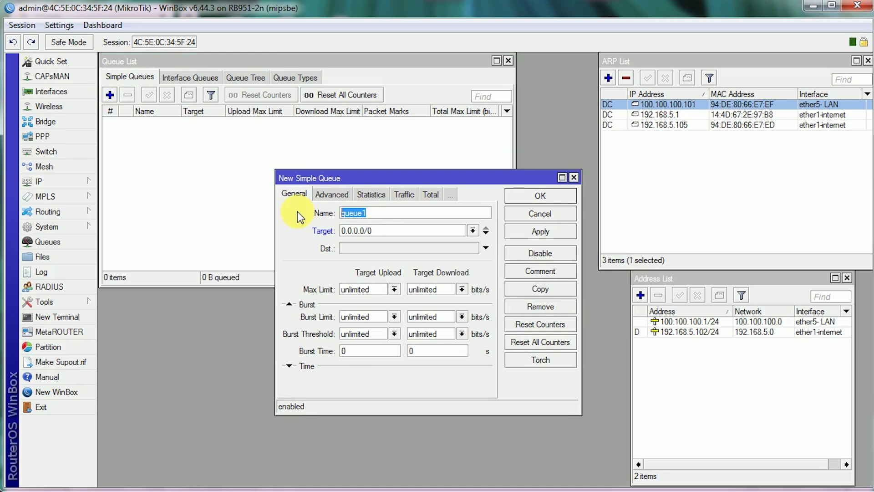
text(Komputer saya)
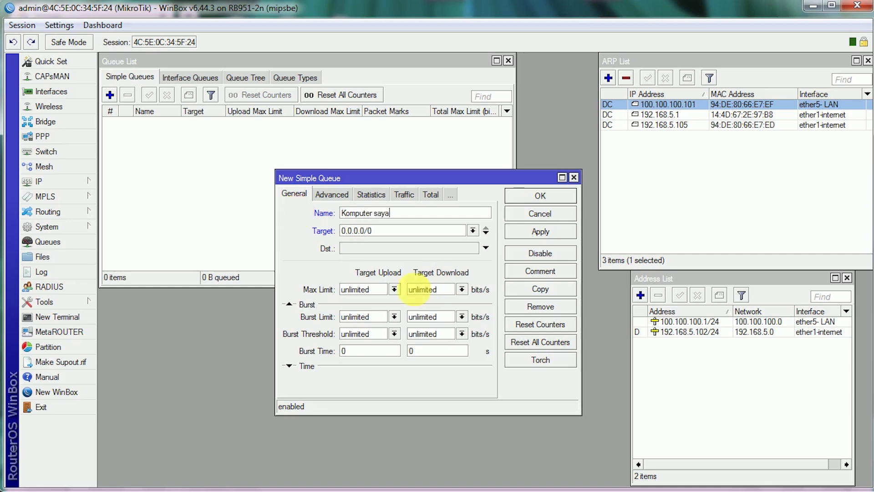
- Copy the PC's IP address 100.100.100.101 from its ARP entry
click(321, 230)
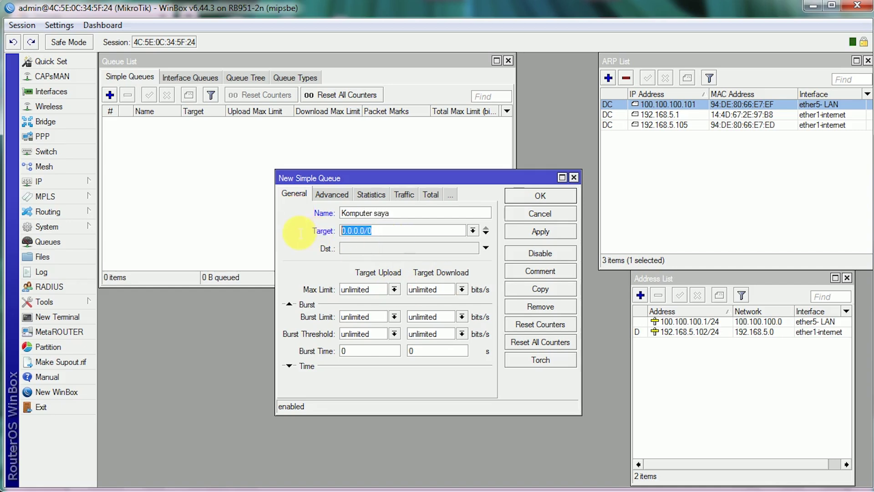
double_click(684, 109)
drag(556, 179, 660, 142)
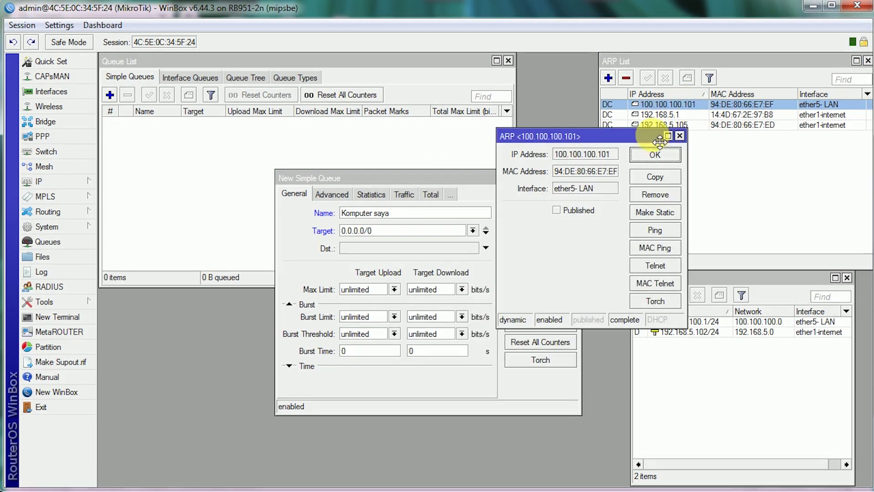
double_click(607, 155)
right_click(606, 157)
click(630, 172)
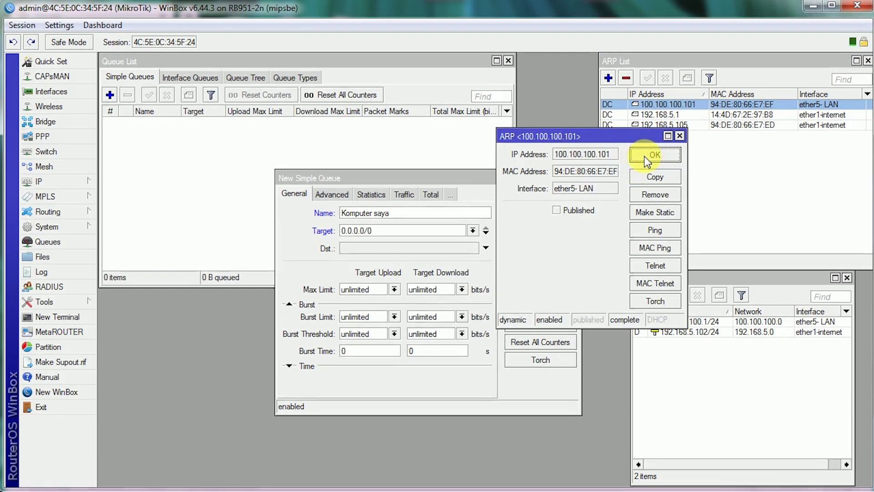
- Replace the Target value 0.0.0.0/0 with the pasted address 100.100.100.101
click(649, 157)
click(380, 231)
double_click(380, 231)
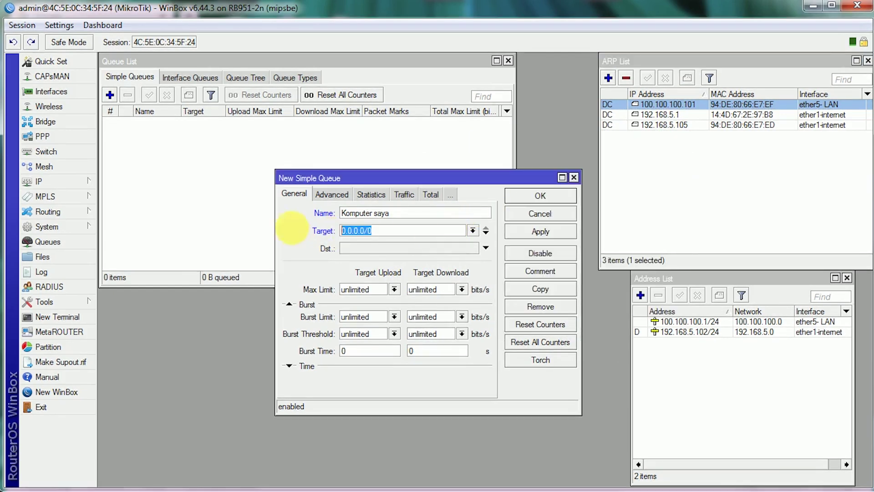
right_click(387, 231)
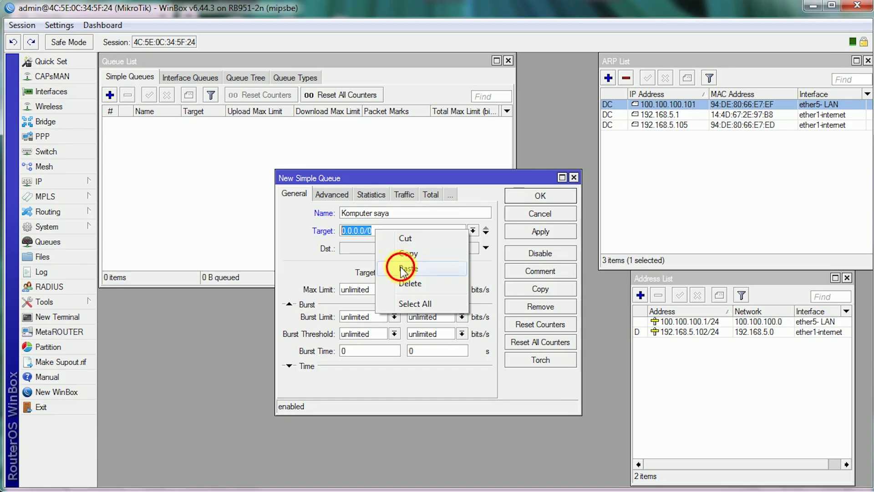
click(400, 269)
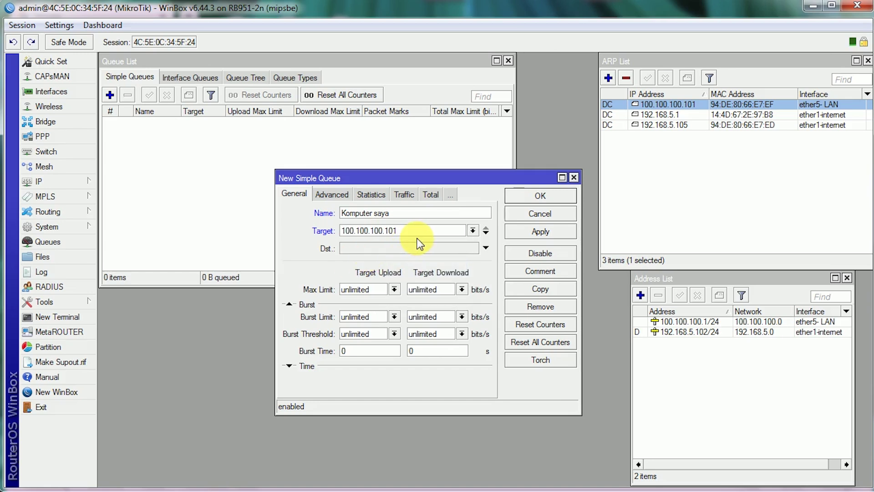
drag(400, 231, 299, 237)
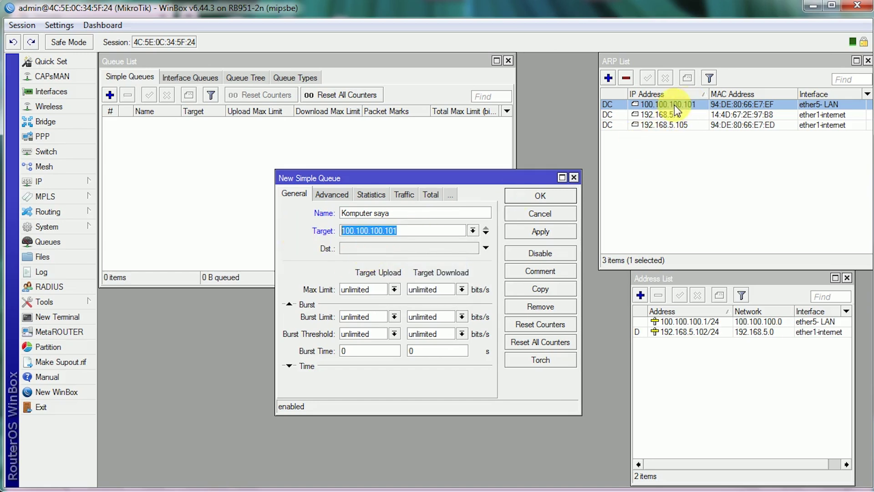
click(422, 233)
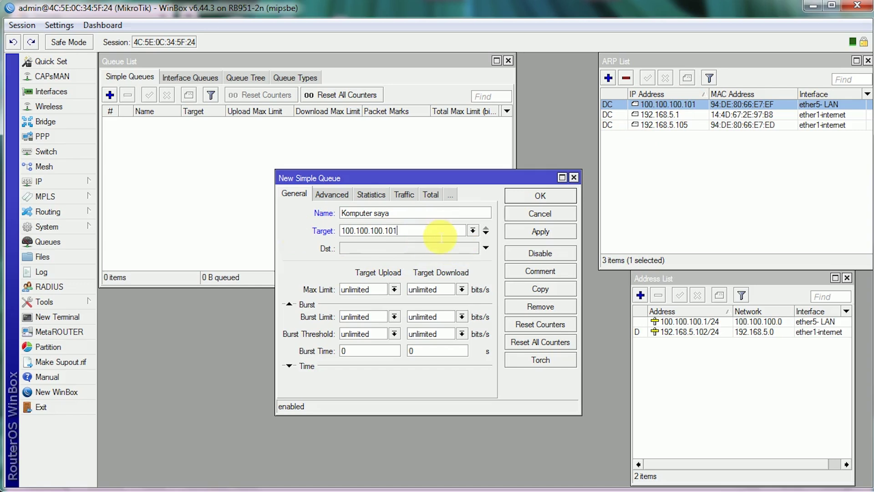
- Set Max Limit Target Upload and Target Download to 1M and save the queue with OK
click(395, 289)
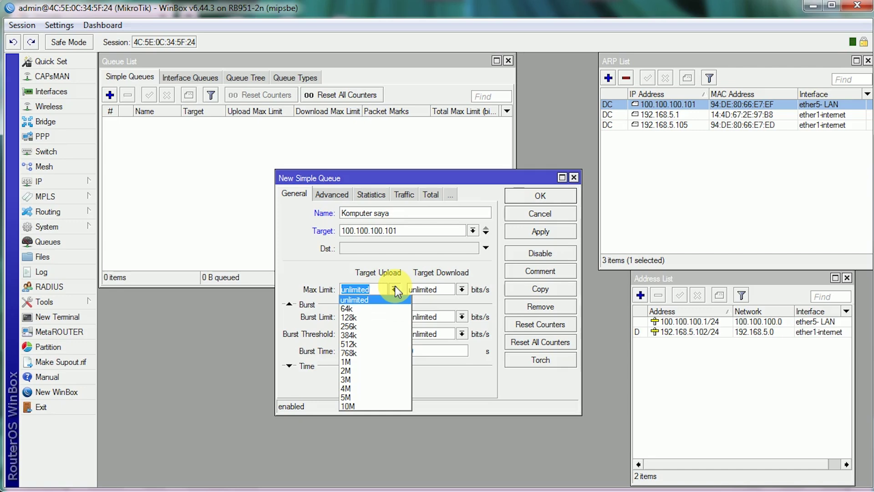
click(276, 292)
drag(276, 291, 205, 290)
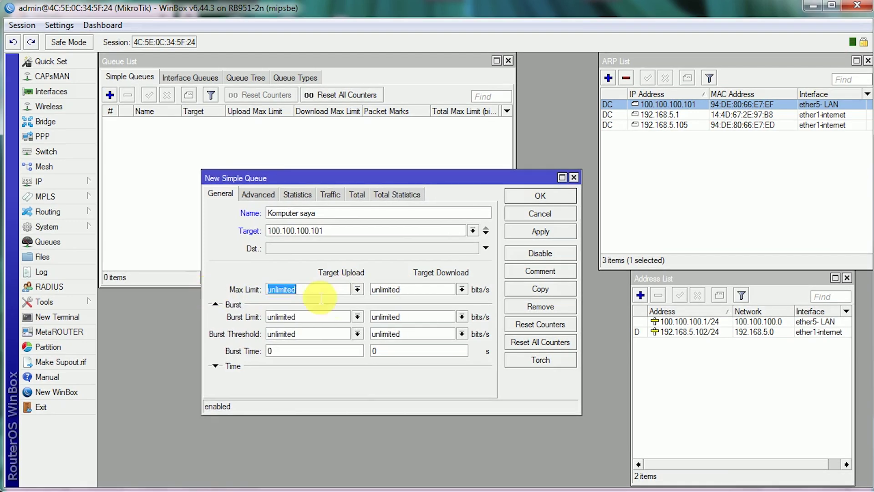
click(358, 289)
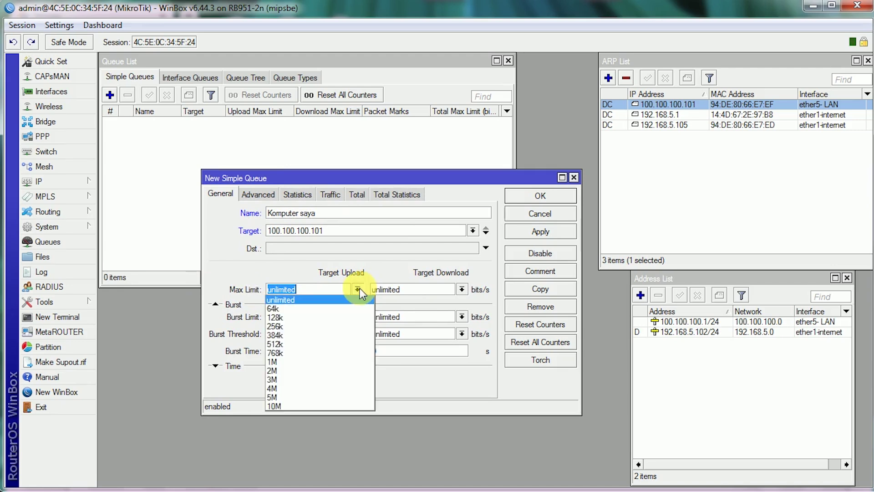
click(310, 362)
click(462, 290)
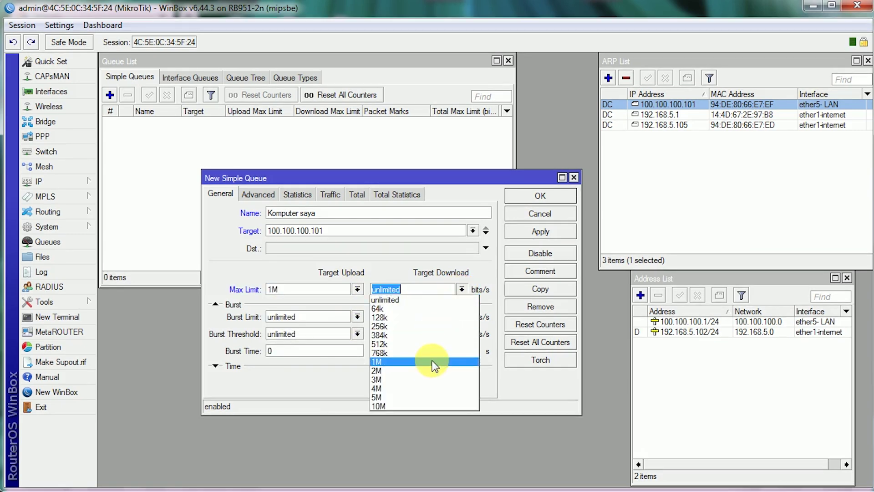
click(431, 362)
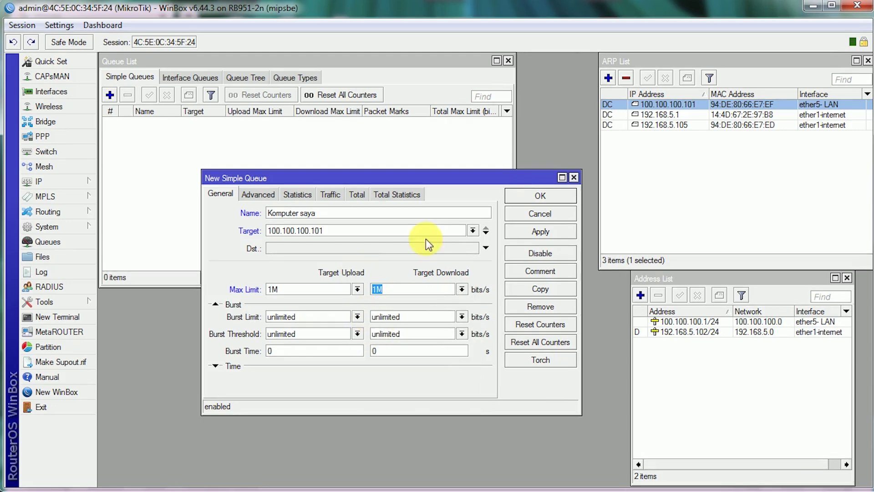
click(540, 196)
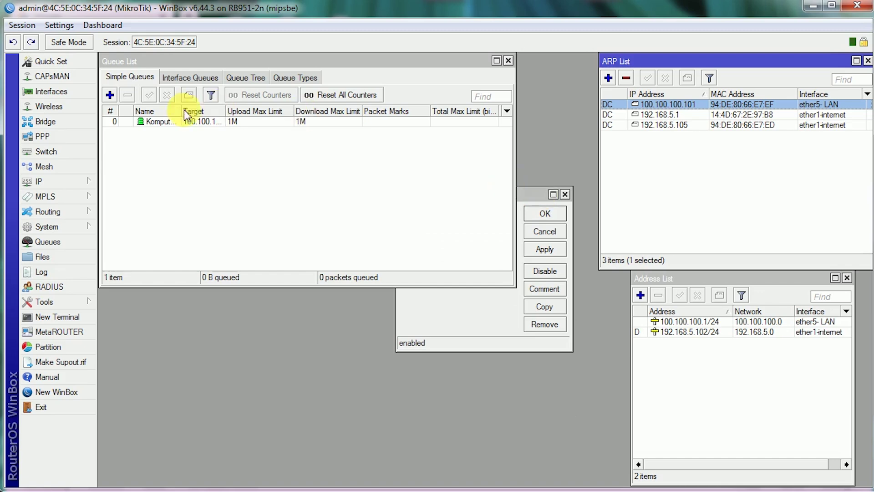
- Select the Komputer saya queue, widen the queue list, and hide the Total Max Limit column
click(196, 114)
drag(196, 115, 287, 114)
click(263, 122)
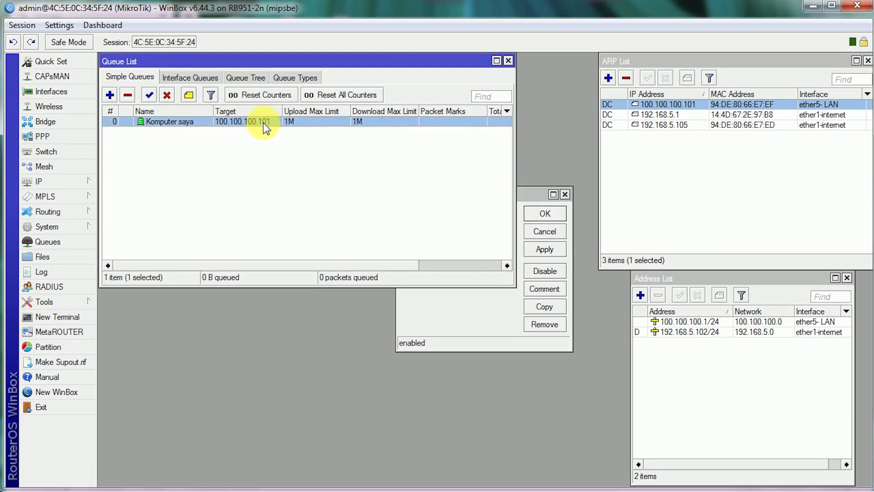
click(687, 104)
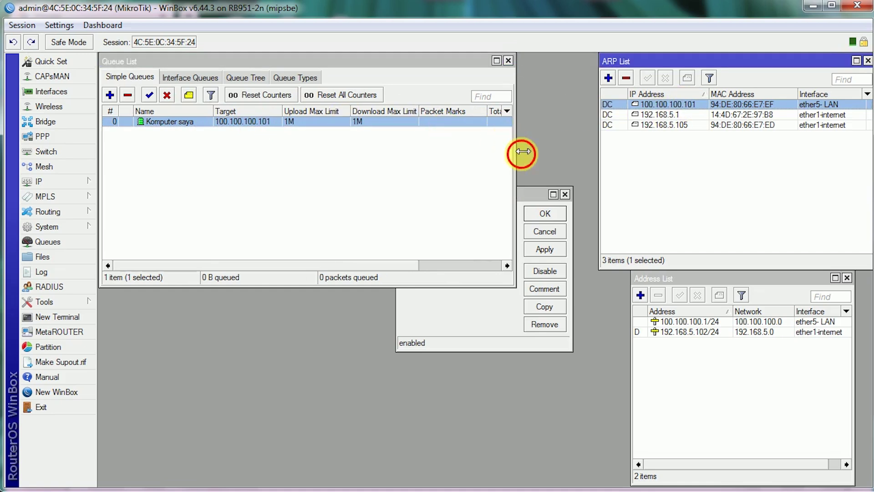
drag(519, 152, 643, 152)
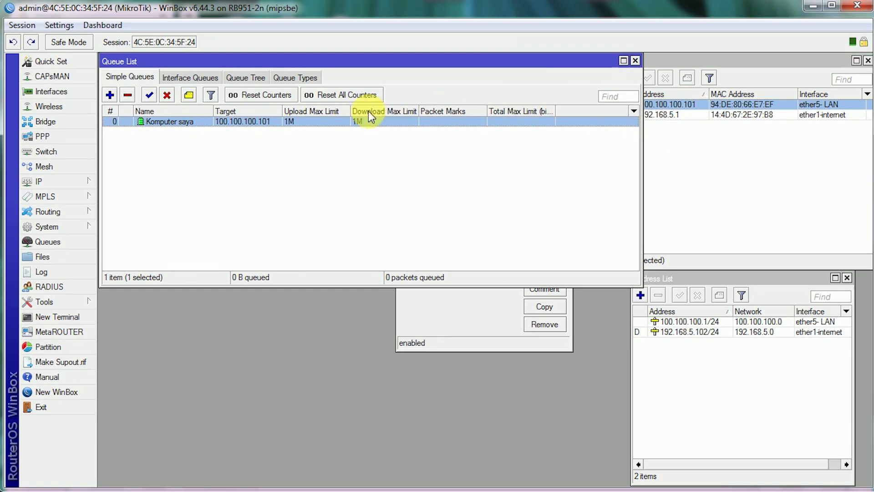
click(634, 111)
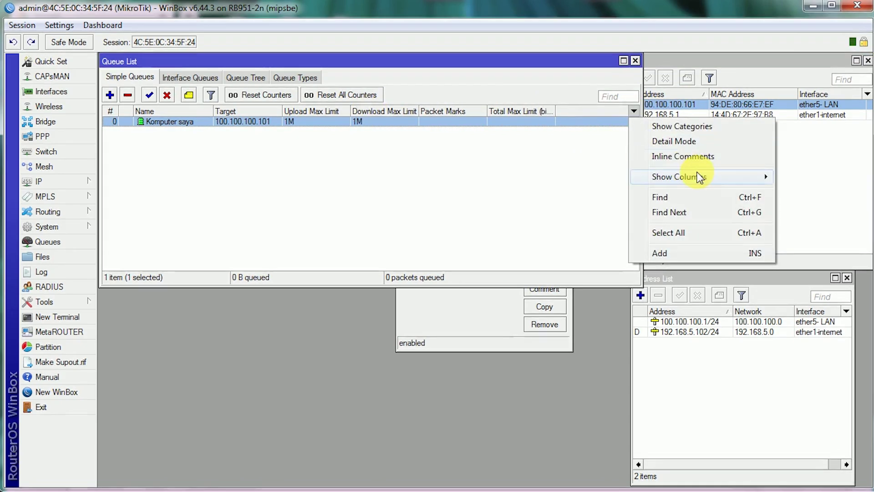
click(700, 176)
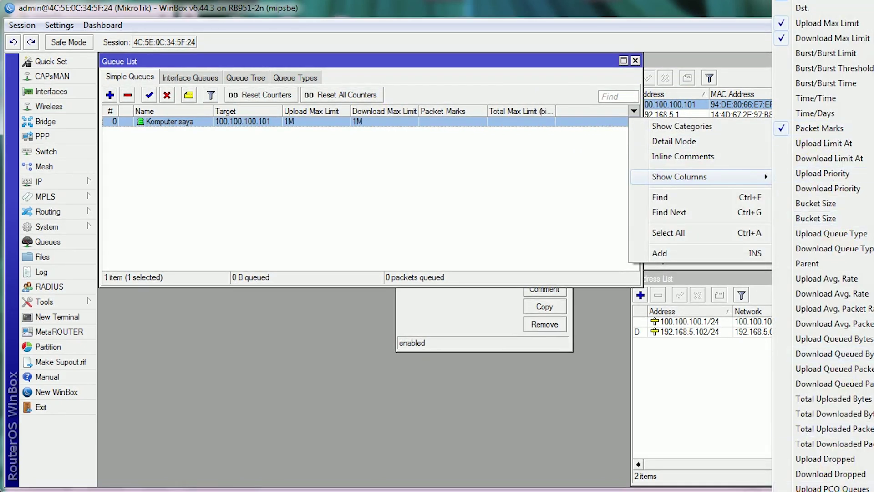
click(826, 491)
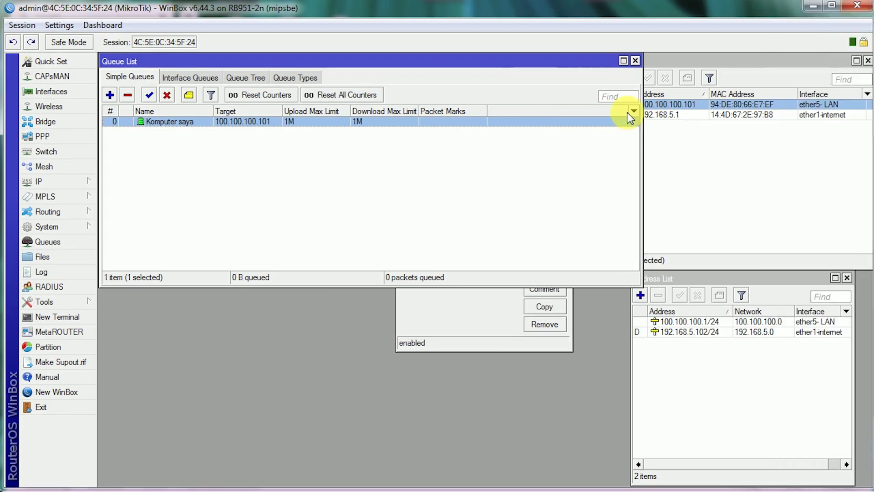
- Show the Upload and Download traffic columns and shrink the Packet Marks column to a sliver
click(634, 112)
click(695, 176)
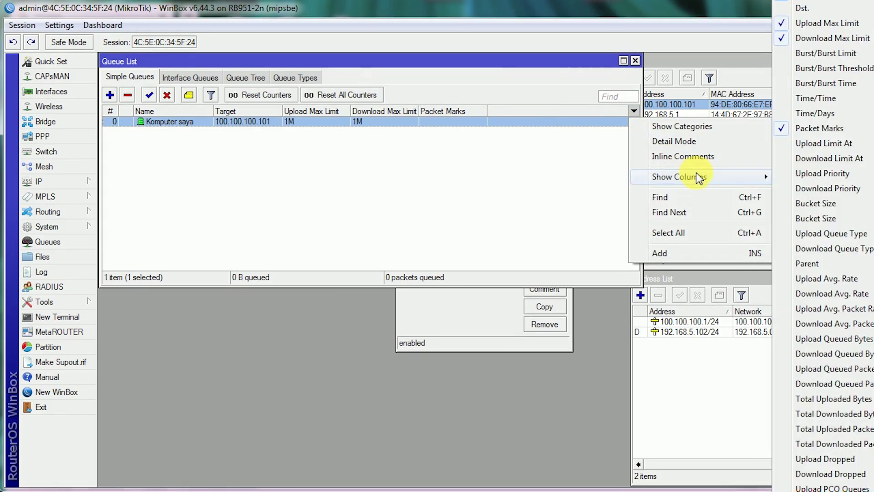
click(822, 488)
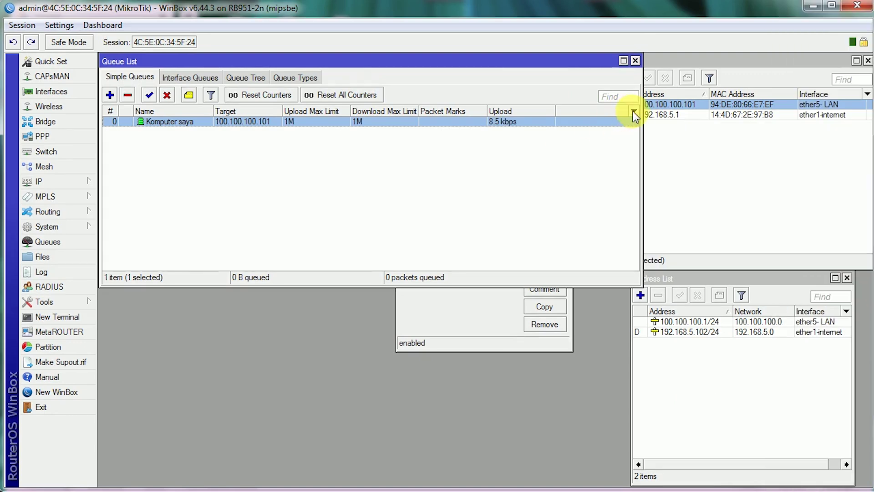
click(633, 112)
click(713, 179)
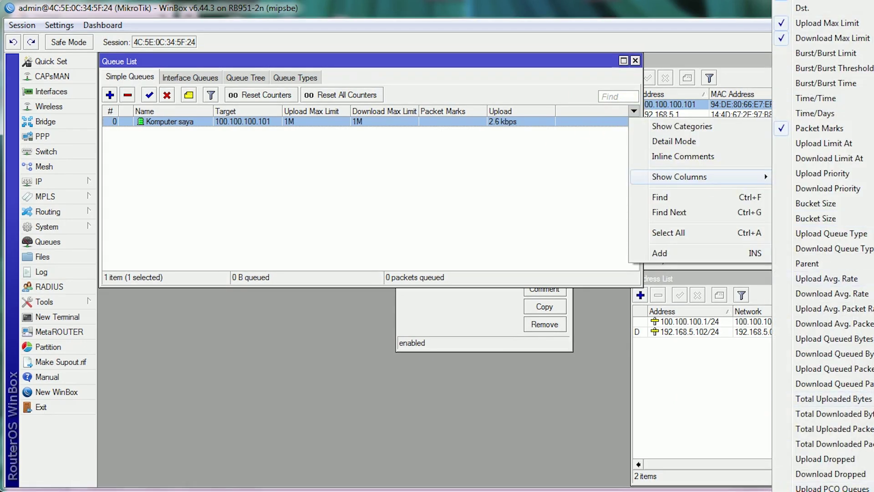
click(822, 490)
drag(481, 114, 396, 114)
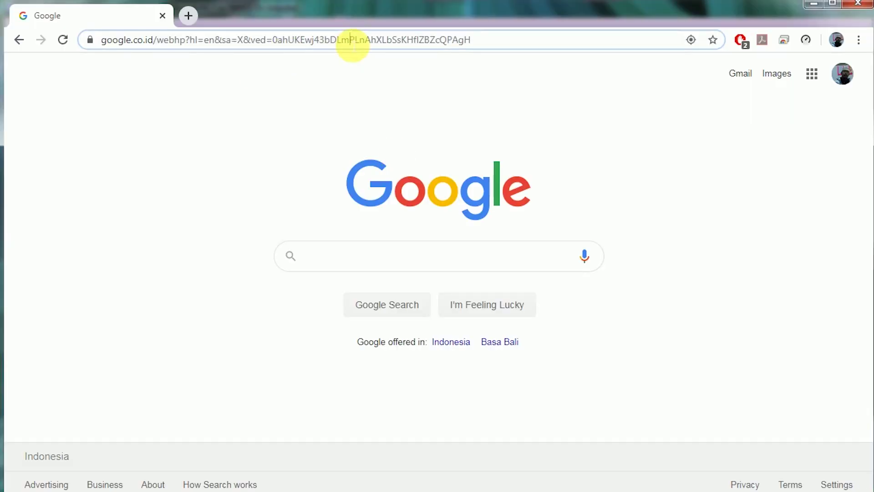
click(349, 43)
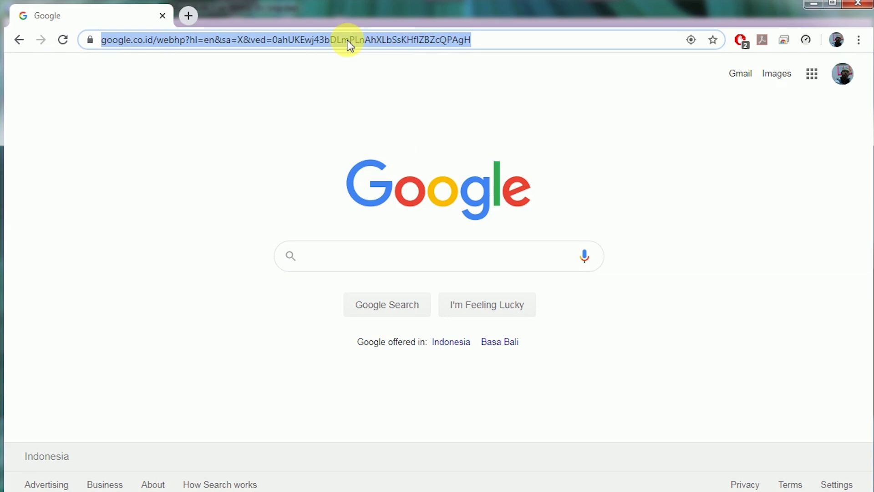
- Replace the browser's web address with speedtest.net and load the site
click(497, 42)
drag(524, 40, 91, 41)
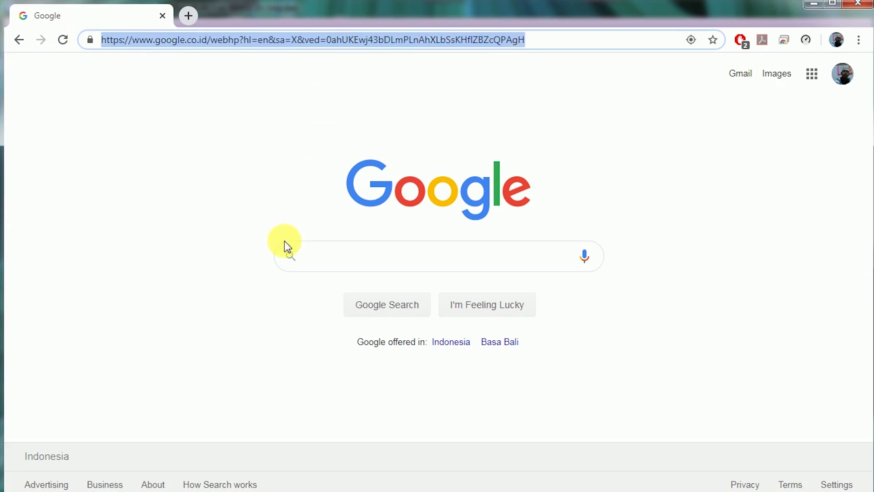
text(speed)
key(Return)
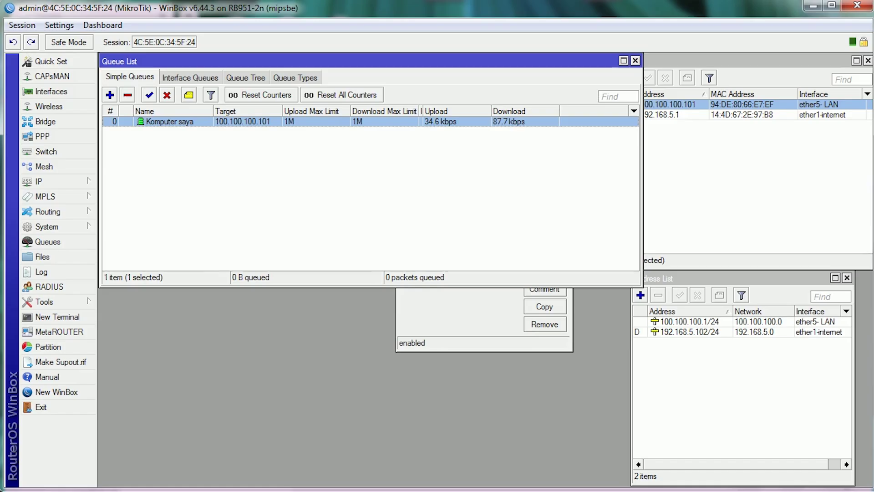
- Drag the Upload column's header border slightly left to make it narrower
drag(492, 111, 487, 111)
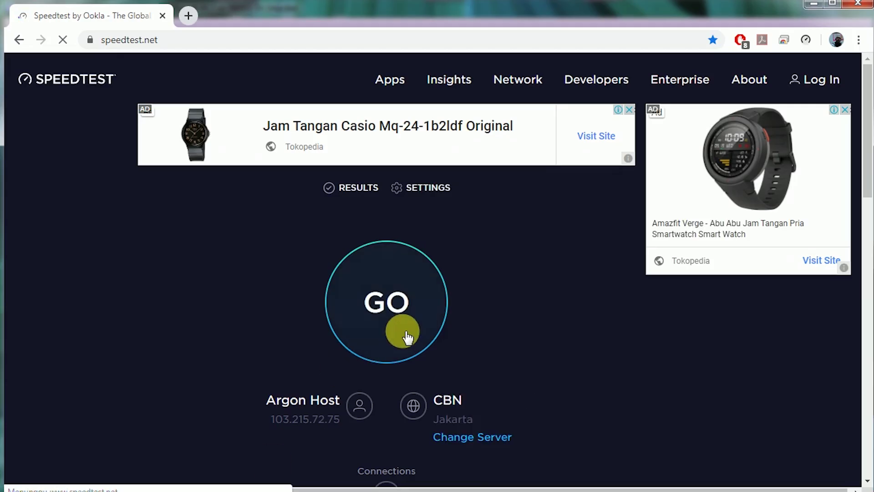
- Start the speed test with GO and slide Chrome right so the Queue List shows beside it
click(407, 336)
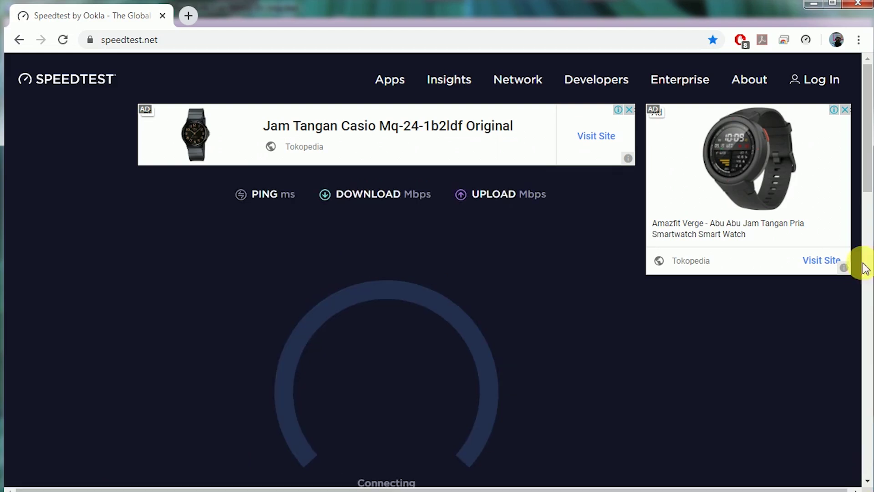
mouse_move(869, 188)
mouse_down()
mouse_move(870, 206)
mouse_move(870, 196)
mouse_up()
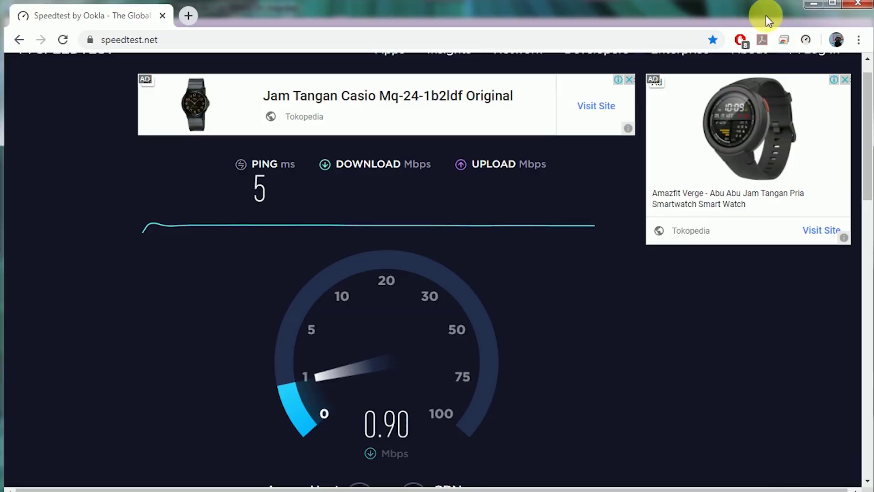
drag(716, 17, 872, 19)
drag(806, 19, 873, 12)
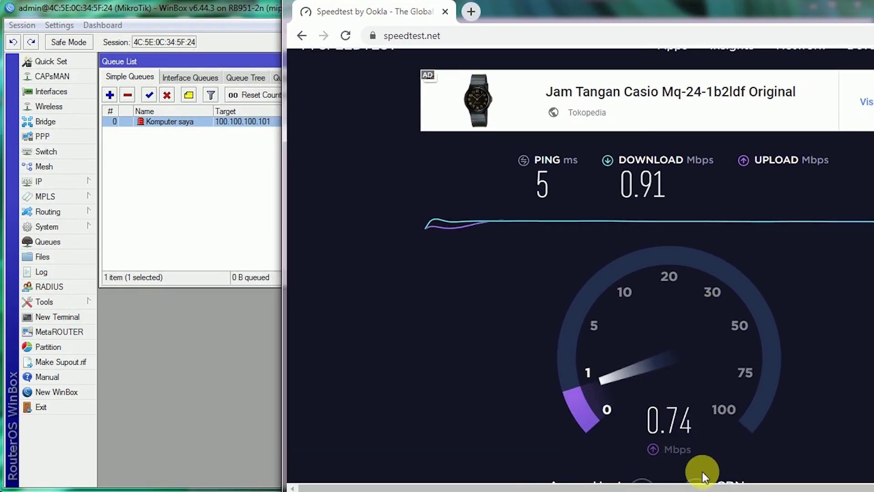
- Bring the Queue List forward, select the Komputer saya queue, and narrow the Name column
click(214, 119)
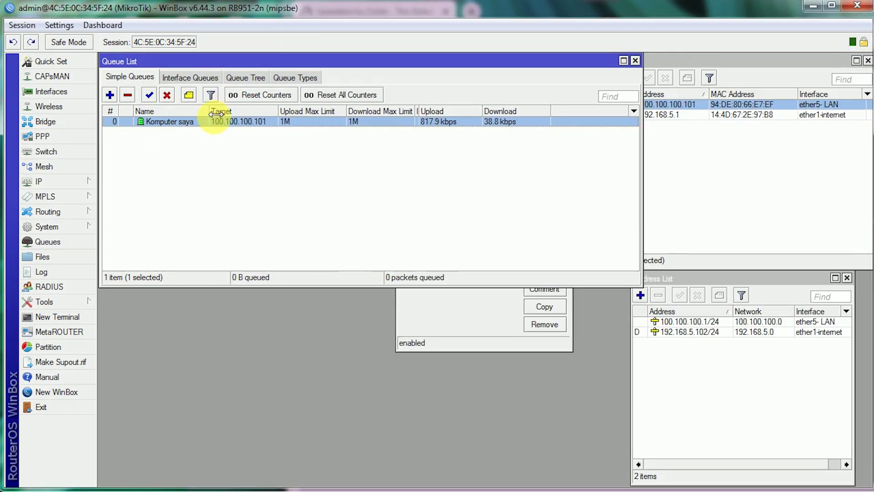
key(alt+Tab)
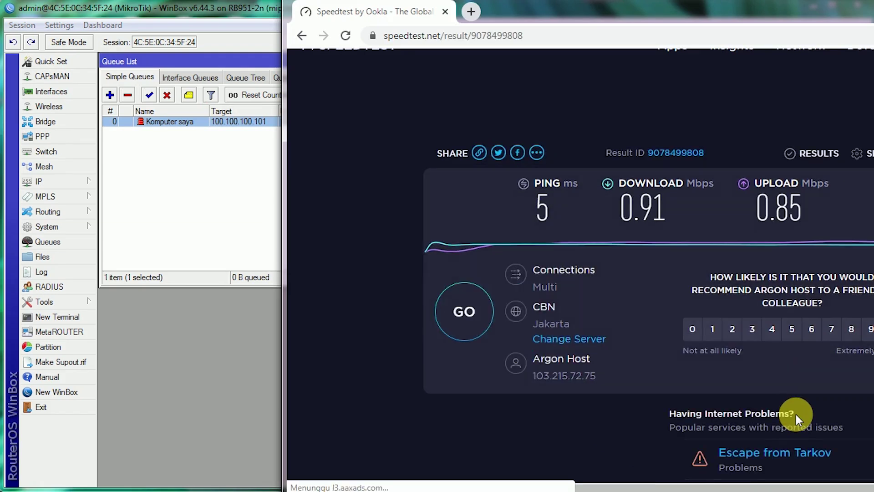
click(234, 156)
click(324, 123)
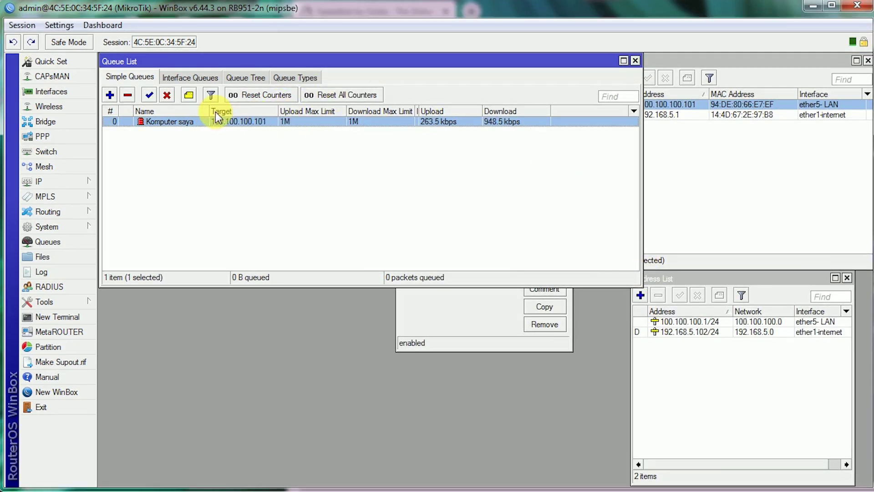
drag(212, 112, 210, 112)
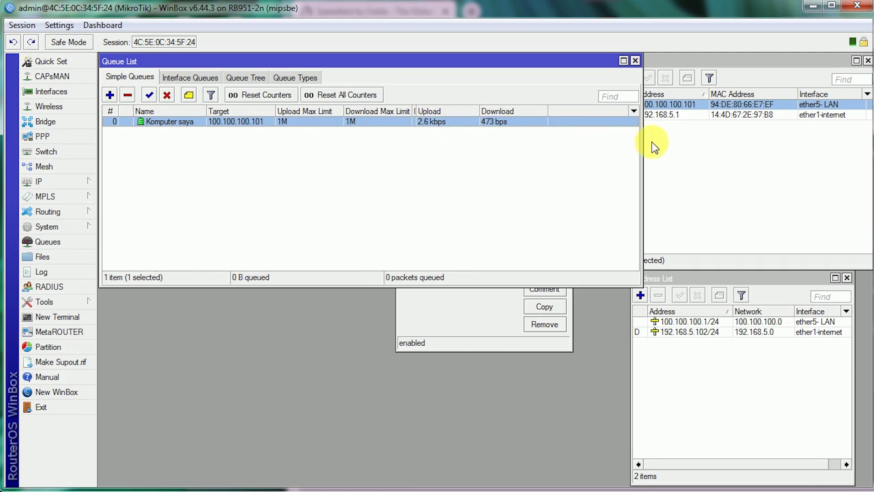
- Narrow the Queue List window, cancel the 100.100.100.1/24 address dialog, and widen Chrome over it
drag(643, 209, 599, 203)
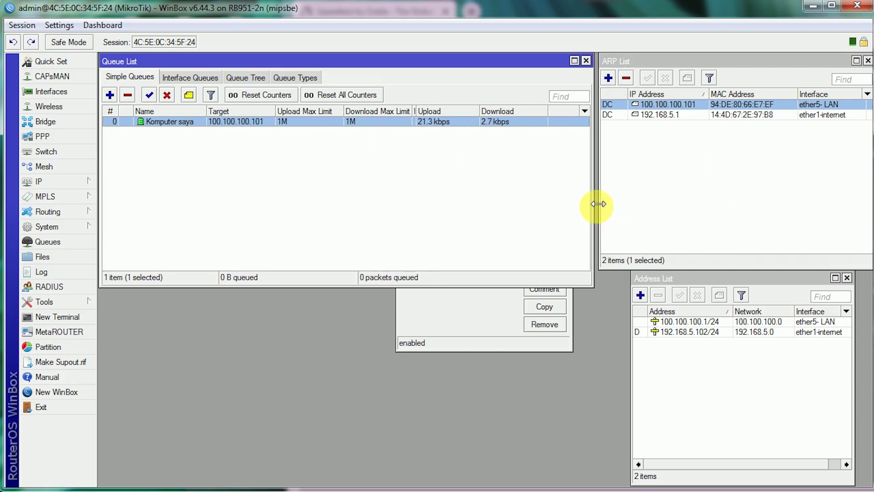
click(483, 310)
click(549, 231)
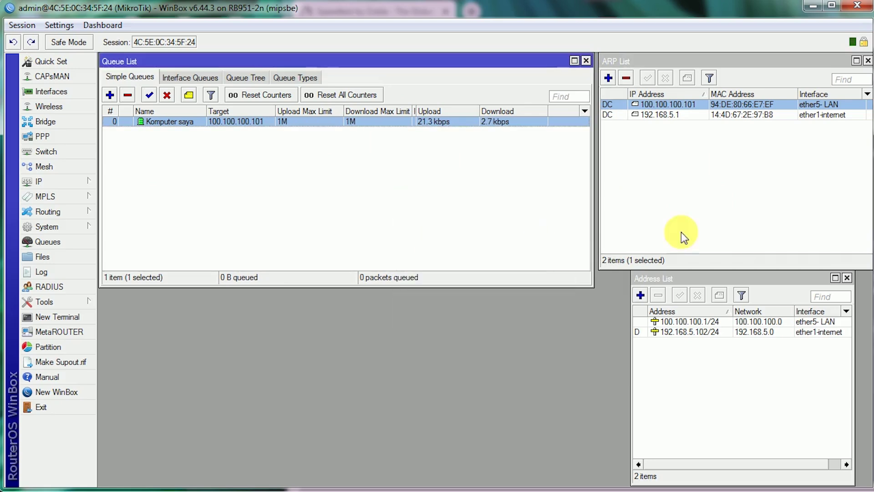
key(alt+Tab)
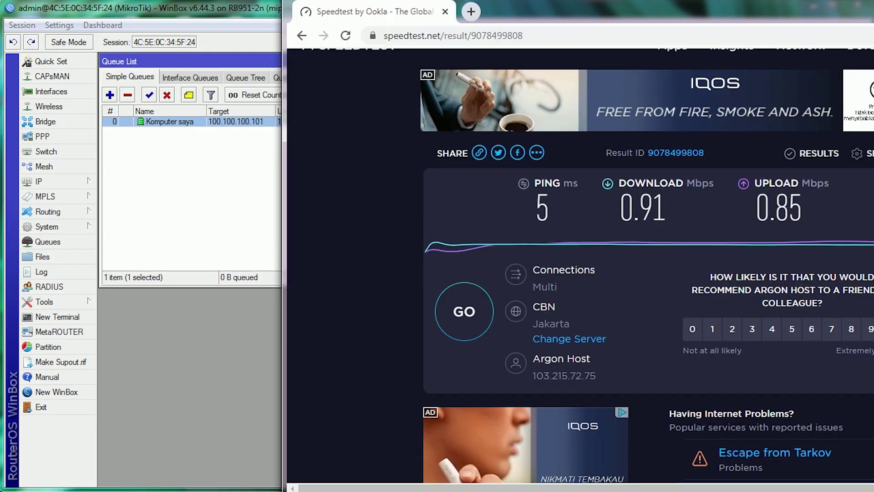
click(519, 36)
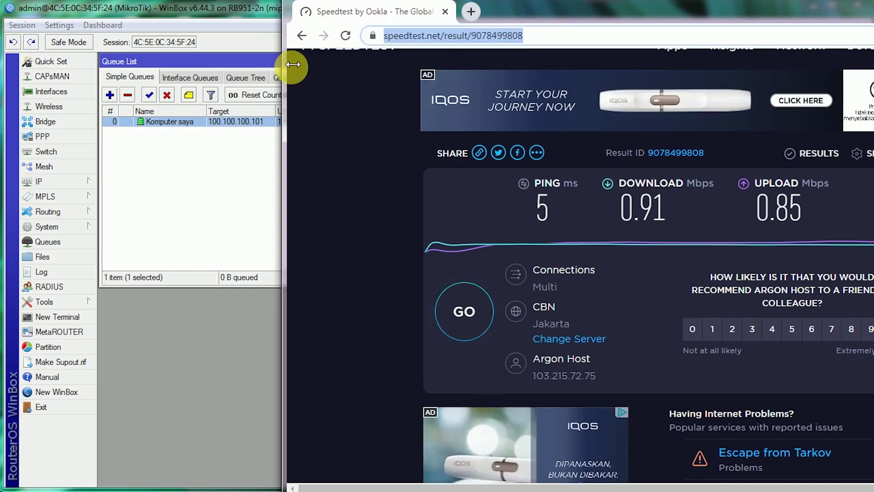
drag(292, 71, 11, 45)
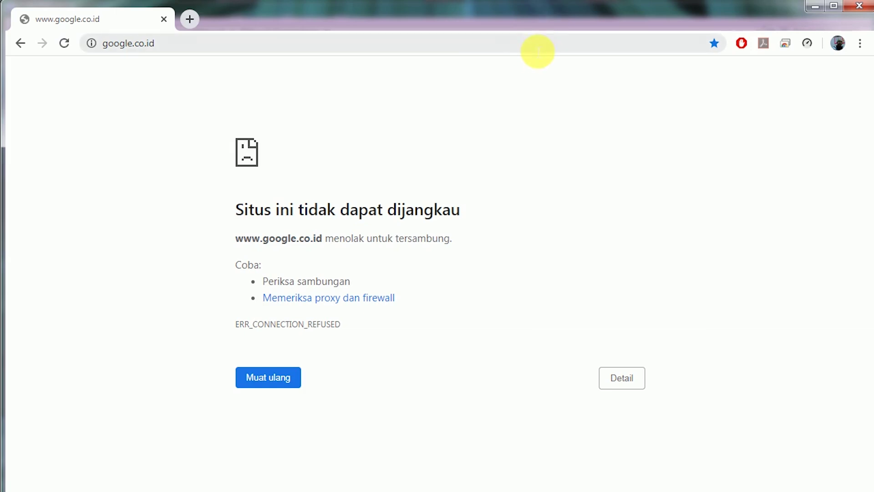
- Replace Chrome's address with 192.168.0.1 and load the Tenda router page
click(538, 51)
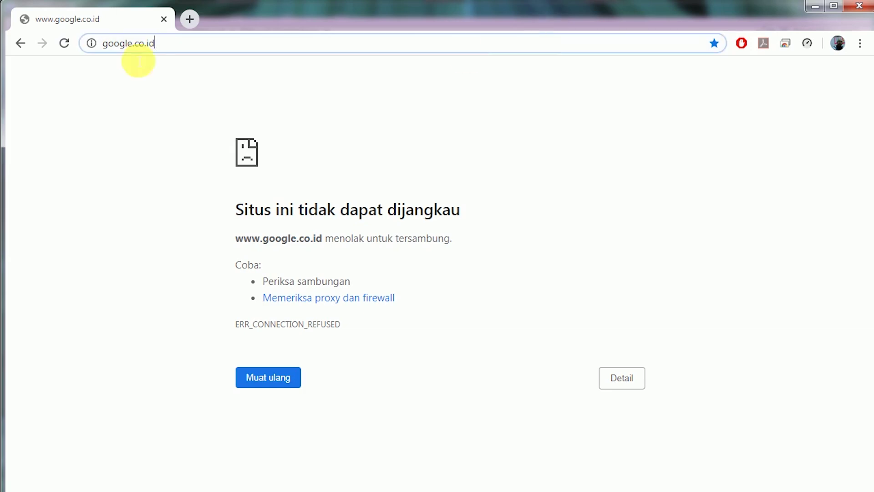
key(ctrl+a)
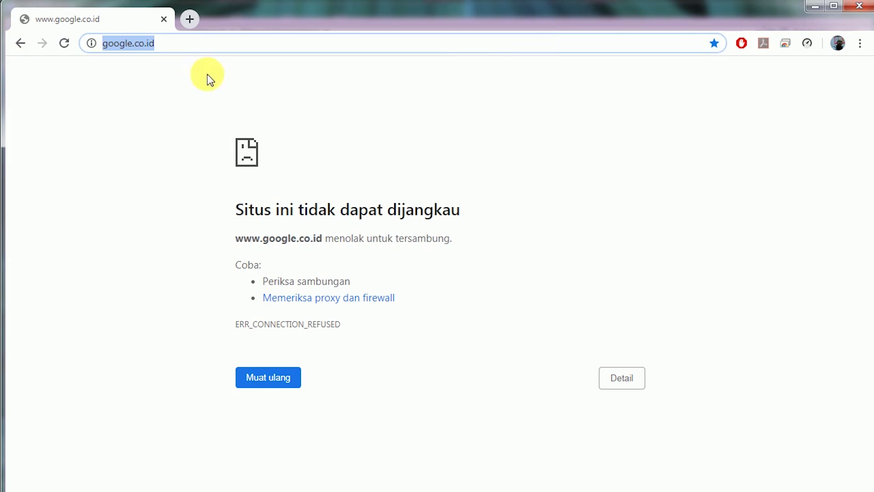
text(192.168.0)
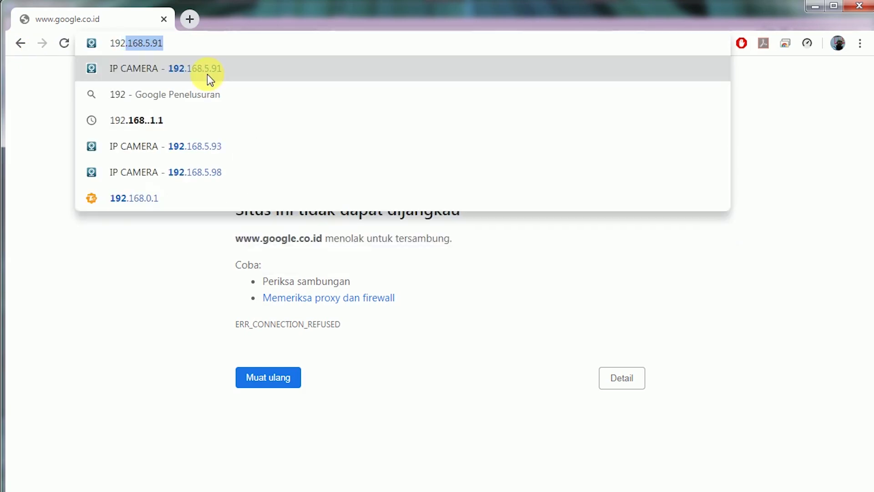
text(.1)
key(Return)
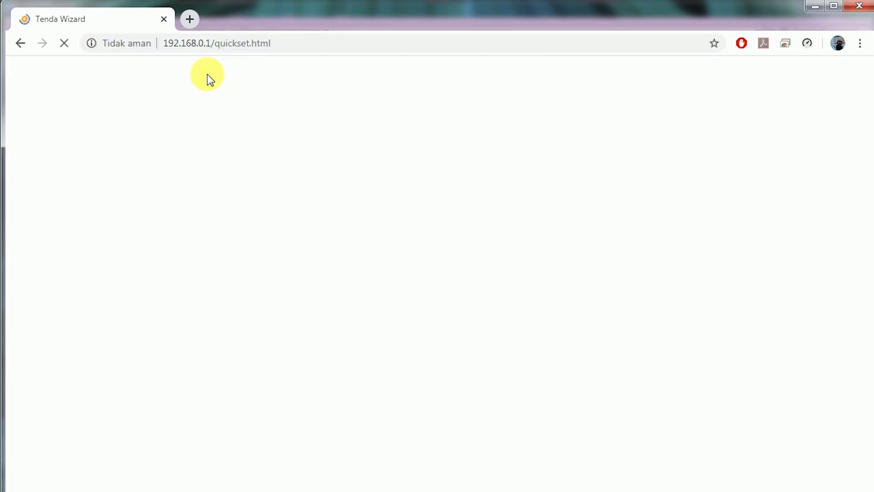
- Try DHCP and PPPoE, then settle on Static IP Address and click into the IP Address field
scroll(478, 187, down, 2)
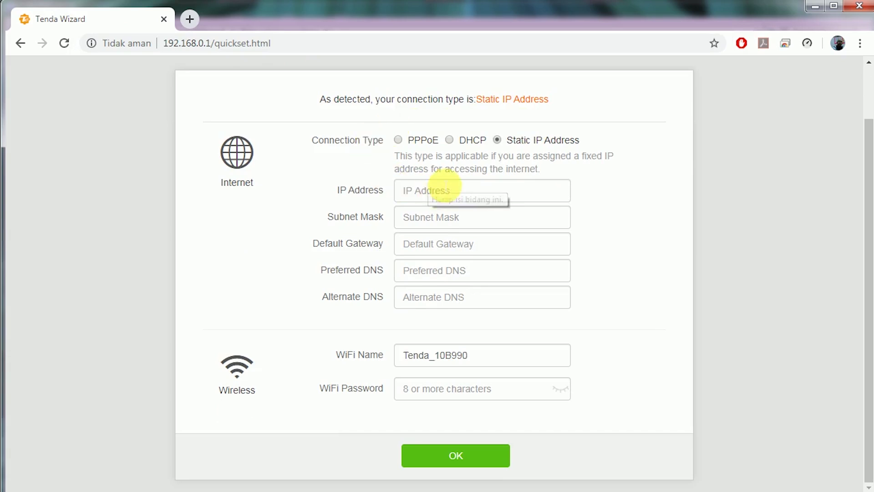
scroll(444, 187, up, 2)
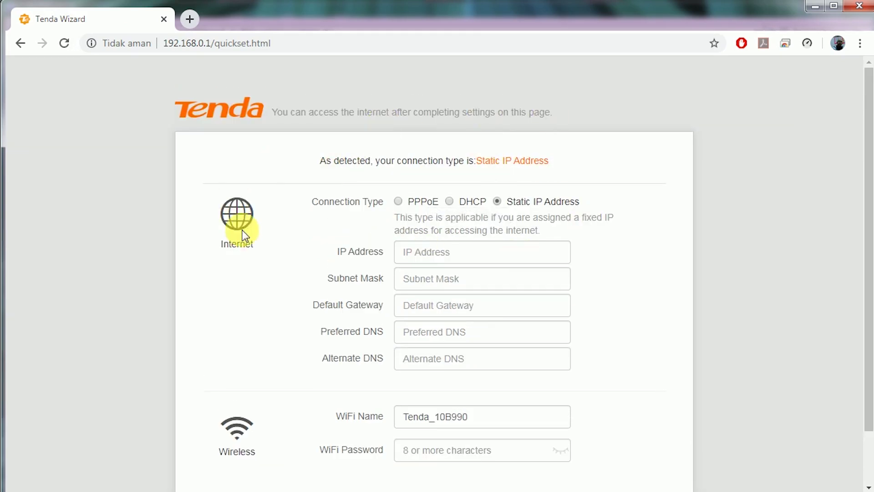
scroll(245, 235, down, 2)
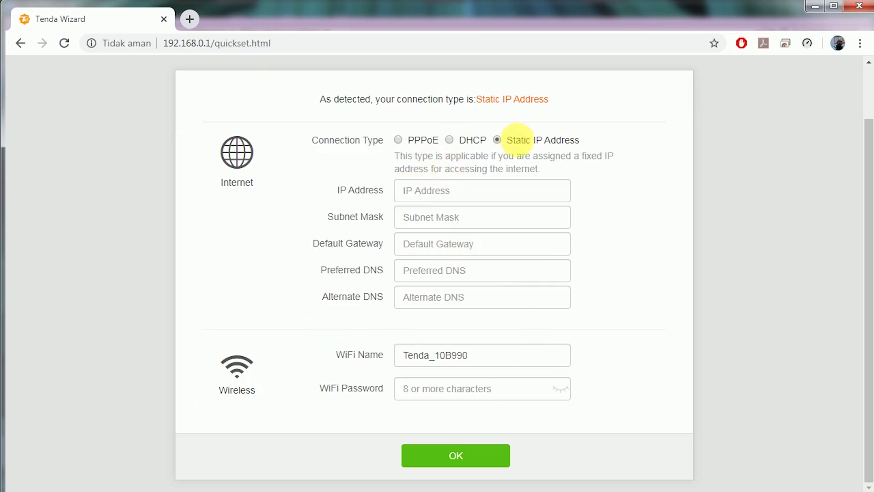
click(451, 140)
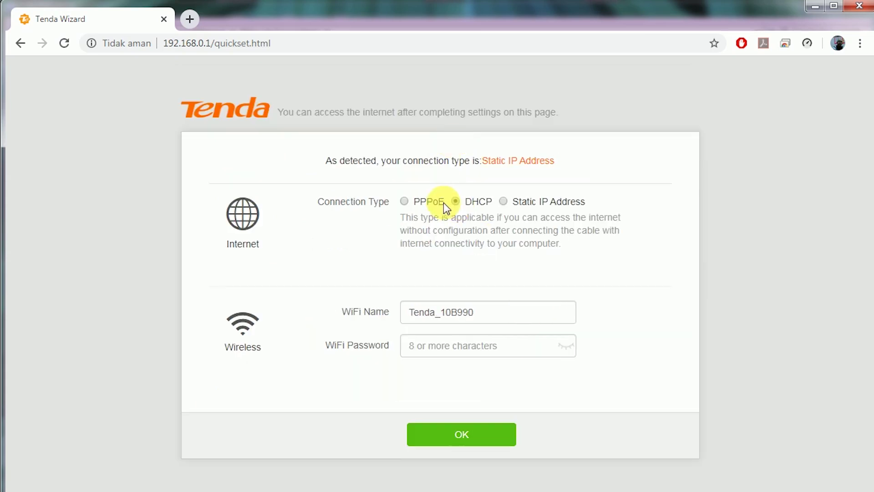
click(404, 201)
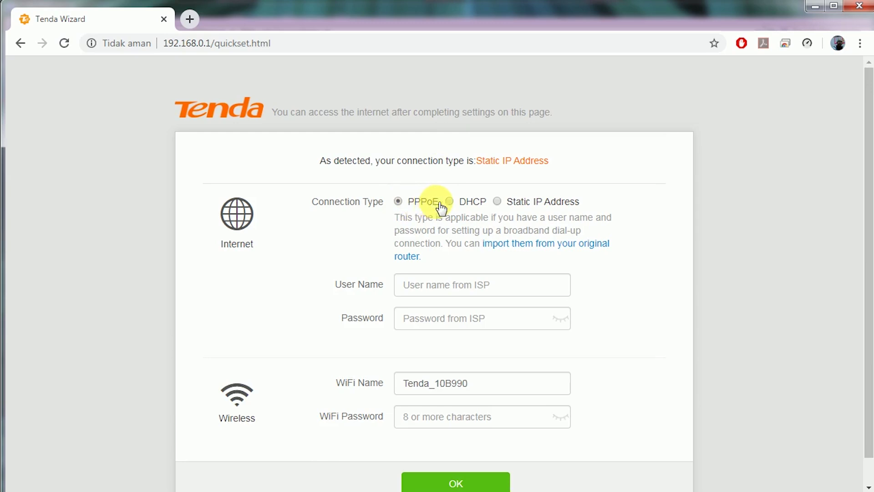
click(497, 201)
scroll(542, 210, down, 2)
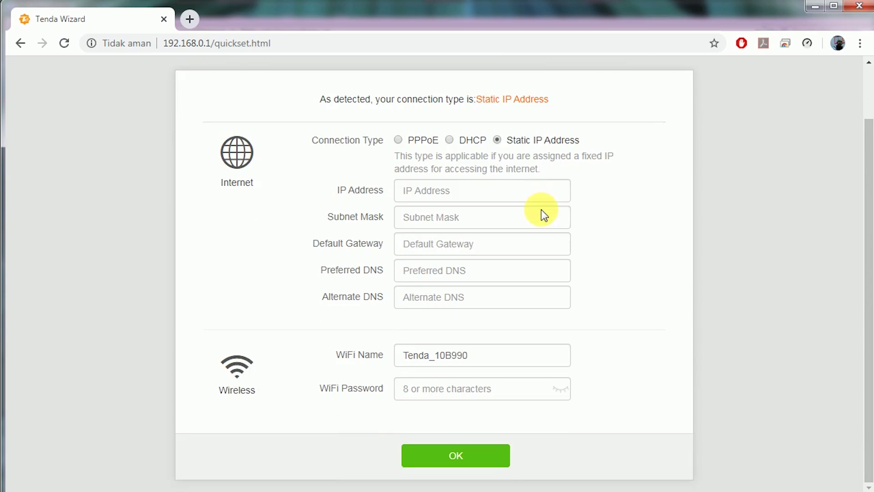
scroll(542, 211, up, 2)
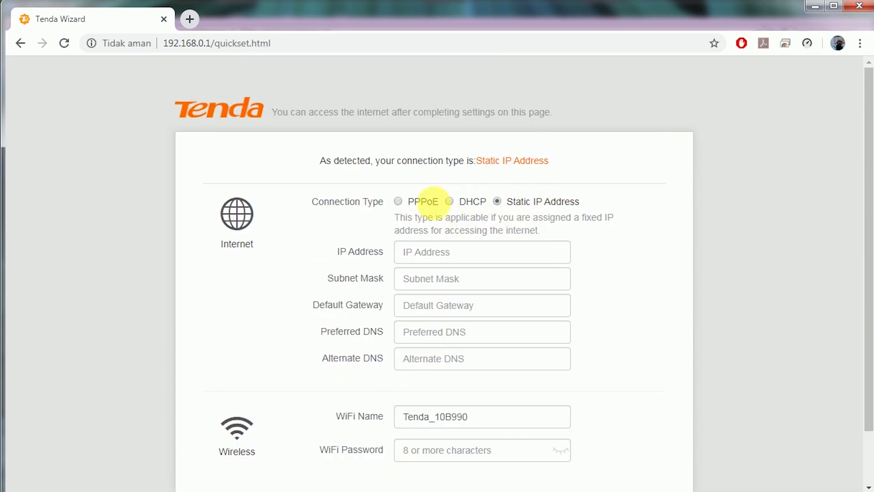
scroll(655, 230, down, 2)
click(477, 193)
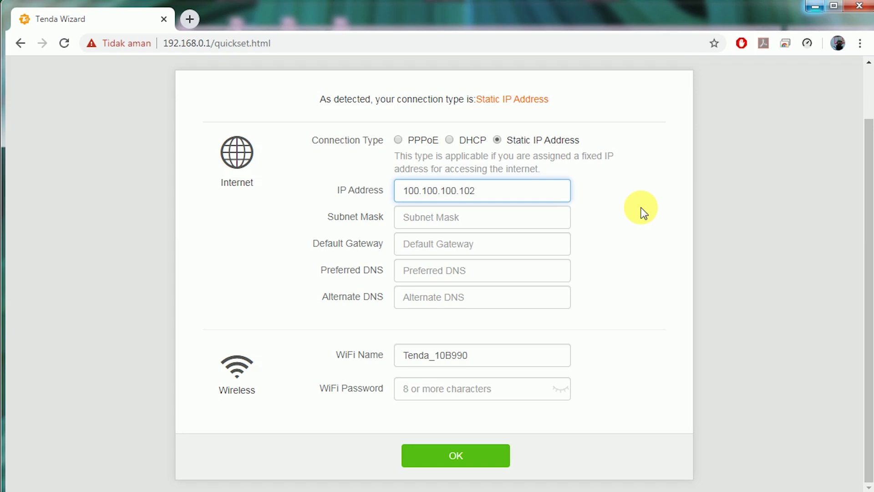
- Check the WAN IP 100.100.100.102 and enter subnet mask 255.255.255.0
drag(460, 192, 491, 195)
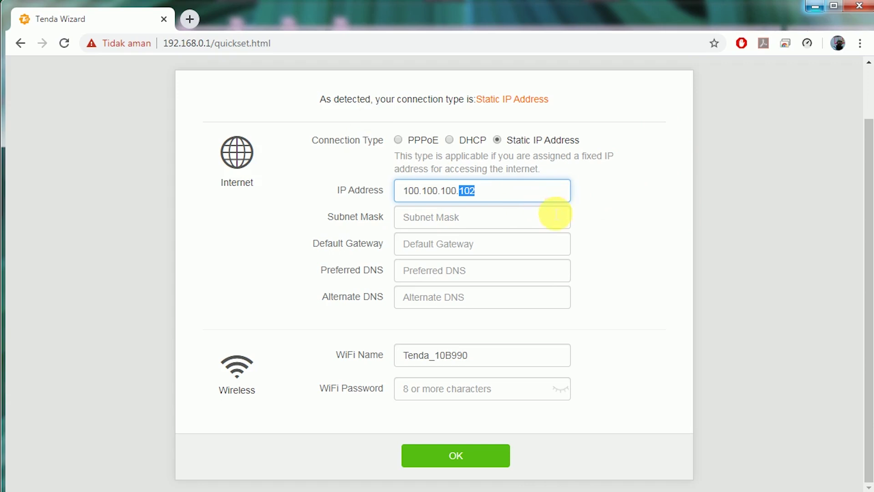
click(543, 217)
drag(493, 191, 467, 200)
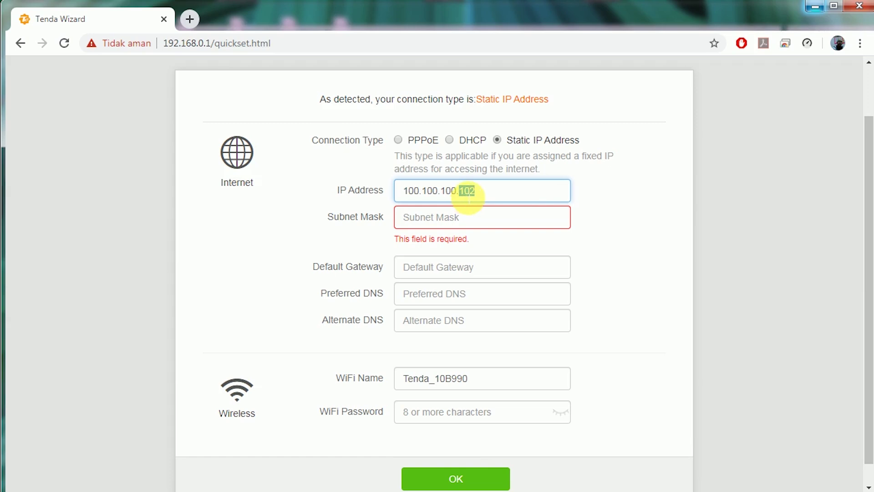
click(513, 228)
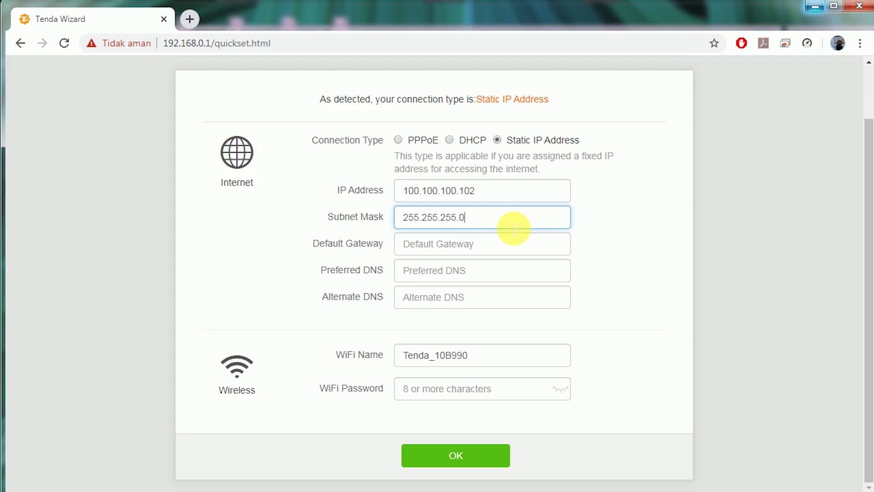
click(529, 247)
- Enter default gateway 100.100.100.1 and preferred DNS 8.8.8.8
drag(495, 199, 355, 189)
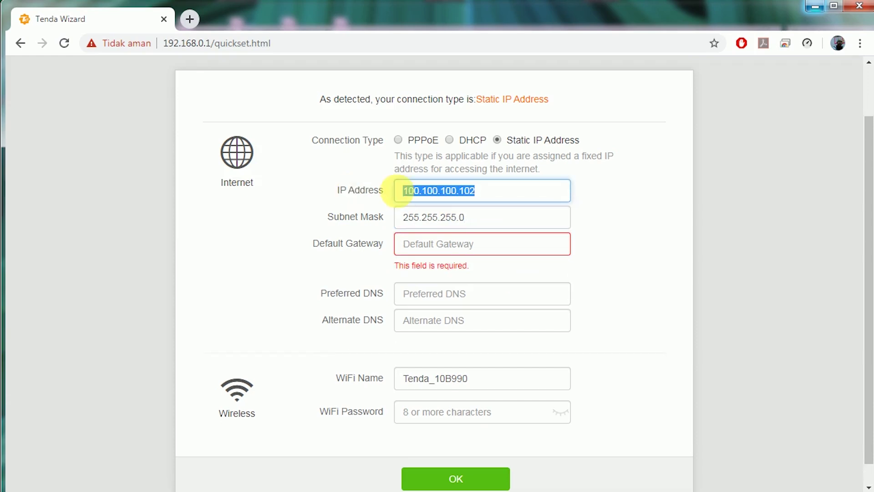
click(483, 191)
click(500, 249)
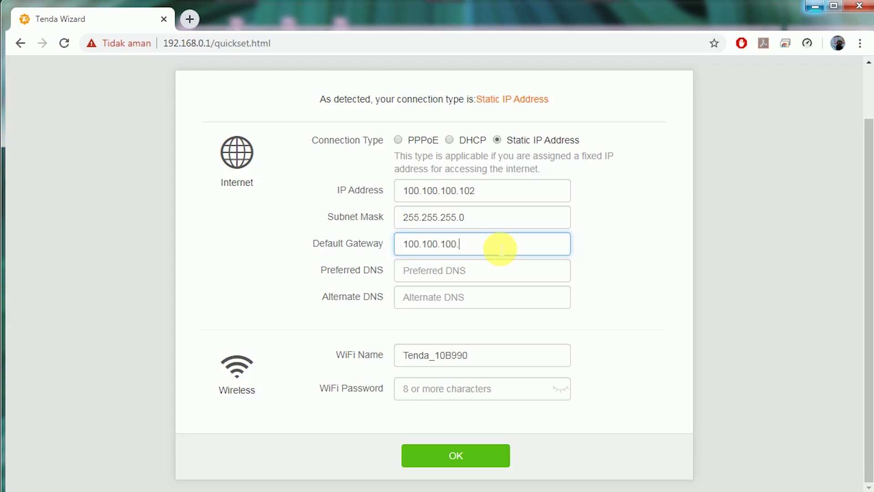
click(549, 279)
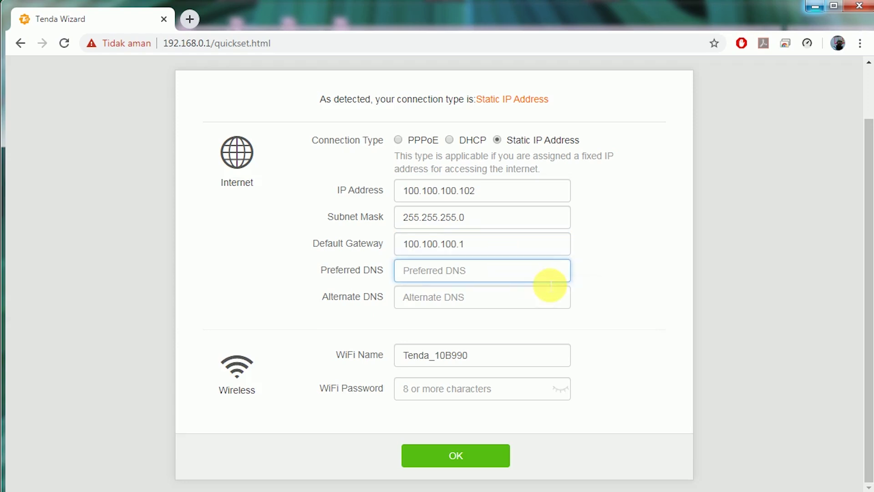
text(8.8.8.8)
click(538, 304)
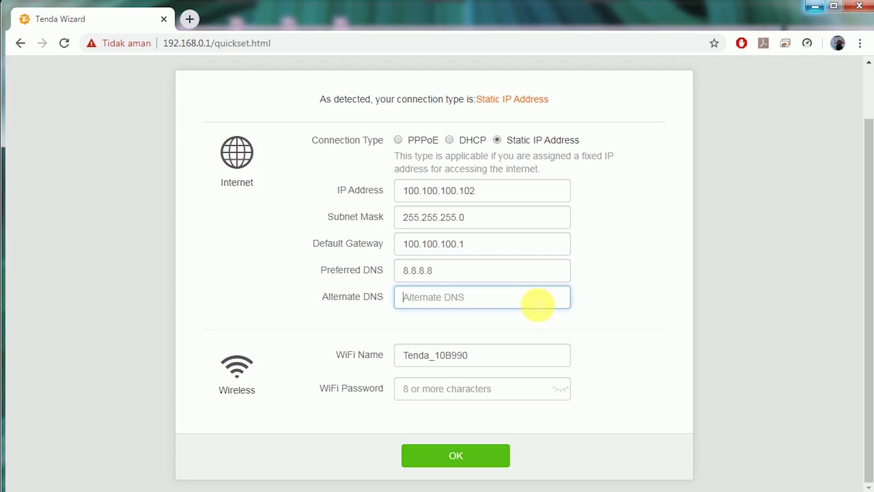
- Finish Preferred DNS 8.8.8.8, keep WiFi name Tenda_10B990, and enter a visible WiFi password
text(100.100.100.1)
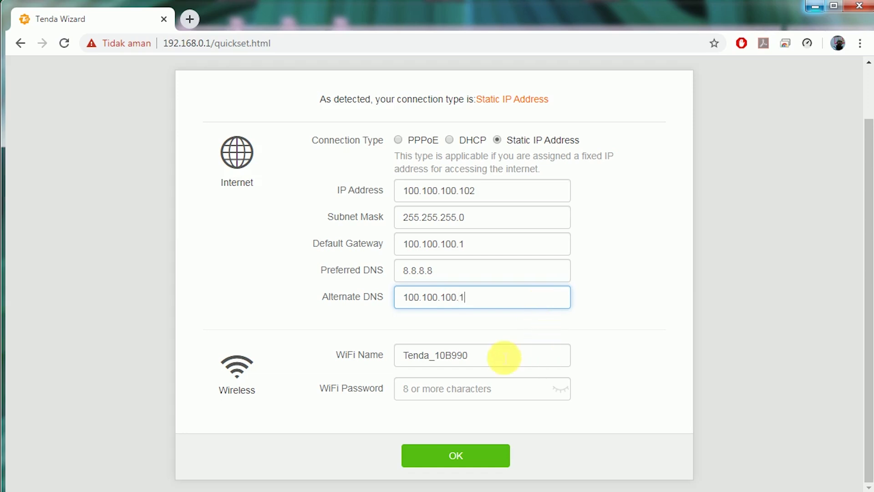
drag(511, 363, 306, 357)
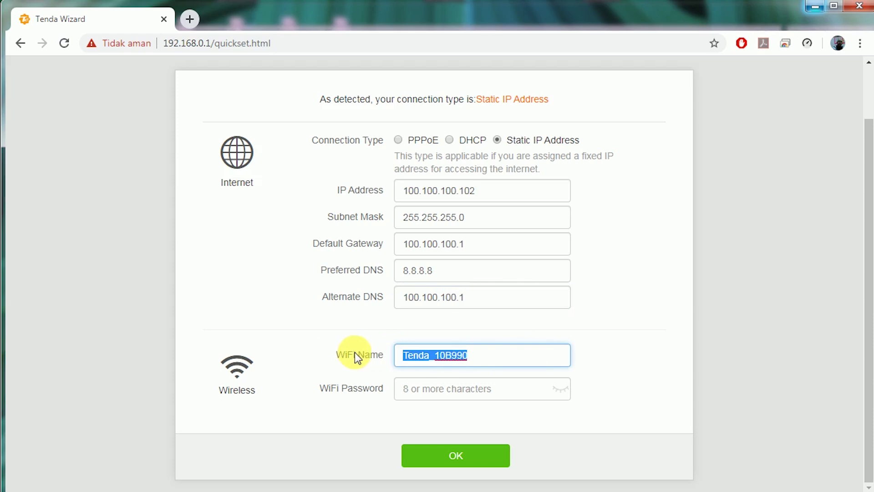
click(490, 364)
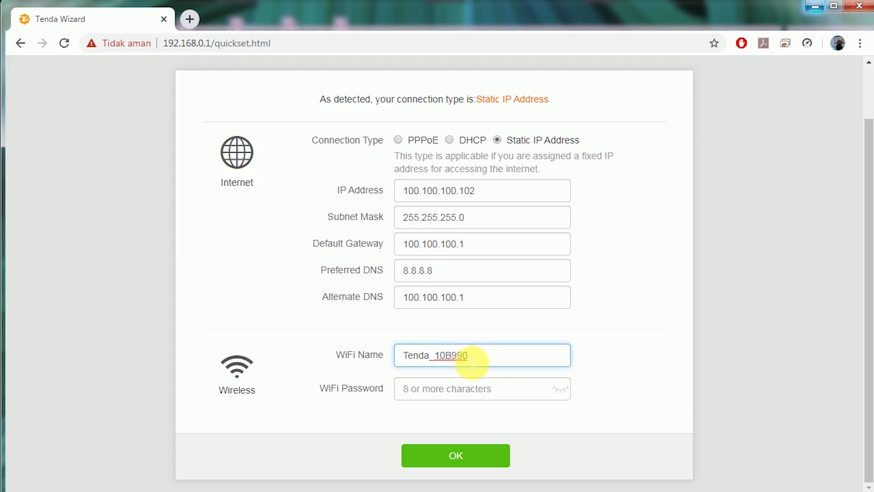
click(469, 392)
click(560, 391)
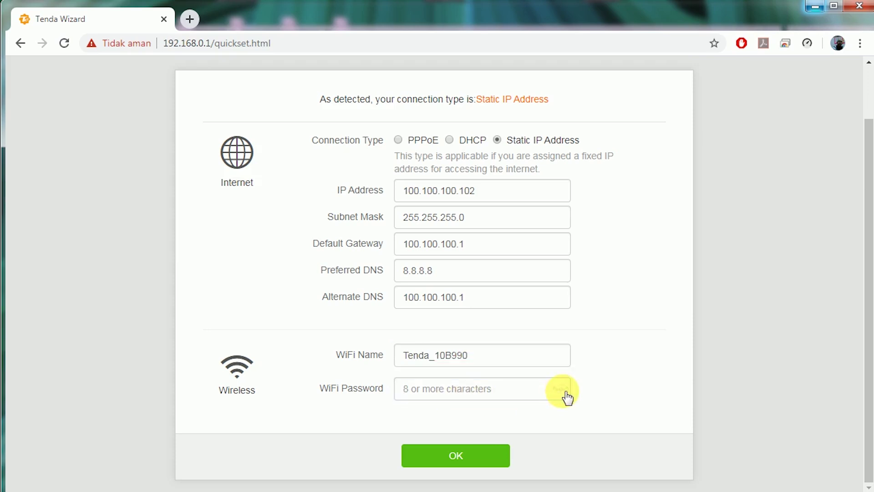
click(488, 398)
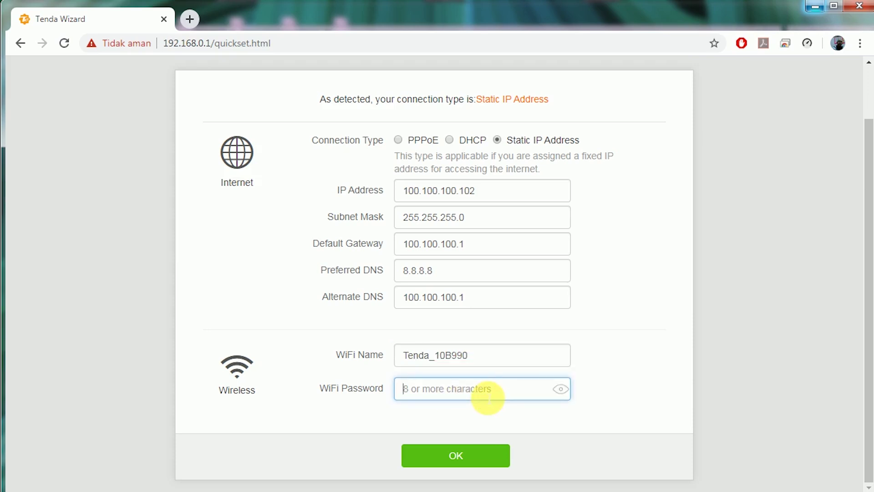
text(12345678)
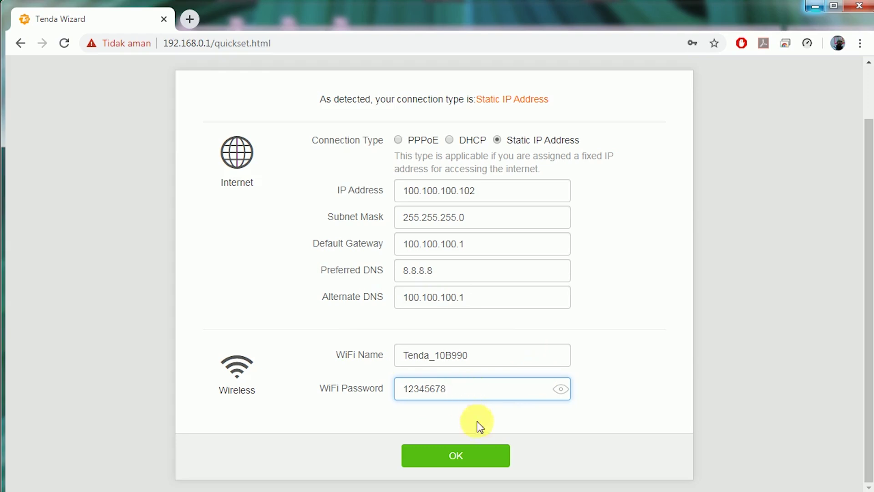
- Apply the quick setup, dismiss Chrome's save-password offer, and scroll to System Information
click(469, 451)
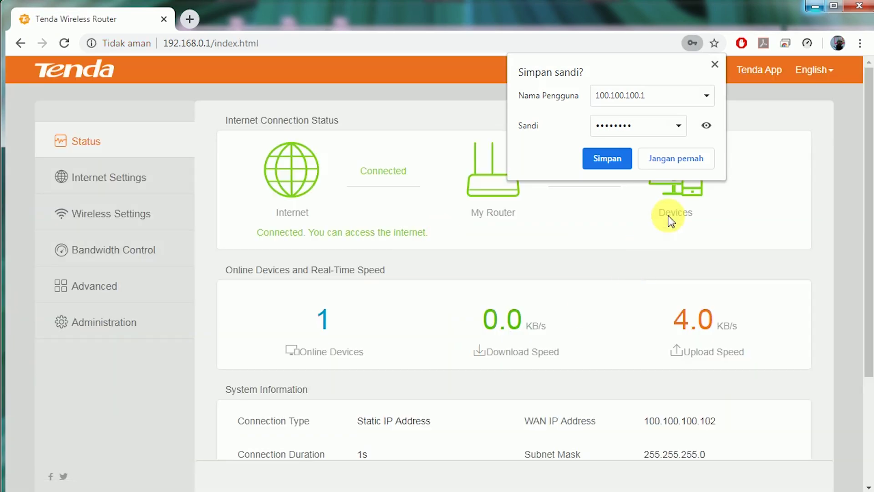
click(715, 64)
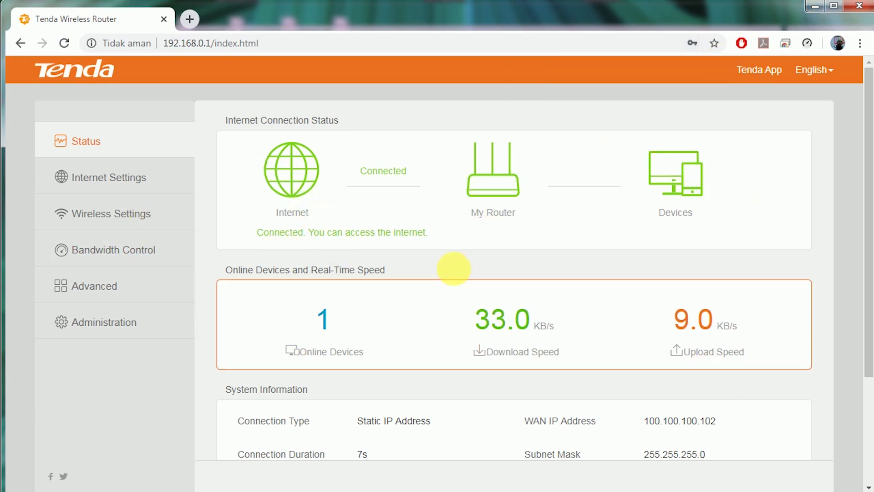
scroll(647, 294, down, 1)
scroll(655, 292, down, 3)
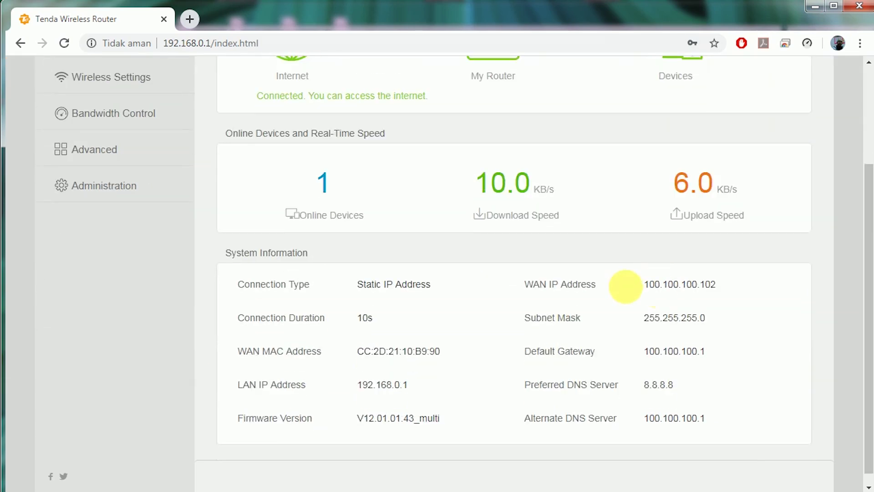
- Check the reported WAN IP, subnet mask, gateway and DNS servers, then return to Network Connections
drag(620, 285, 719, 290)
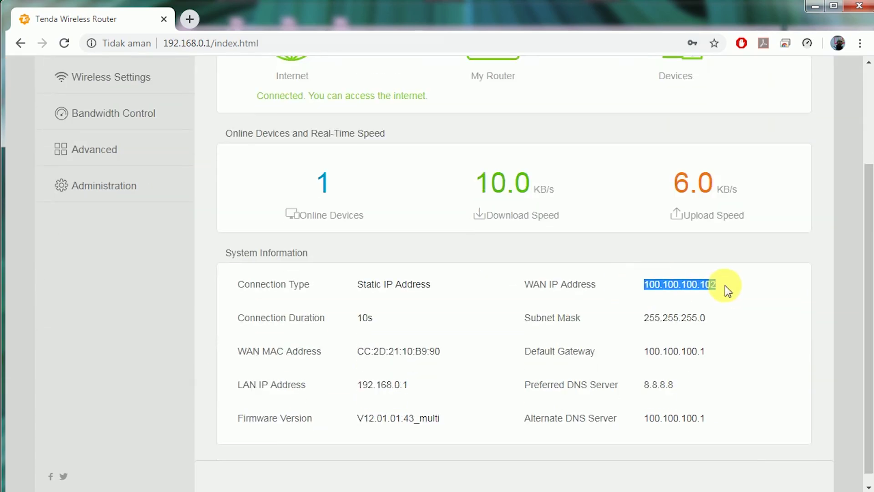
drag(641, 319, 731, 318)
drag(642, 352, 734, 345)
click(637, 390)
drag(636, 391, 695, 392)
drag(643, 419, 731, 422)
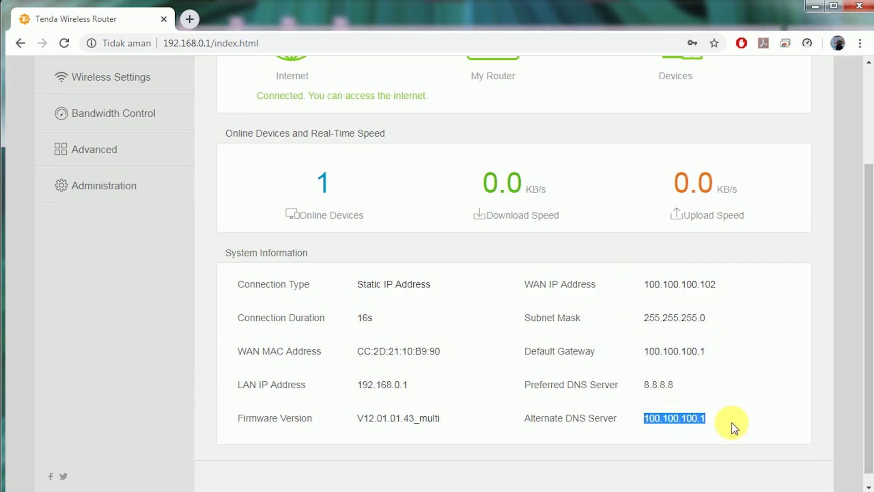
click(439, 363)
scroll(442, 365, down, 1)
scroll(440, 363, up, 3)
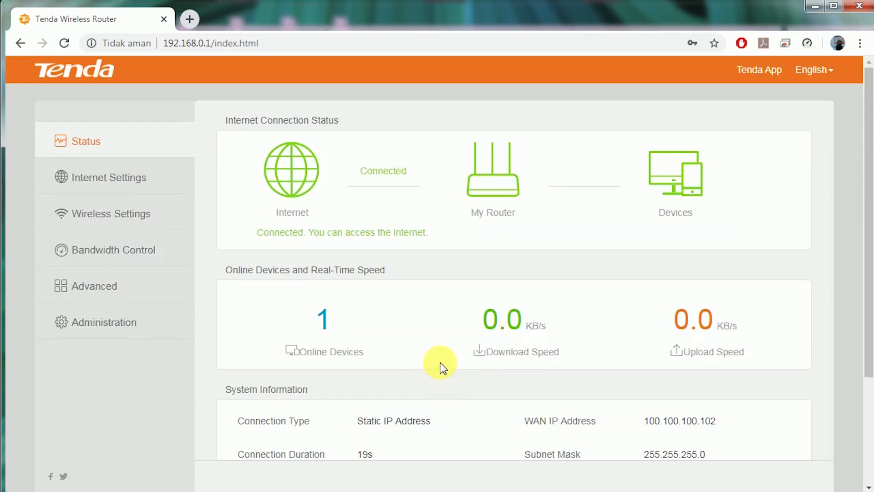
scroll(441, 366, down, 4)
scroll(444, 367, up, 4)
scroll(444, 367, down, 4)
scroll(444, 367, up, 4)
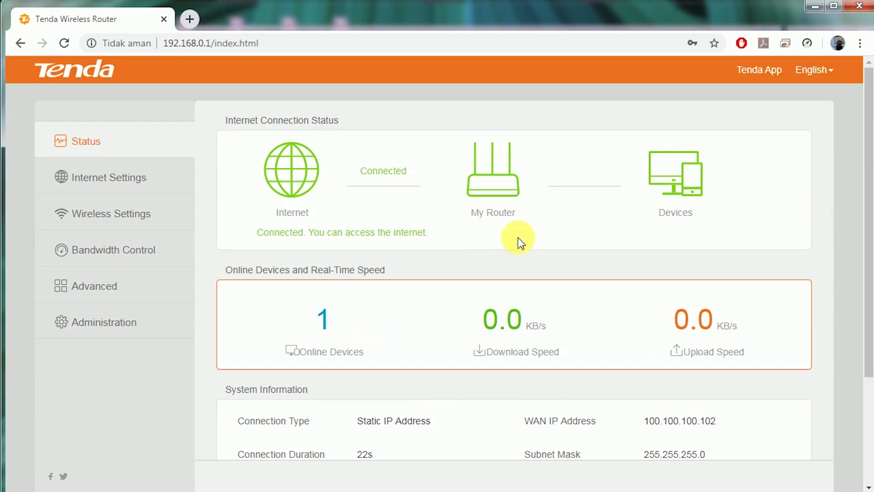
scroll(523, 277, down, 1)
scroll(522, 277, down, 3)
scroll(416, 240, up, 3)
scroll(551, 357, up, 1)
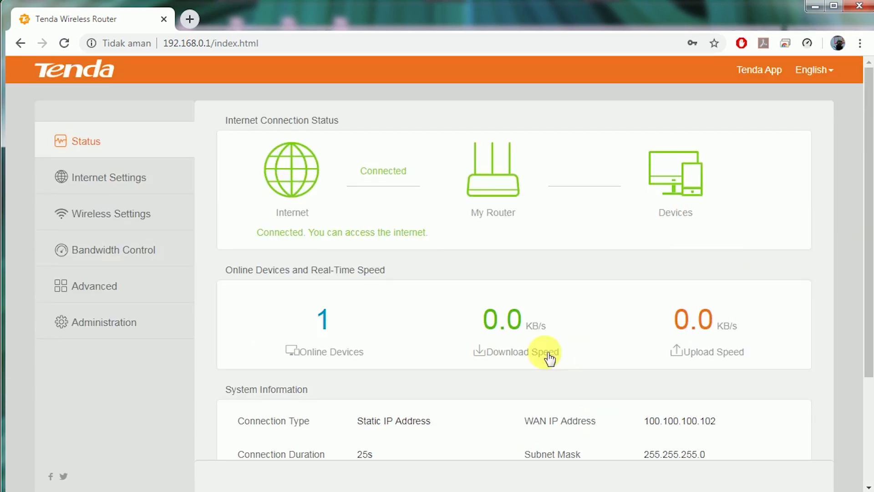
key(alt+Tab)
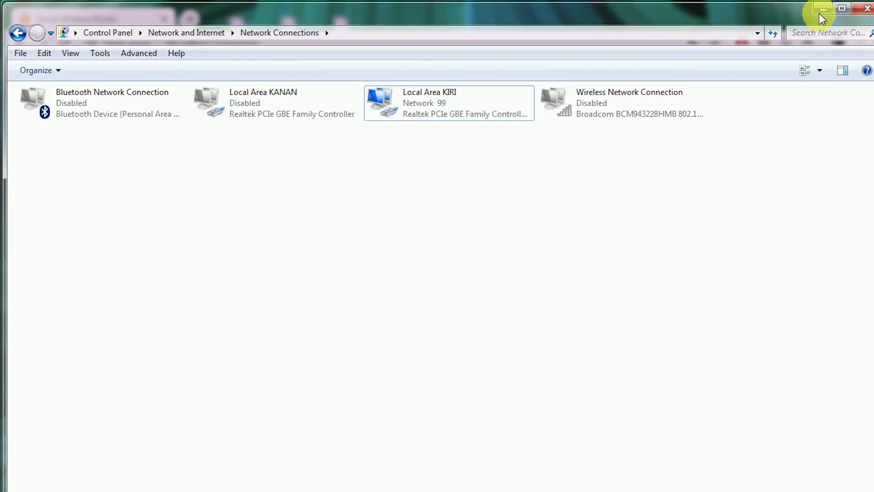
- Minimize Network Connections, refresh WinBox neighbours, and cancel the MAC-address connection
click(823, 10)
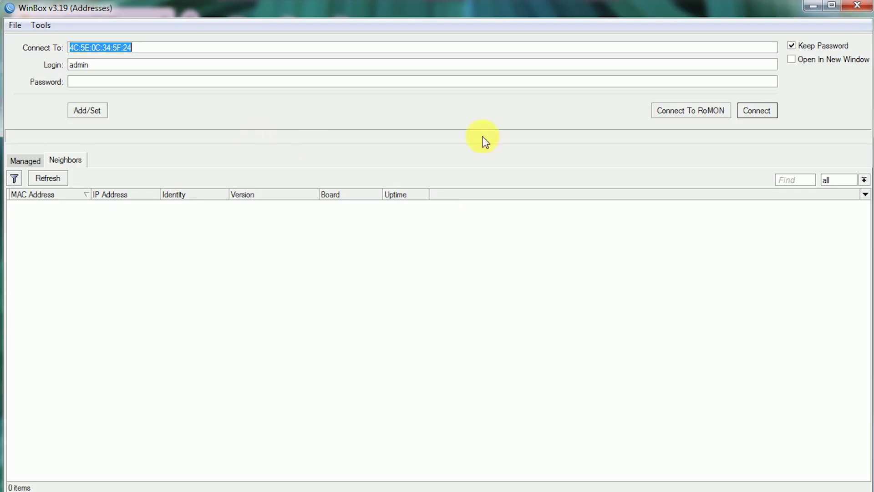
click(50, 178)
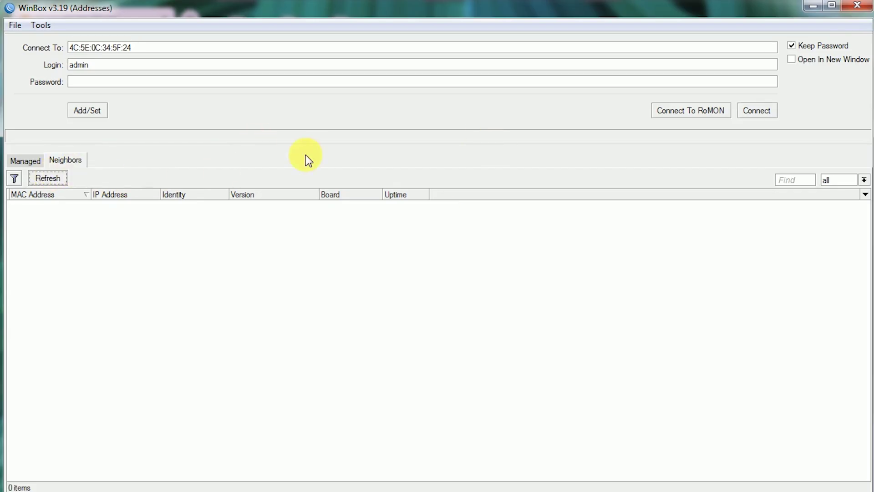
click(756, 111)
click(756, 111)
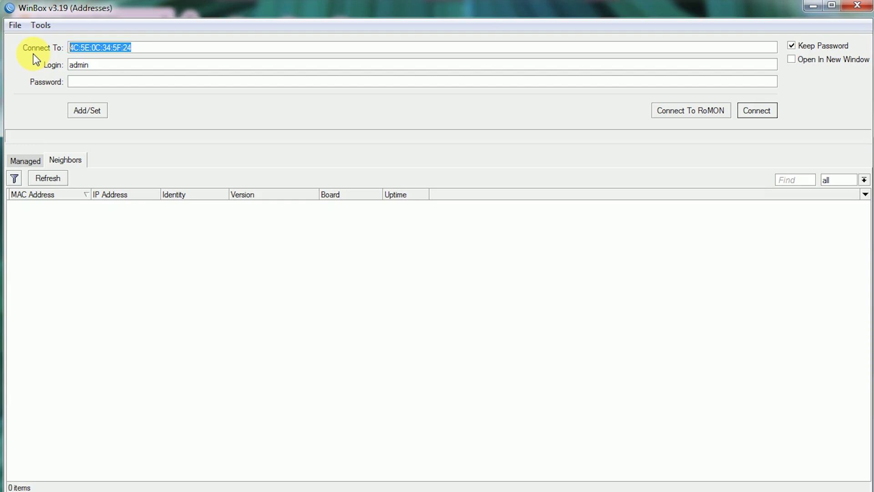
- Connect WinBox to 100.100.100.1 with the admin login and password
text(100.100.100.1)
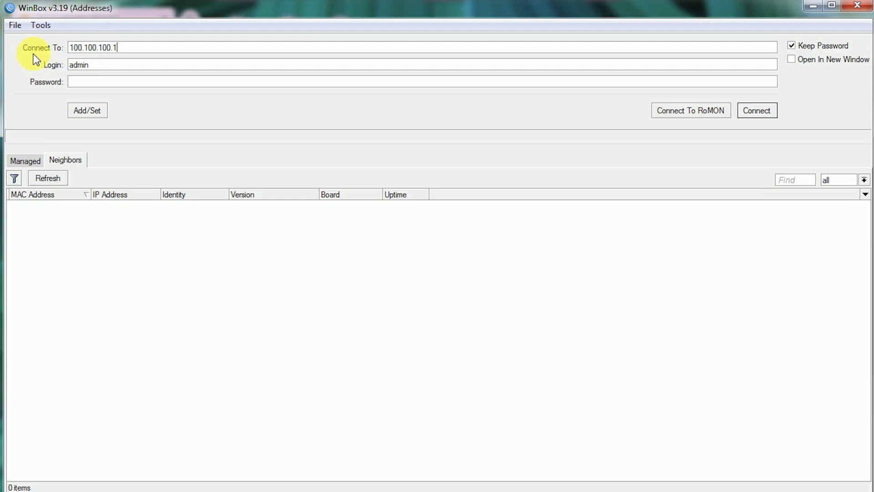
click(111, 70)
double_click(110, 71)
click(94, 82)
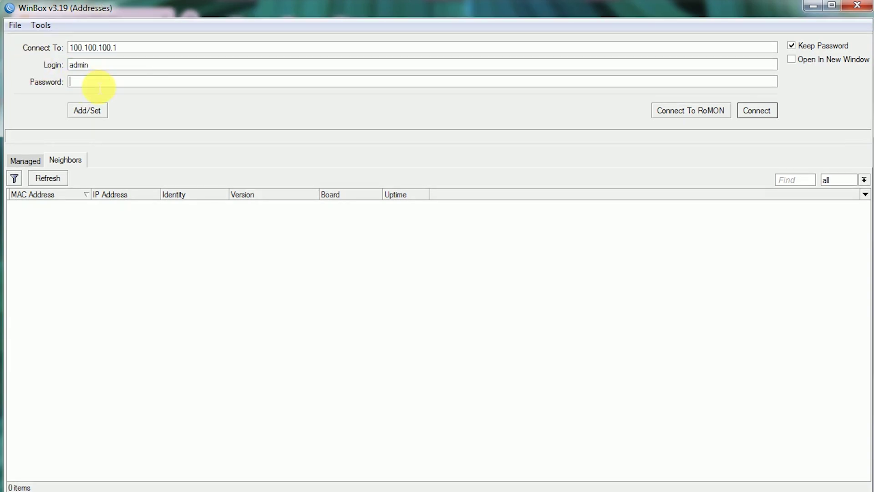
click(757, 111)
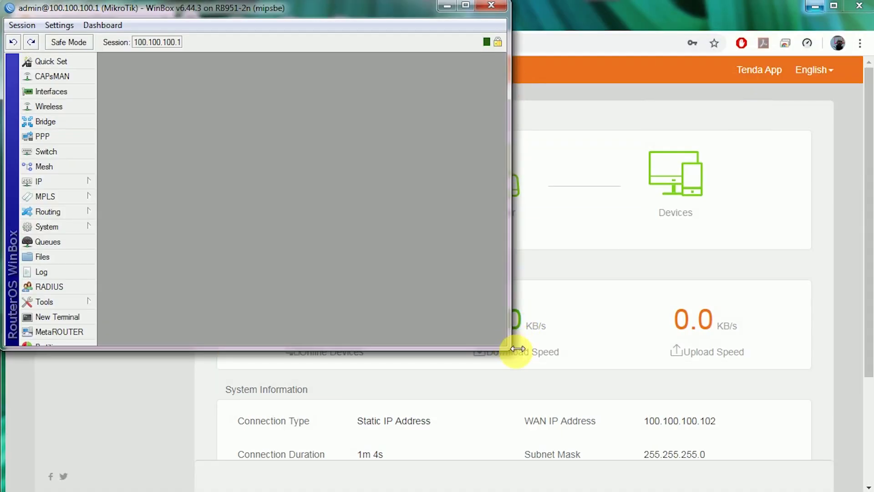
- Enlarge the WinBox session and place the Queue List at the top left
drag(535, 359, 870, 488)
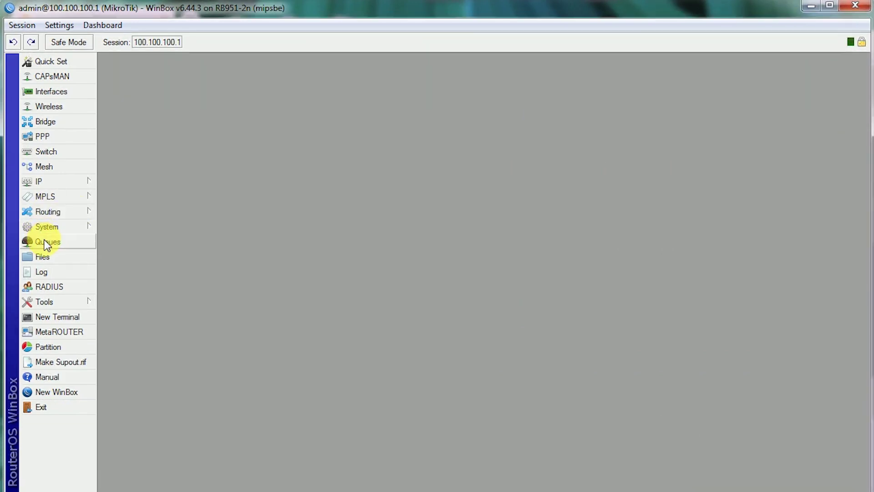
click(55, 241)
drag(373, 166, 206, 63)
drag(183, 111, 285, 116)
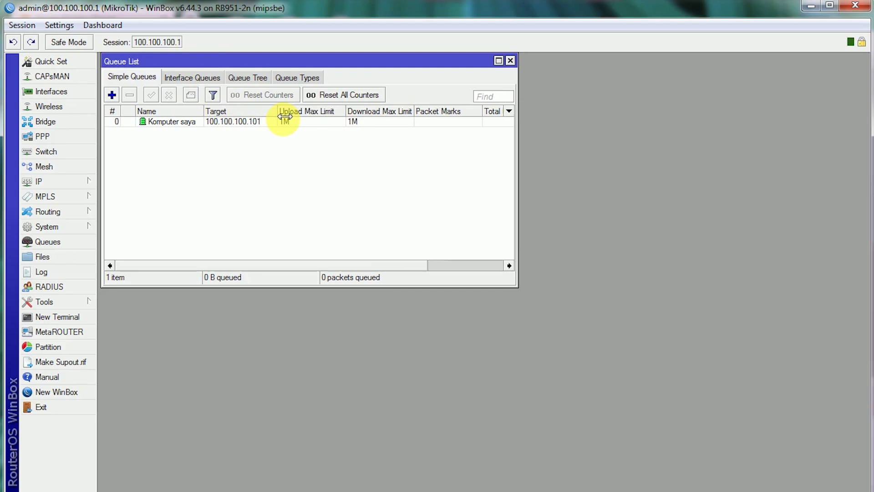
- Open the IP ARP List at the top right and select the 100.100.100.102 entry
click(69, 182)
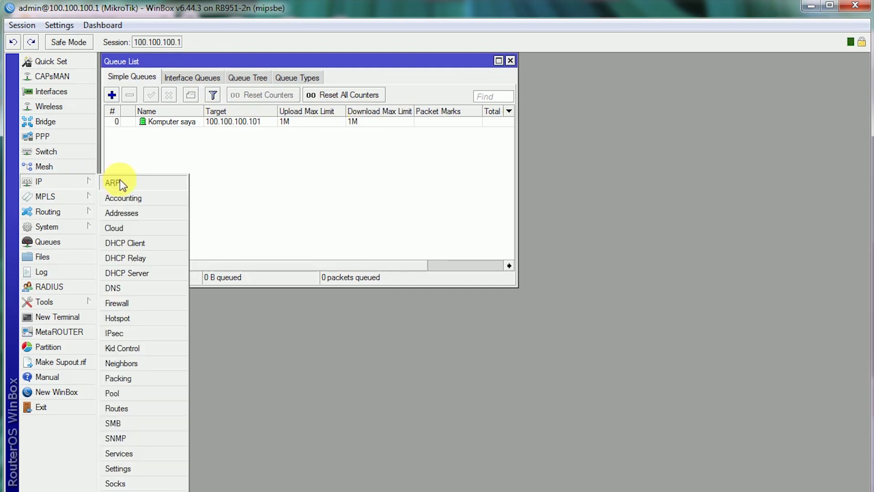
click(120, 181)
drag(485, 172, 718, 61)
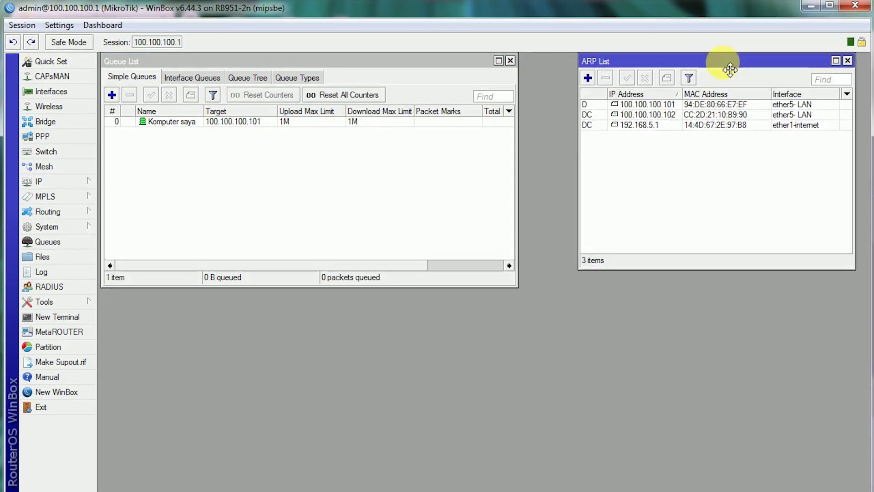
drag(682, 94, 695, 95)
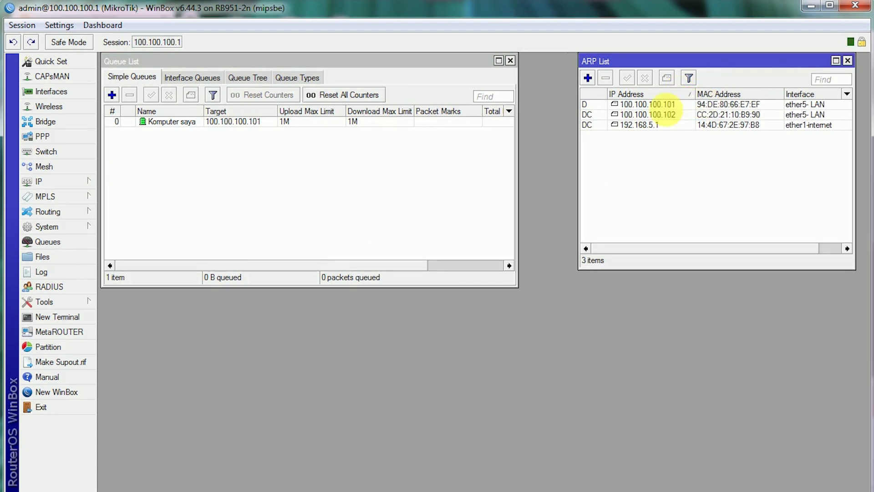
click(657, 105)
click(661, 115)
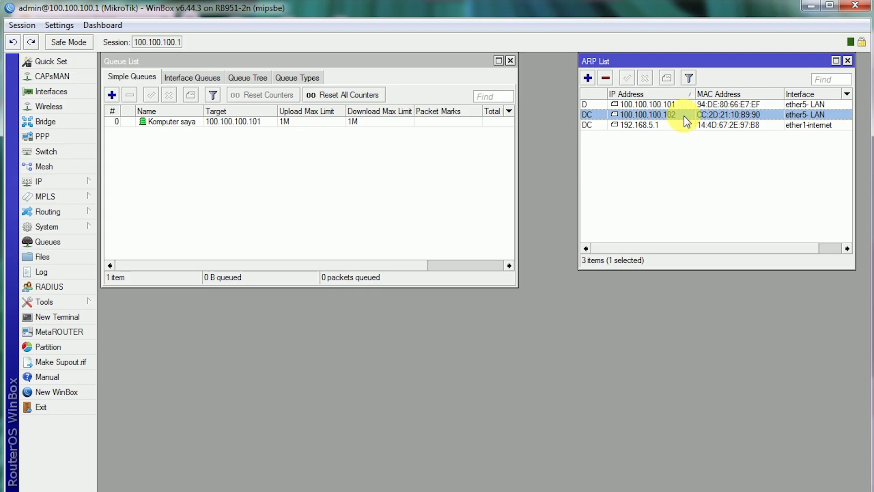
click(130, 77)
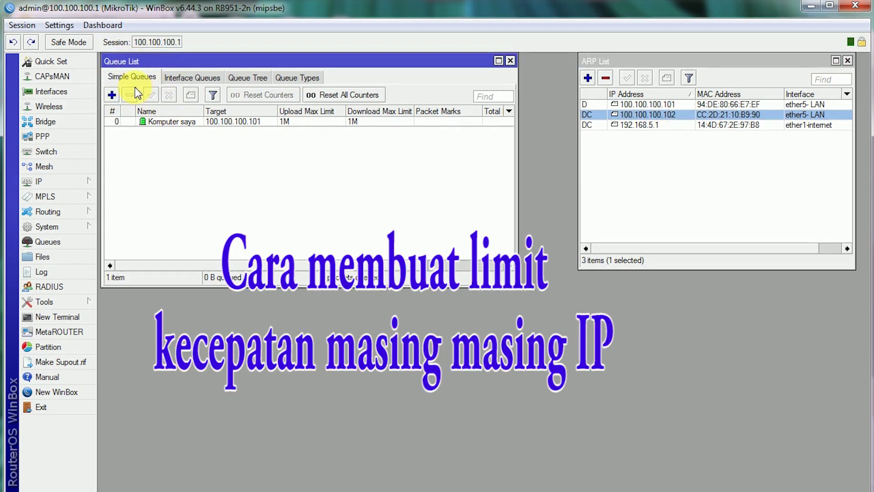
- Create a new simple queue and name it 'router 1'
drag(141, 59, 149, 66)
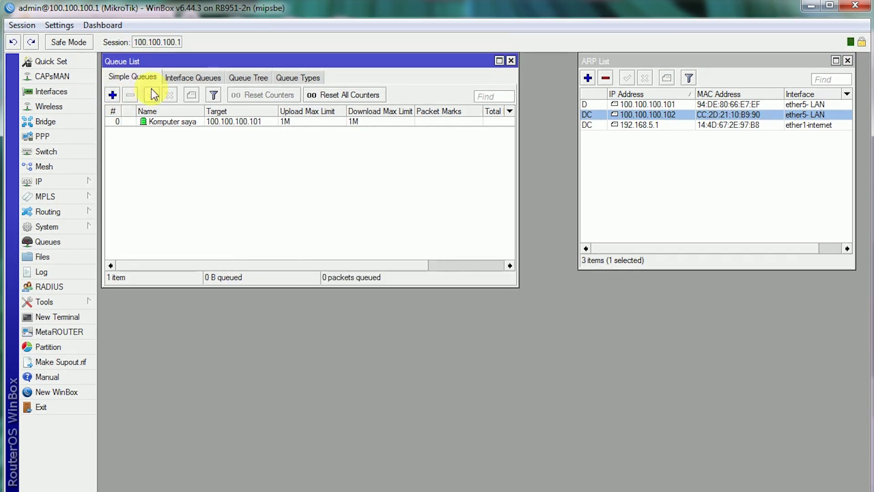
click(113, 95)
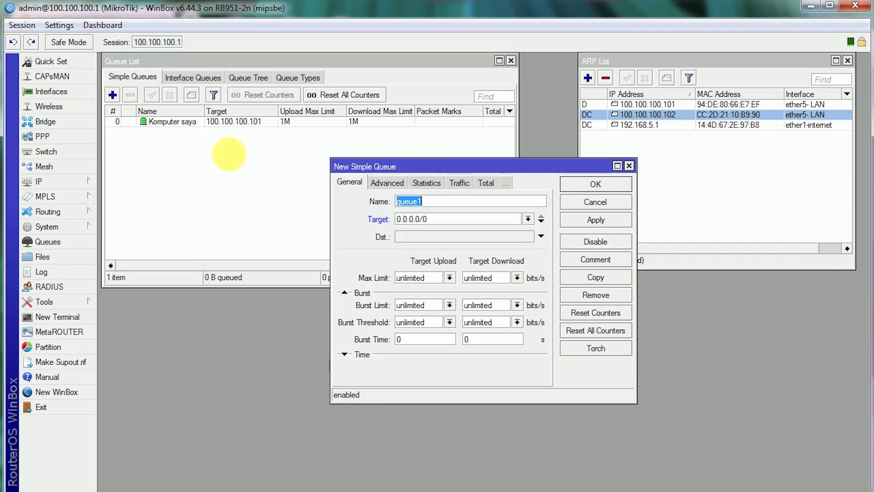
drag(400, 170, 390, 181)
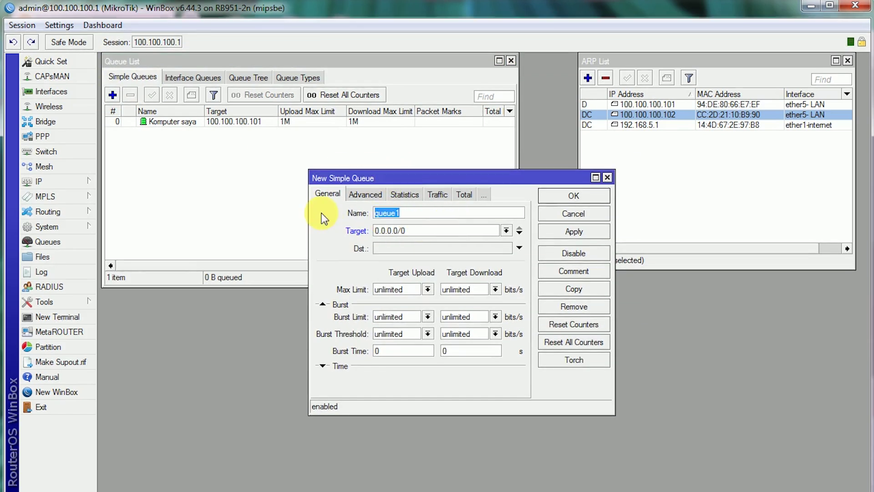
text(WIFI tenda)
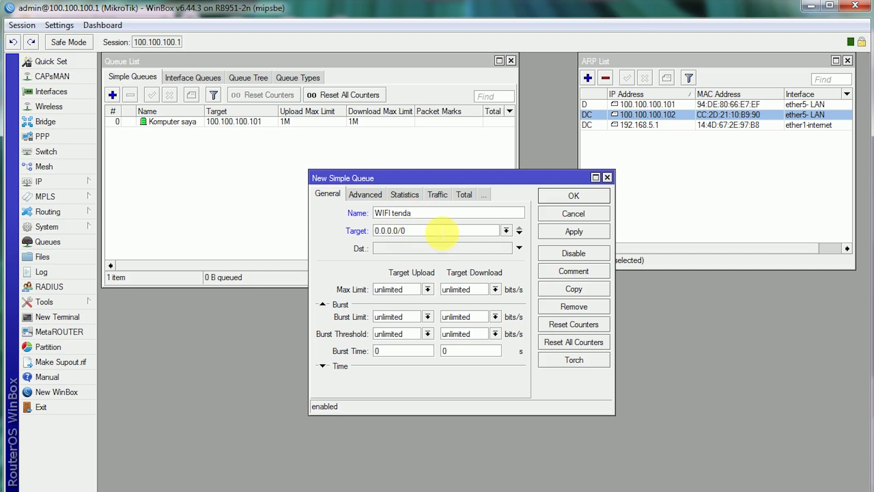
click(429, 232)
drag(430, 233, 311, 218)
drag(431, 214, 291, 203)
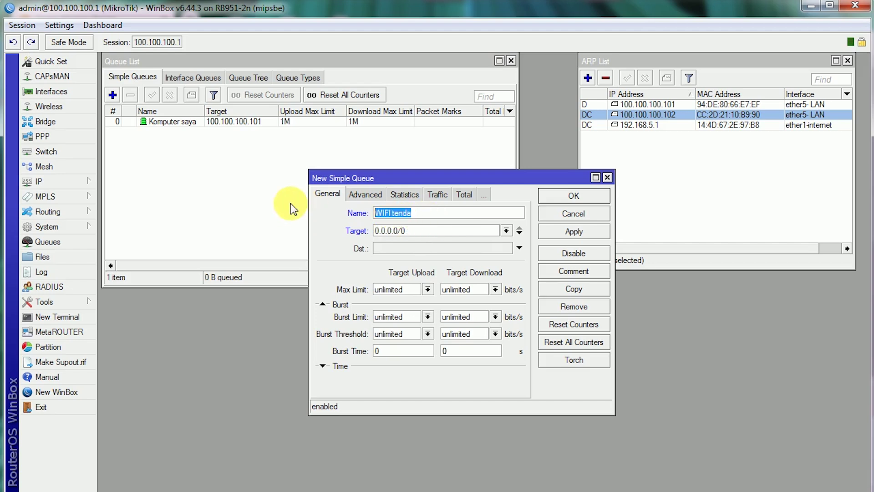
text(router 1)
- Set target 100.100.100.102 and max limit 3M upload / 3M download, then save
drag(417, 231, 266, 234)
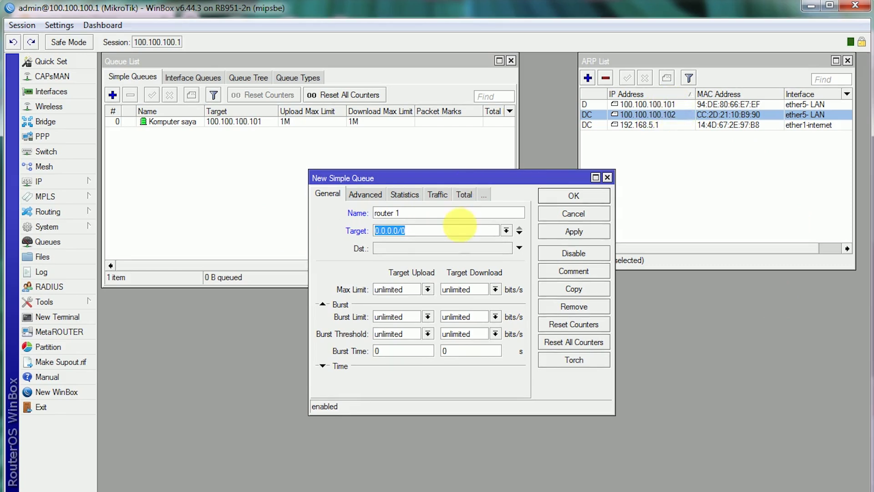
text(10)
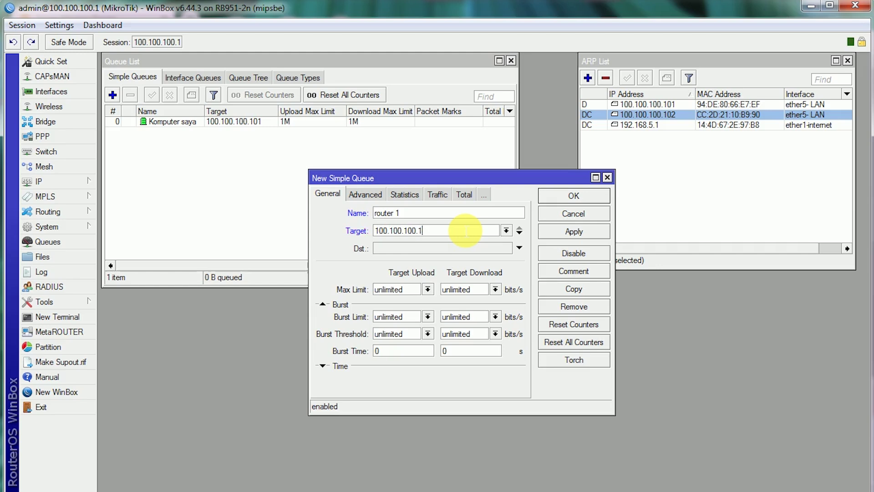
click(428, 289)
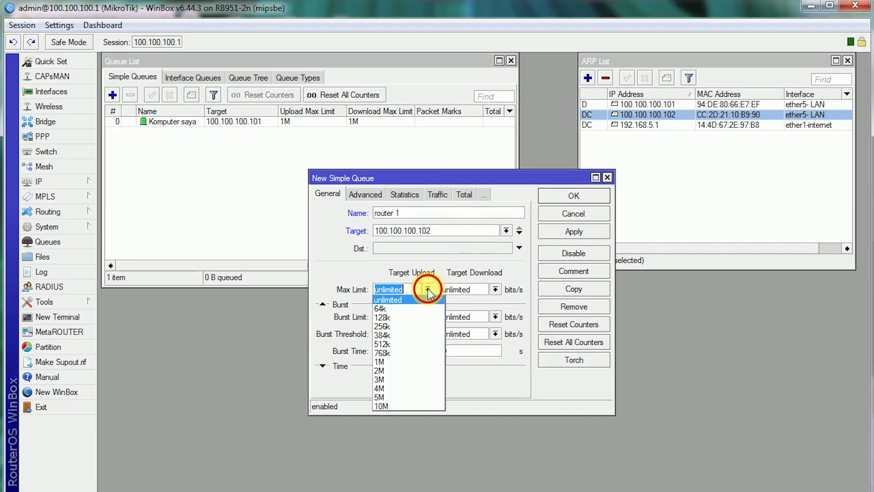
click(400, 370)
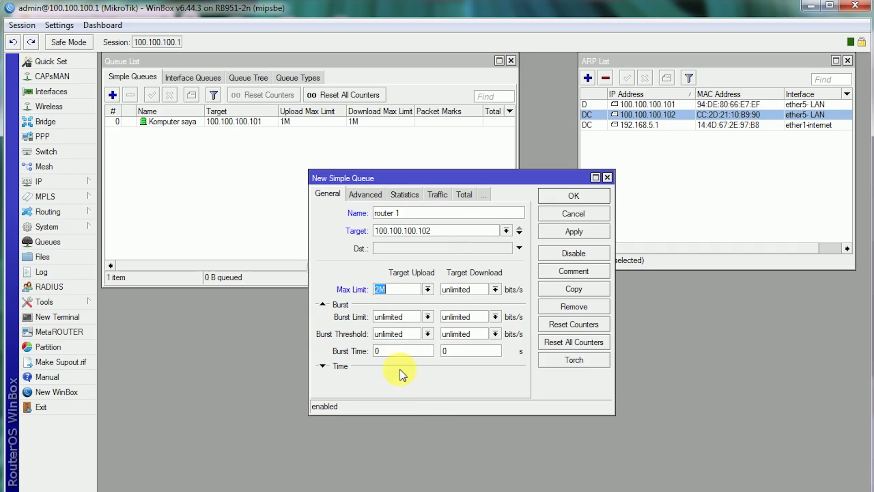
click(496, 290)
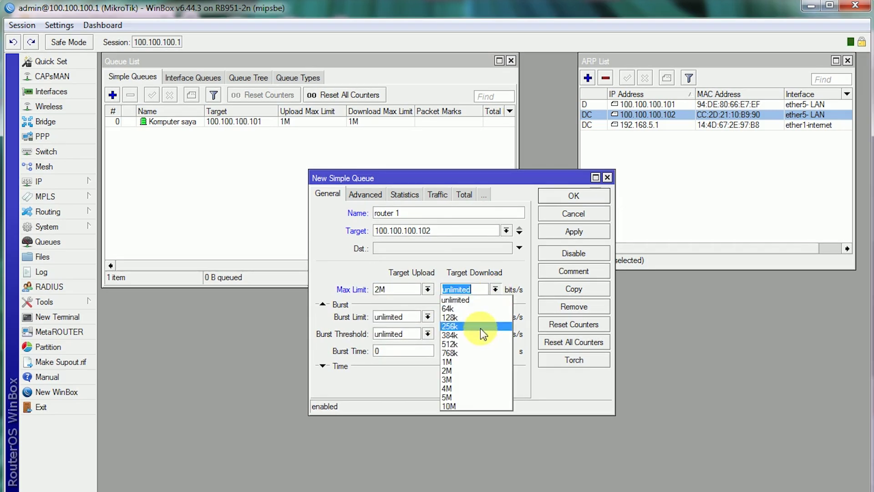
click(472, 369)
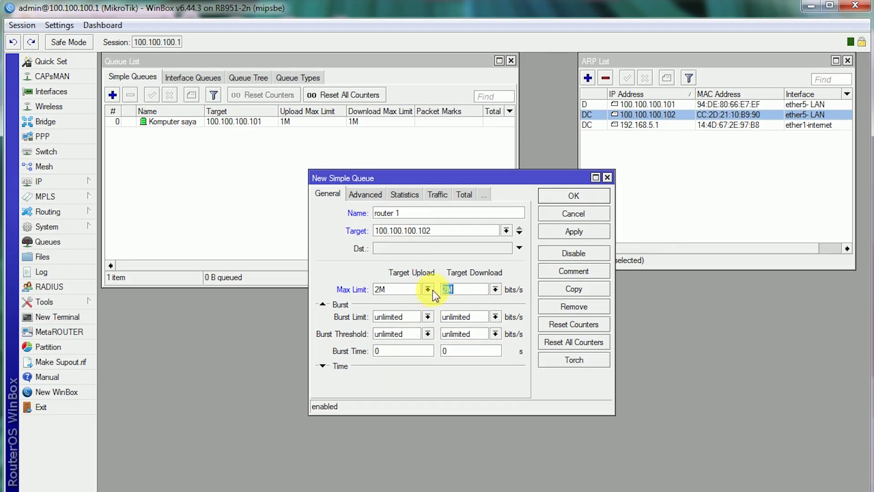
click(428, 289)
click(406, 379)
click(495, 291)
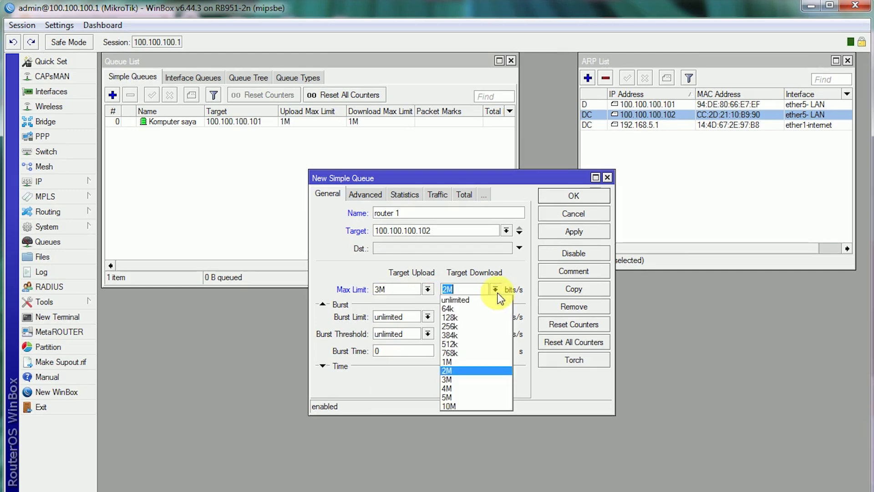
click(477, 381)
click(573, 195)
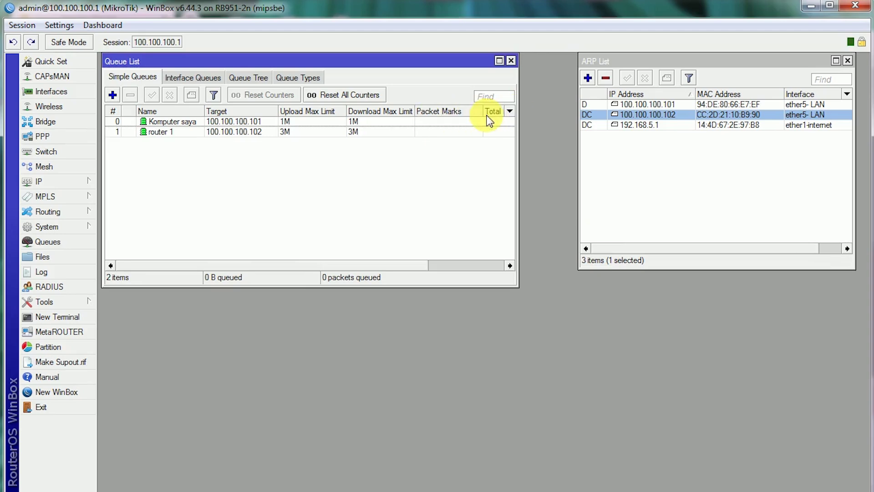
- Add Total Downloaded Bytes and Total Uploaded Bytes columns to the widened Queue List
drag(522, 132, 604, 119)
click(588, 110)
mouse_move(670, 177)
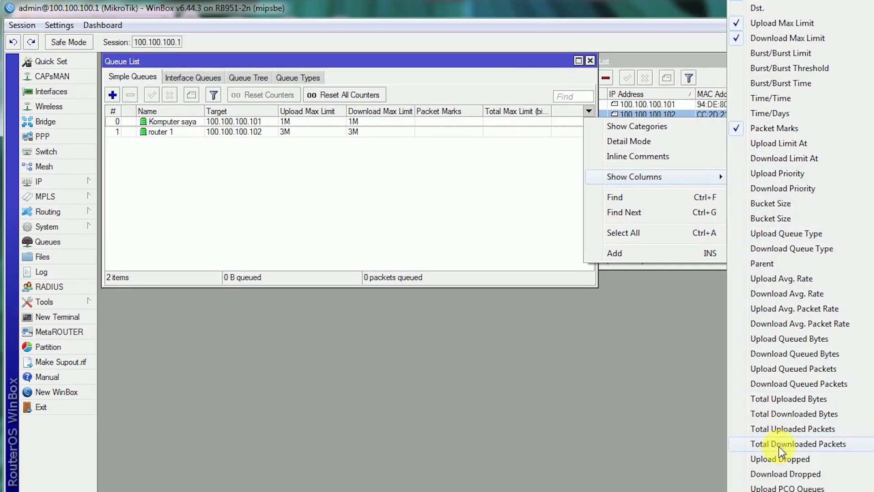
click(776, 414)
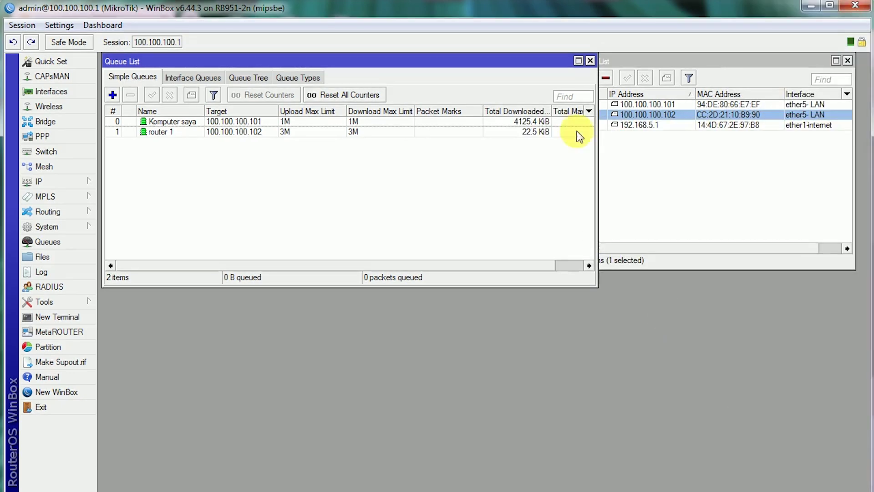
click(589, 111)
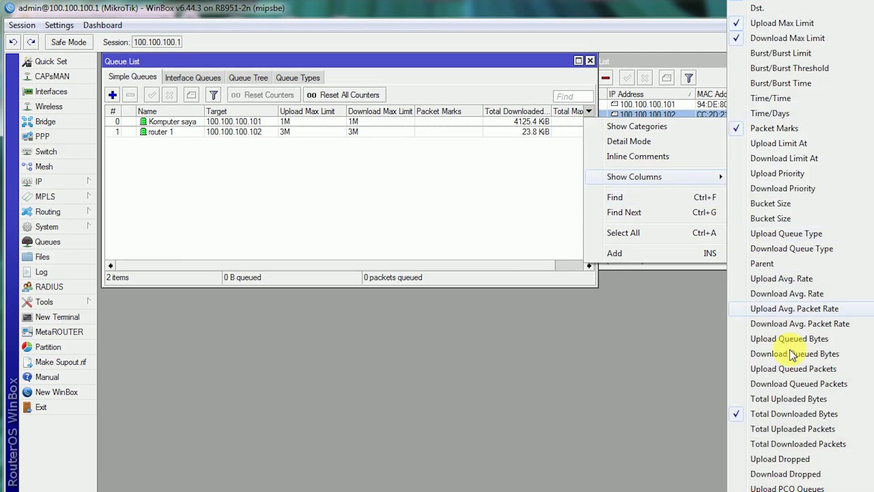
click(782, 398)
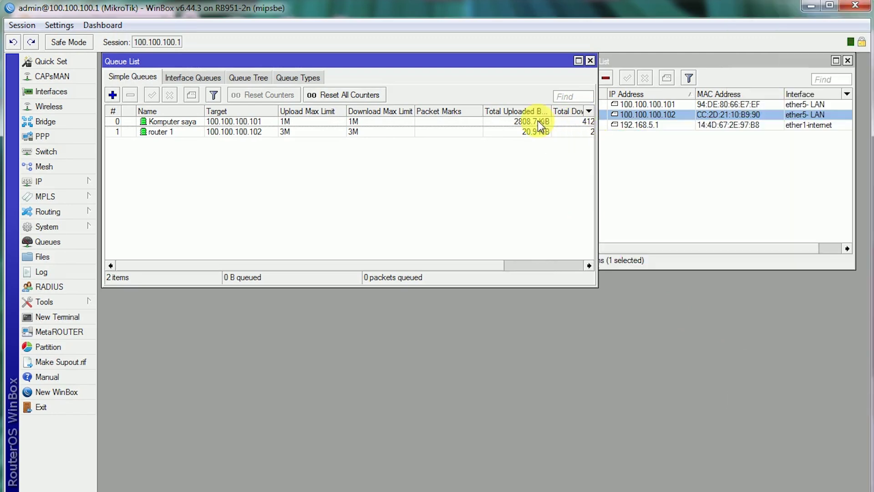
drag(483, 111, 381, 111)
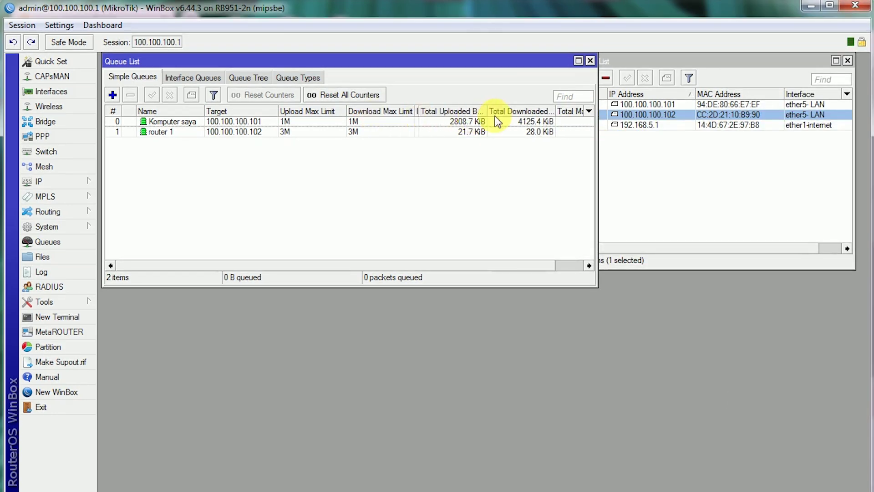
- Add the Upload rate column and narrow the Download Max Limit column
drag(598, 133, 610, 132)
click(599, 111)
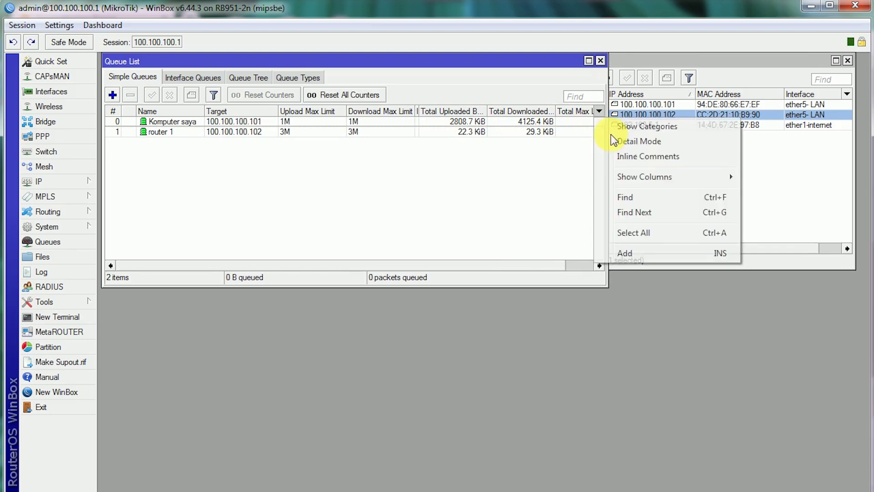
mouse_move(728, 178)
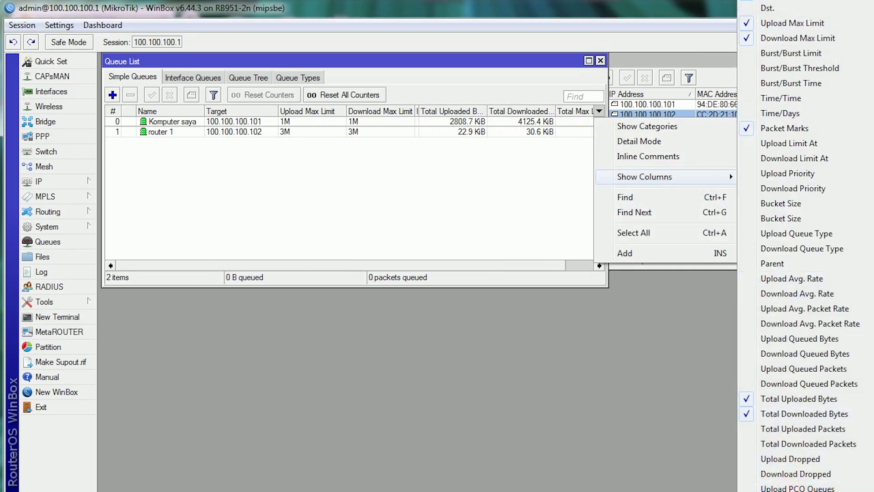
click(796, 278)
click(599, 111)
mouse_move(672, 178)
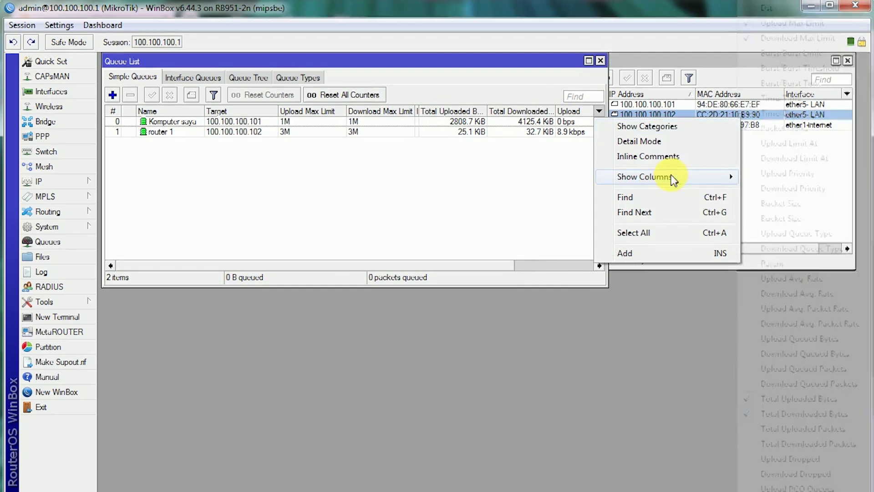
click(598, 324)
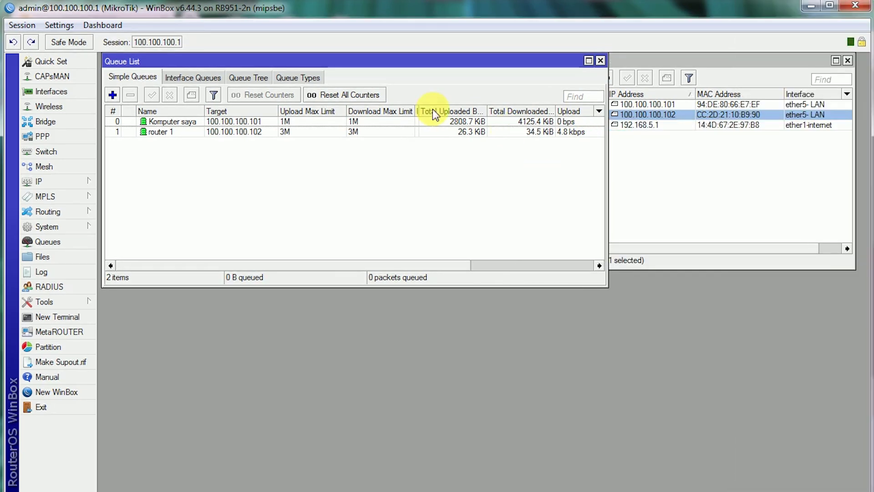
drag(416, 111, 377, 111)
drag(584, 111, 567, 111)
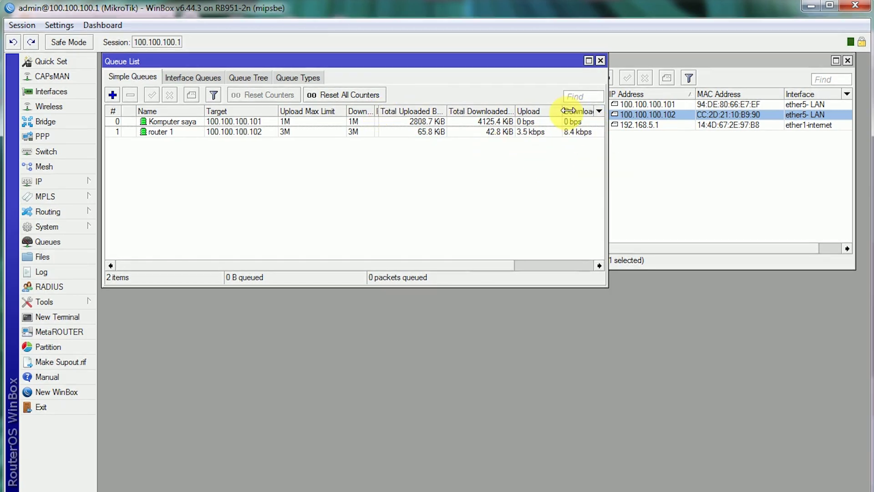
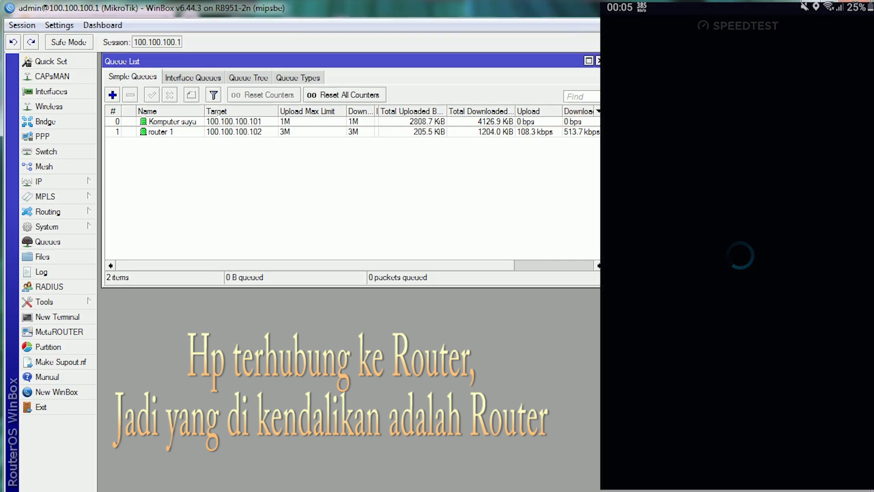
- Select the router 1 queue, widen the Queue List, and start the phone's speed test
click(181, 132)
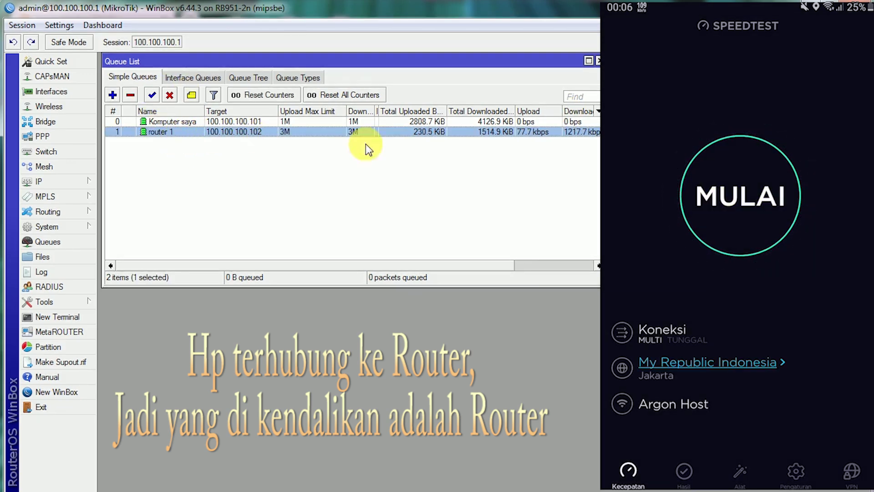
drag(607, 182, 655, 183)
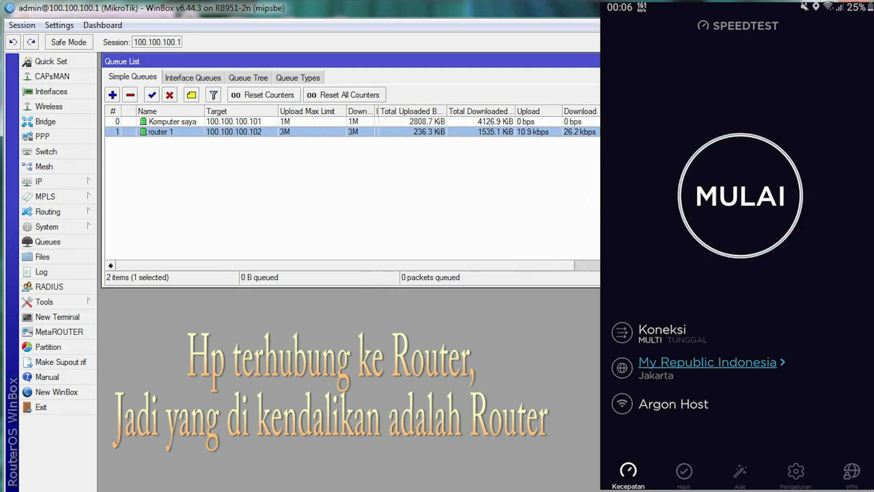
click(740, 196)
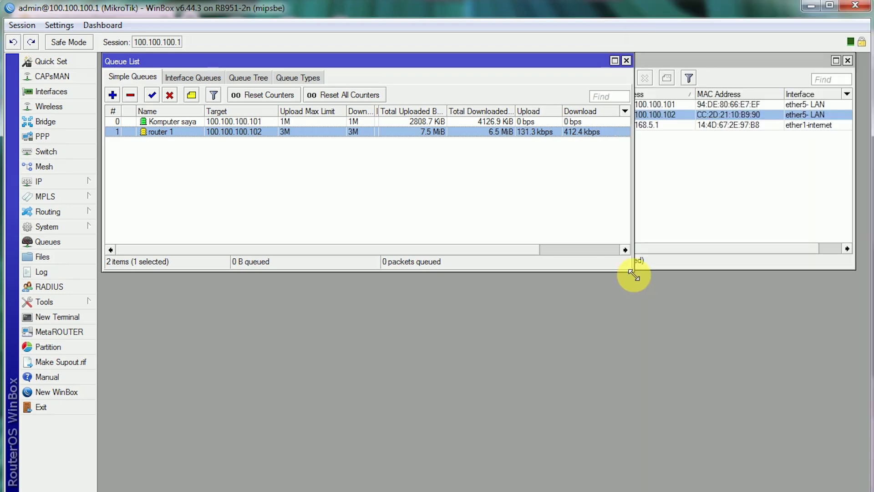
- Widen Upload rate, narrow Total Downloaded and the Queue List, then move and narrow the ARP List
drag(561, 112, 566, 112)
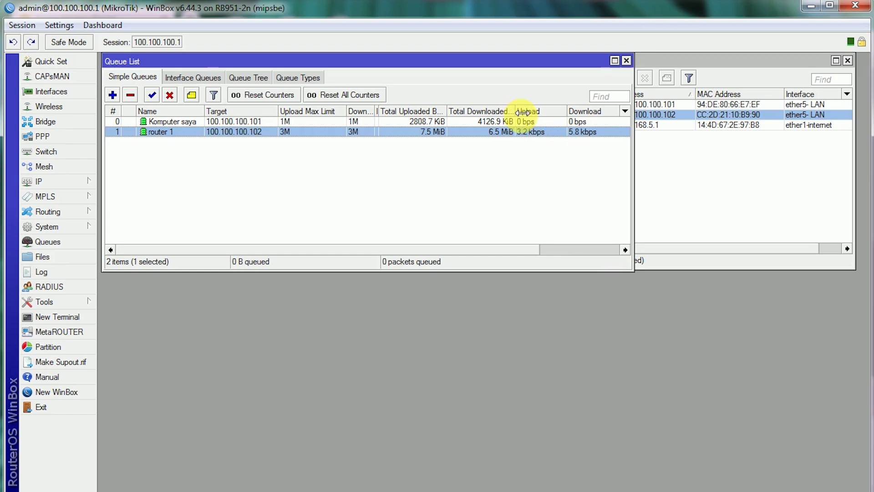
drag(515, 112, 513, 112)
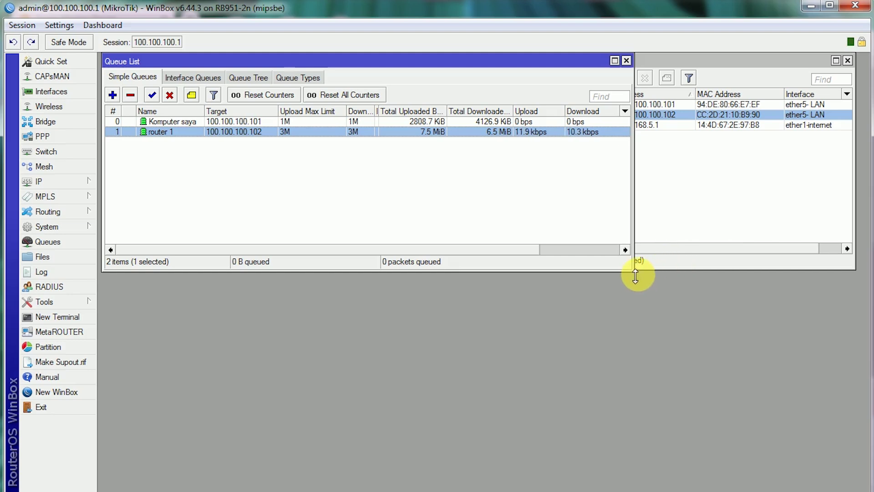
mouse_move(637, 259)
mouse_down()
mouse_move(620, 273)
mouse_move(634, 273)
mouse_up()
drag(704, 59, 725, 67)
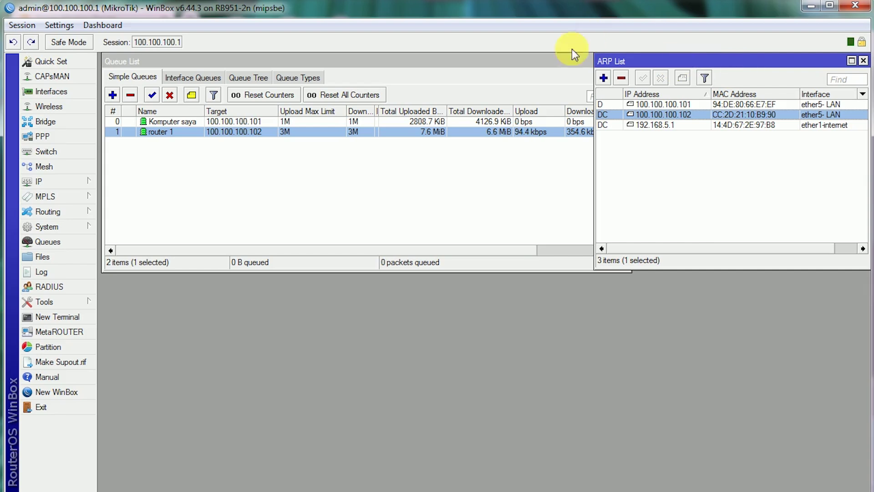
drag(594, 62, 617, 64)
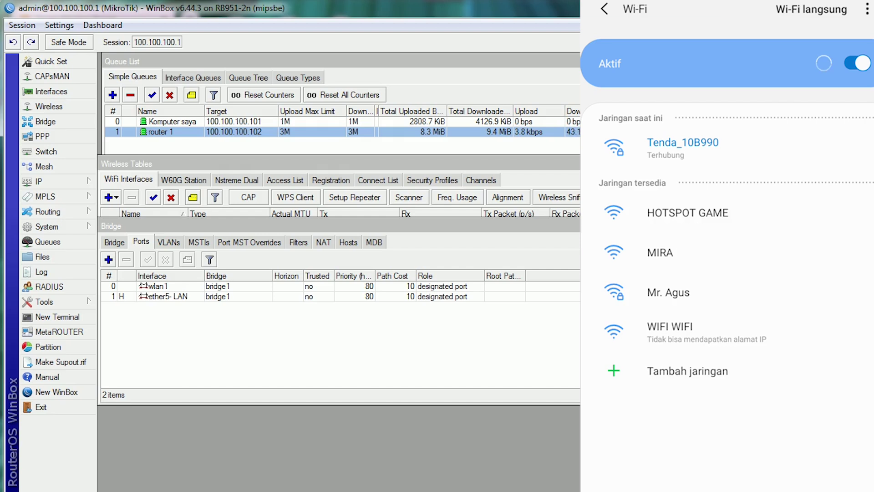
- Give the phone's WIFI WIFI network a static IP of 100.100.100.103
click(729, 332)
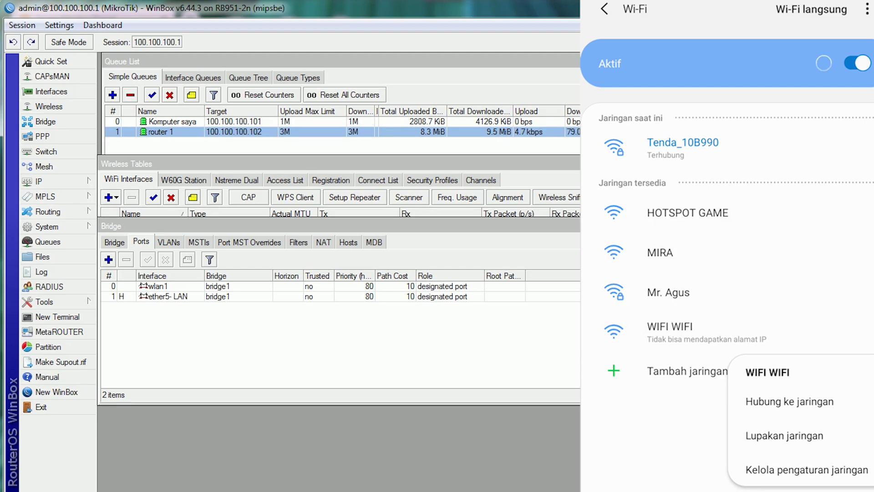
click(806, 469)
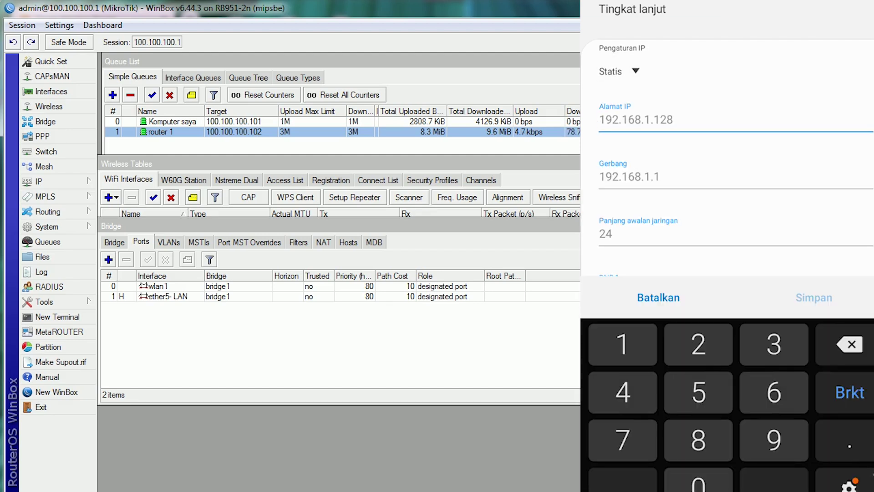
text(100.1)
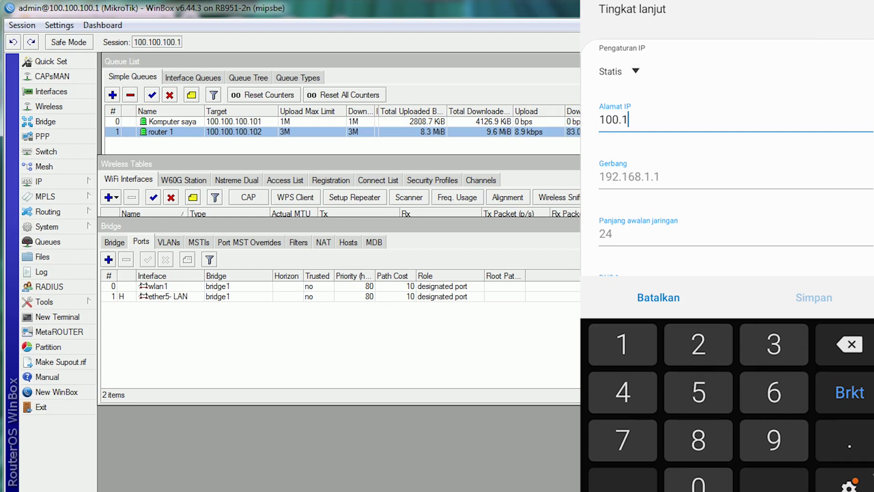
text(00.100)
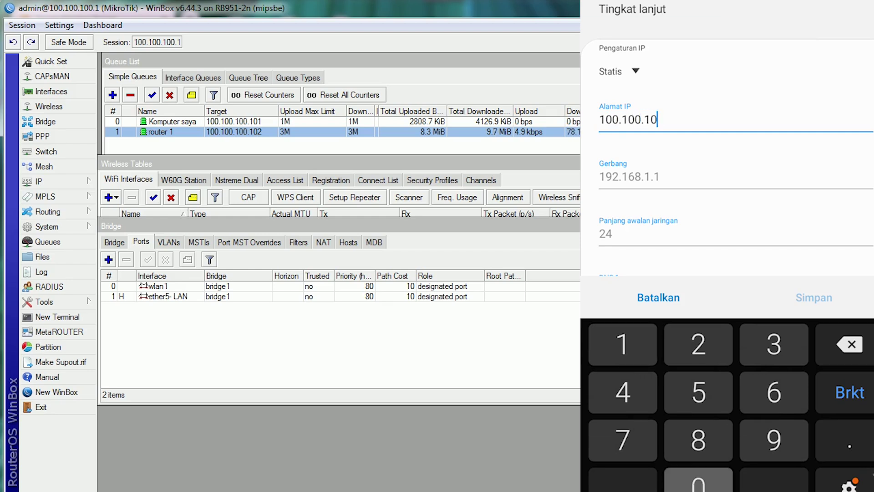
text(.)
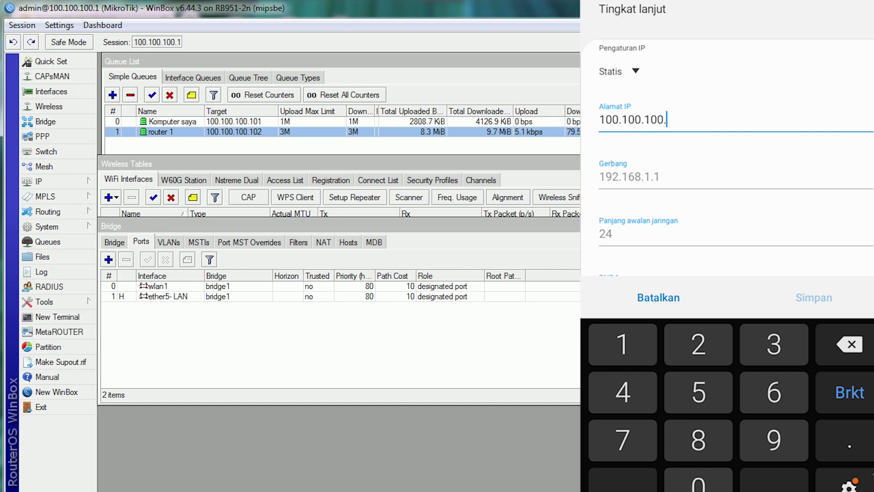
text(1)
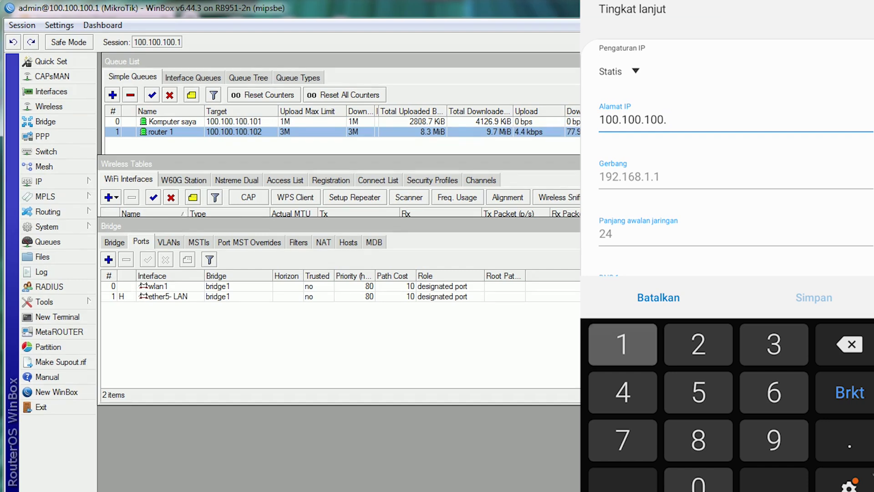
text(03)
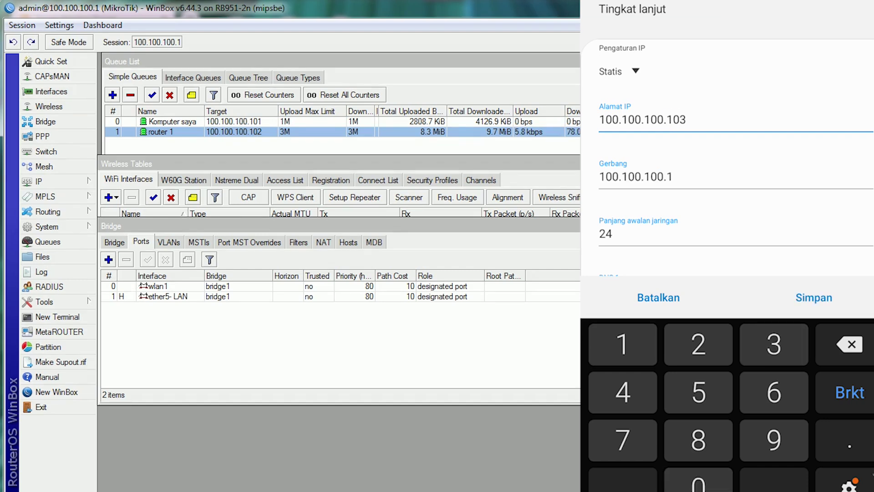
scroll(728, 182, down, 2)
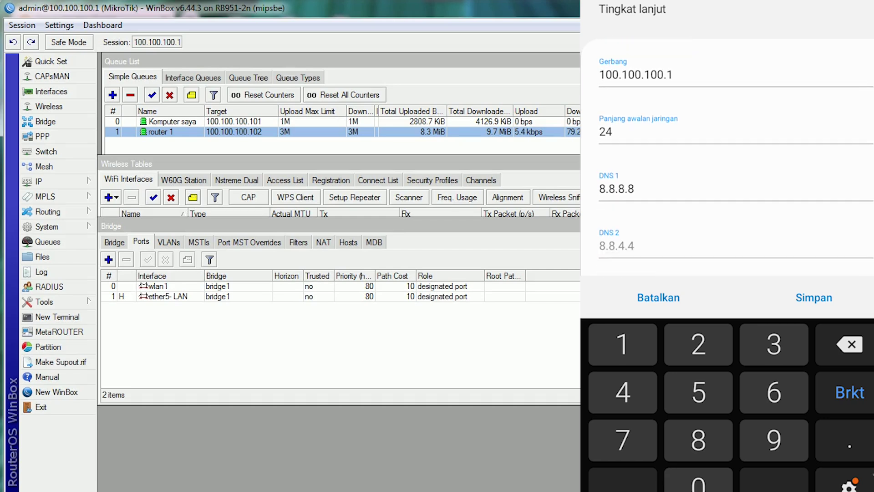
click(814, 298)
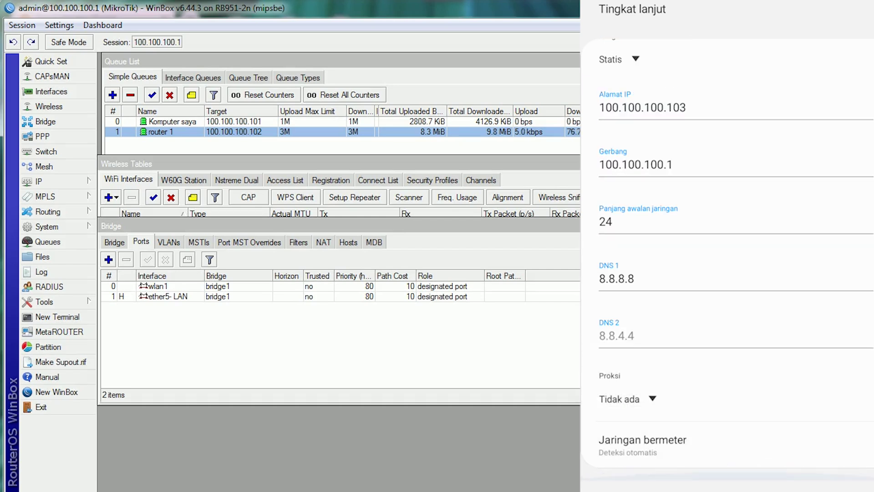
- Set DNS 2 to 100.100.100.1, save, and connect the phone to WIFI WIFI
click(617, 336)
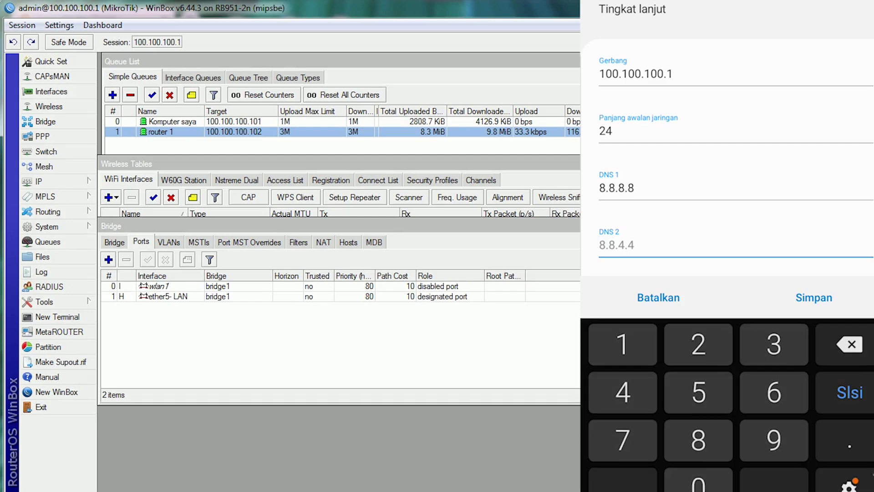
text(10)
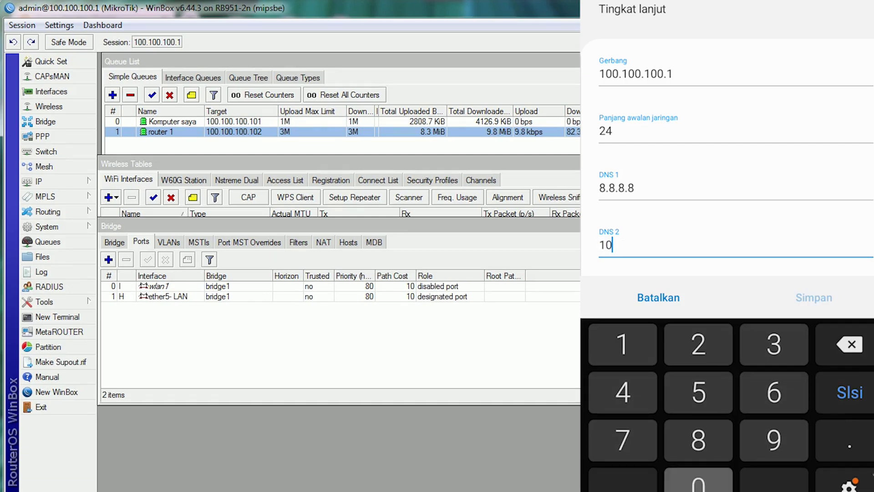
text(0.100.)
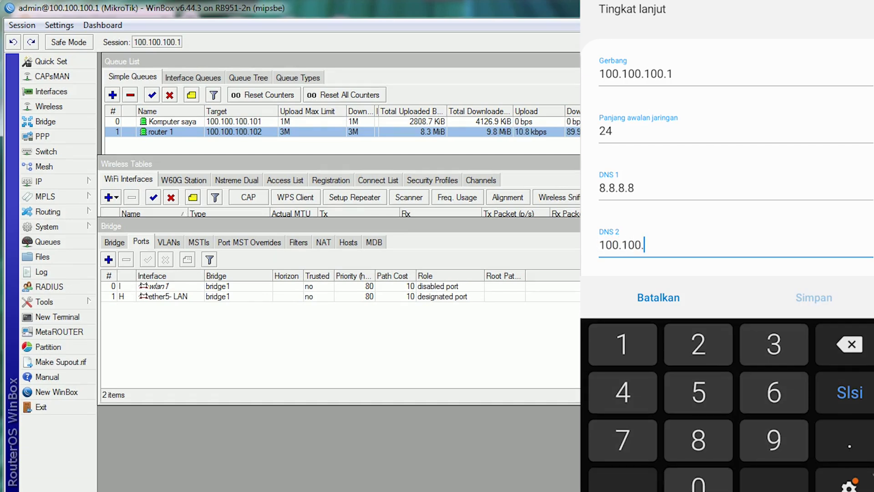
text(100.1)
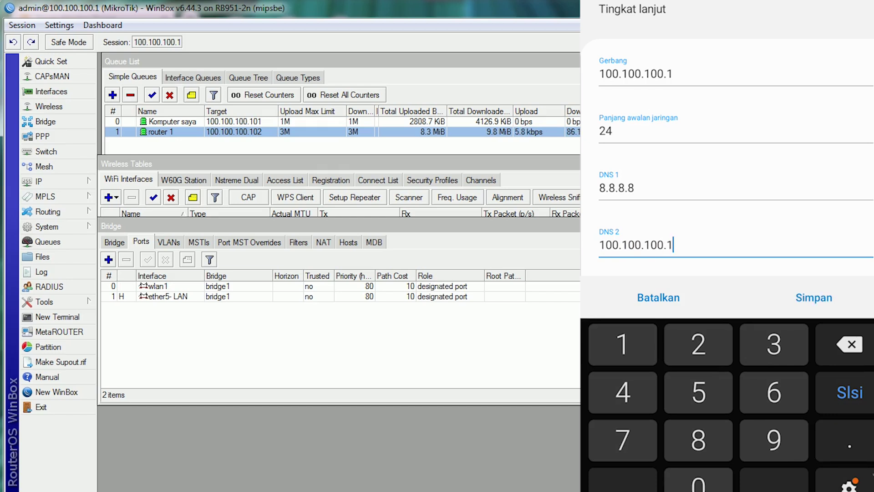
click(814, 297)
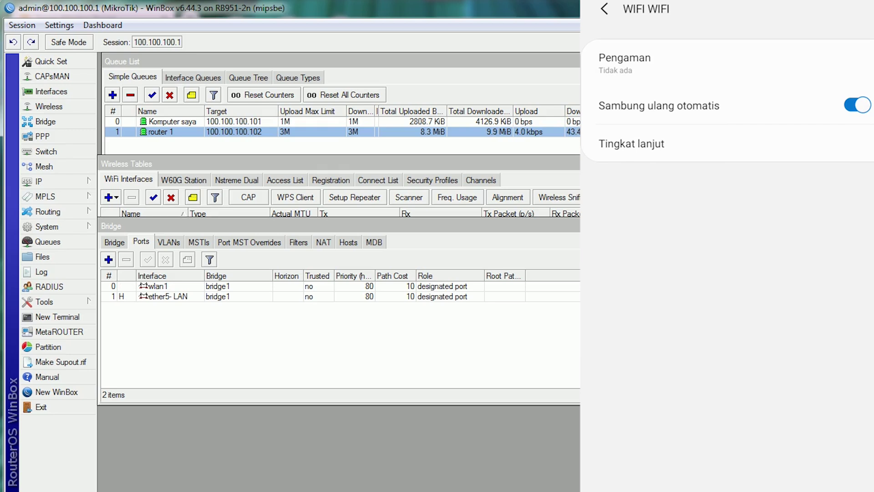
click(605, 9)
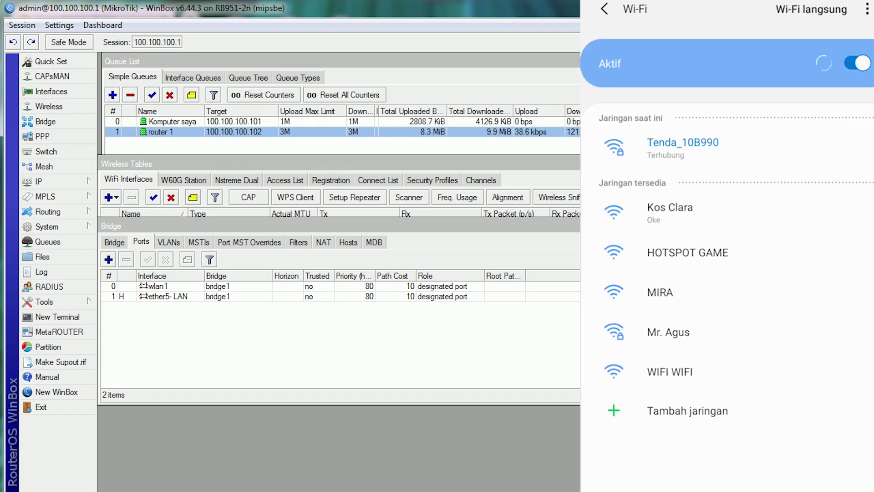
click(669, 371)
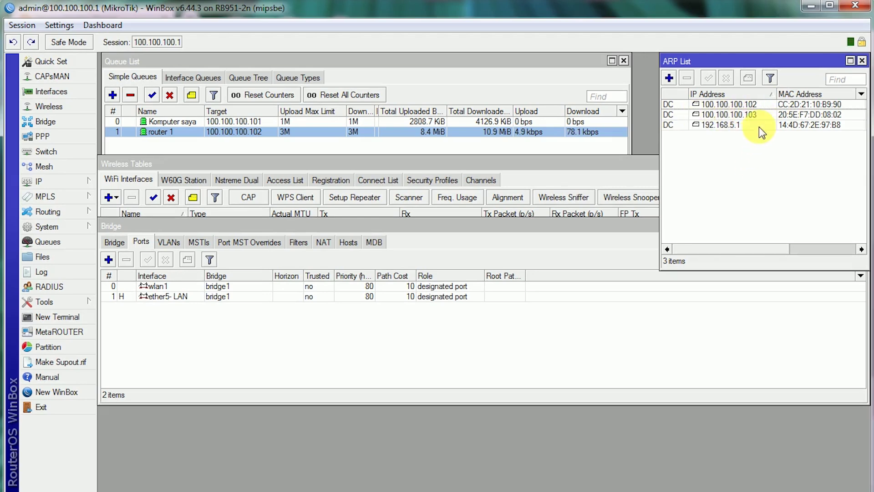
- Select ARP entry 100.100.100.103, close Wireless Tables, and begin a new simple queue
click(767, 115)
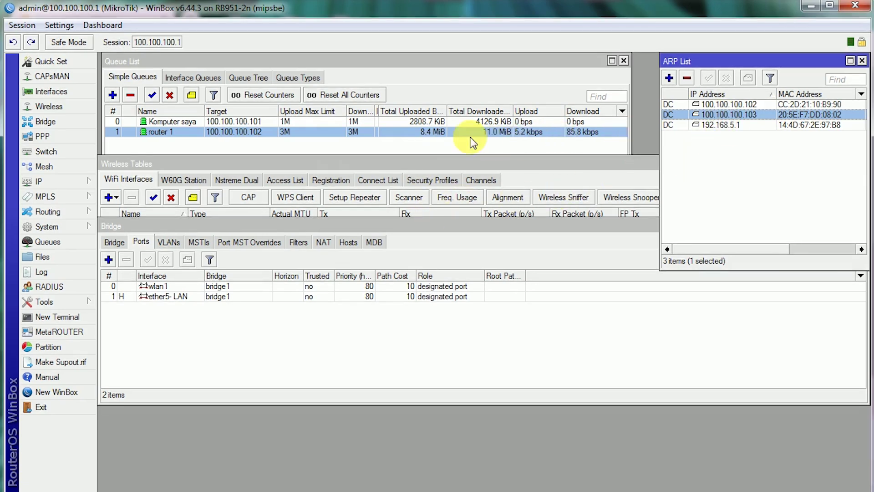
click(508, 161)
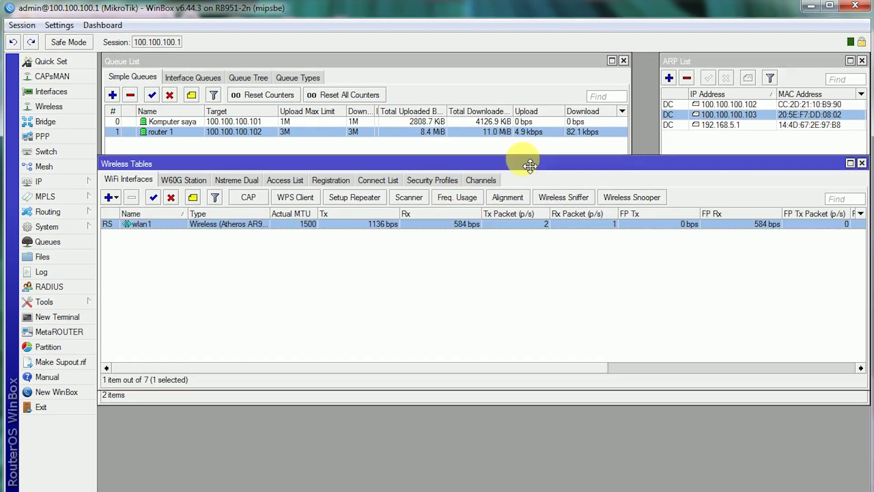
click(861, 163)
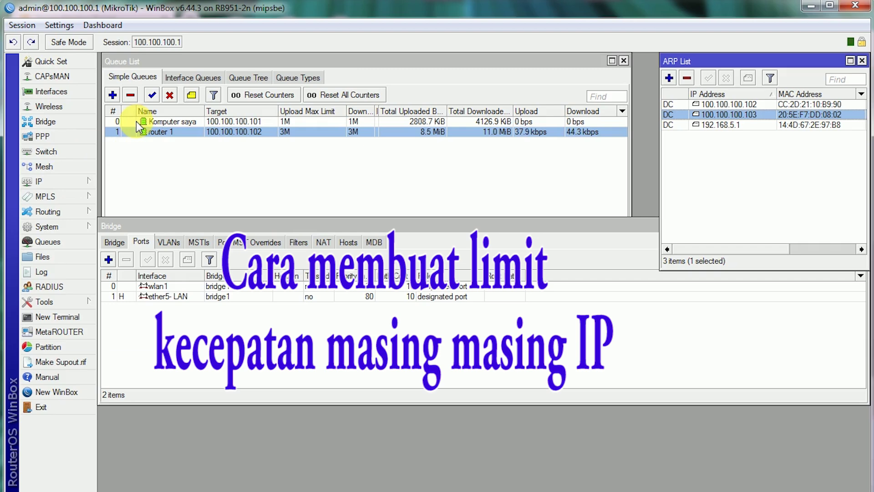
click(112, 95)
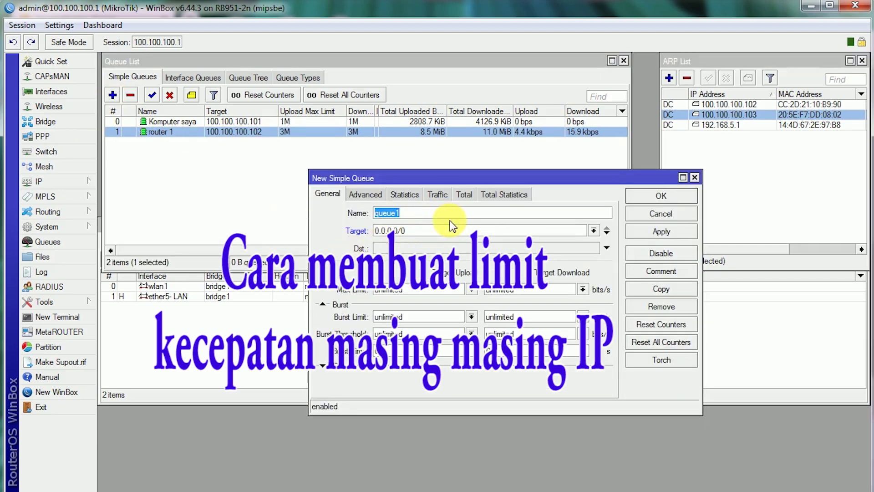
- Name the new queue for the phone and set its target to 100.100.100.103
text(h)
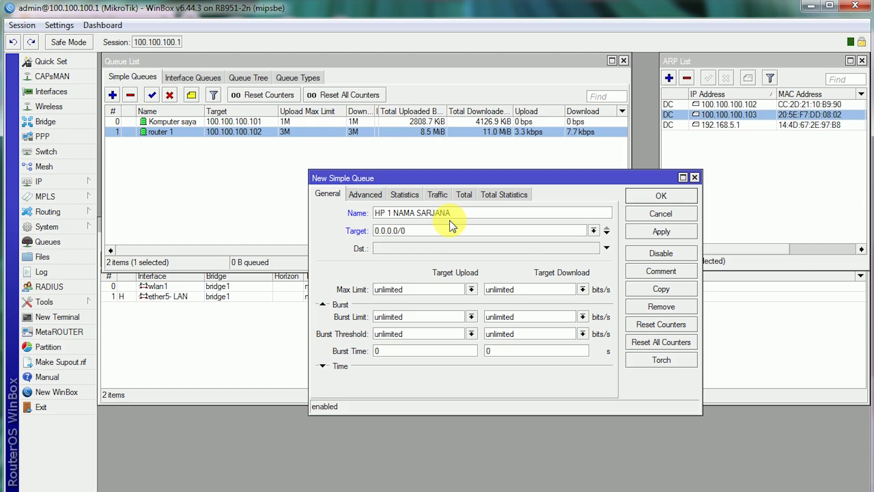
double_click(437, 230)
text(10)
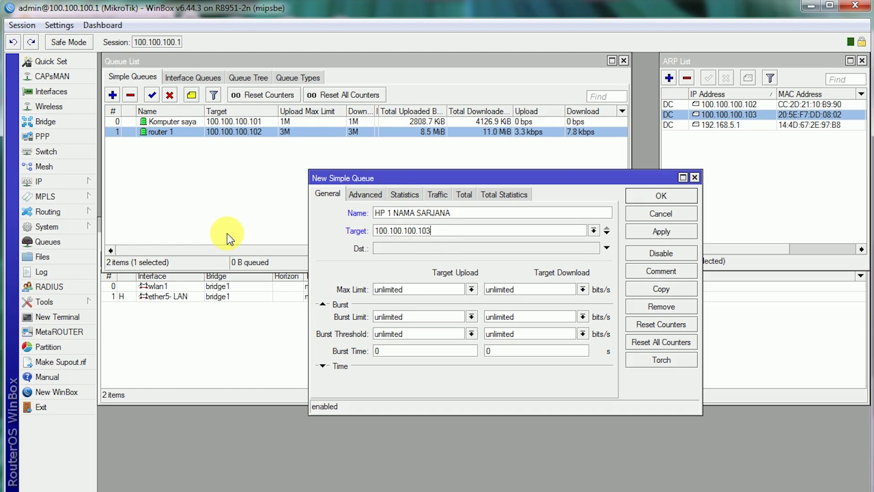
- Set 4M upload and download max limits, save, and adjust the Name and Upload Max Limit columns
click(472, 290)
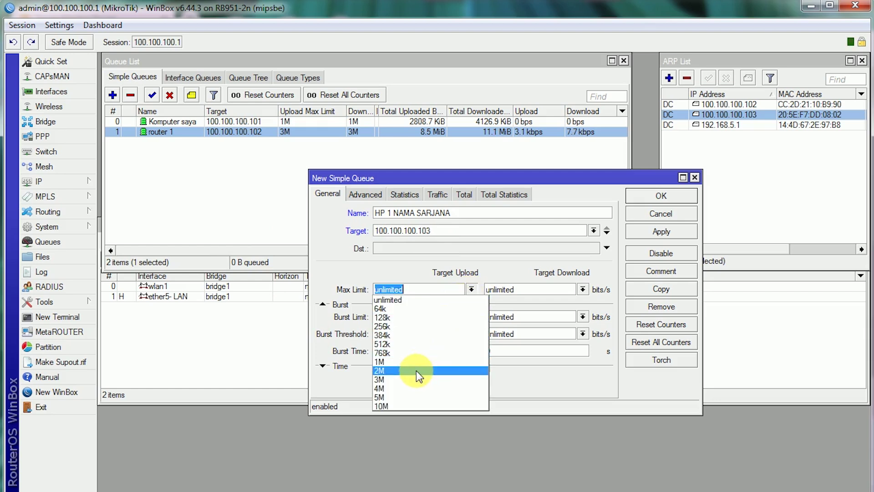
click(416, 388)
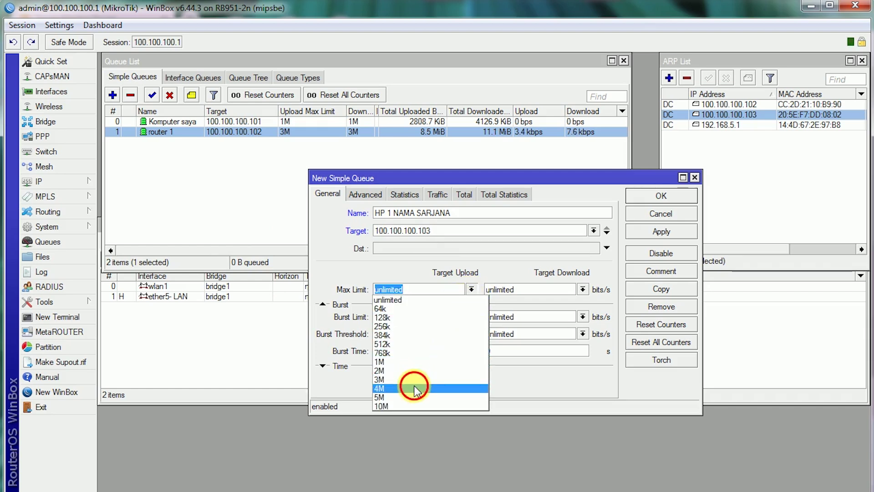
click(583, 289)
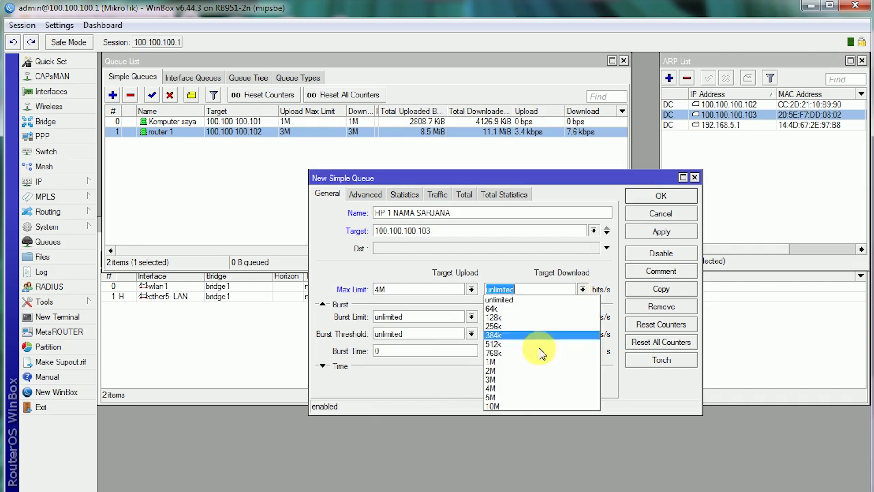
click(514, 390)
click(535, 295)
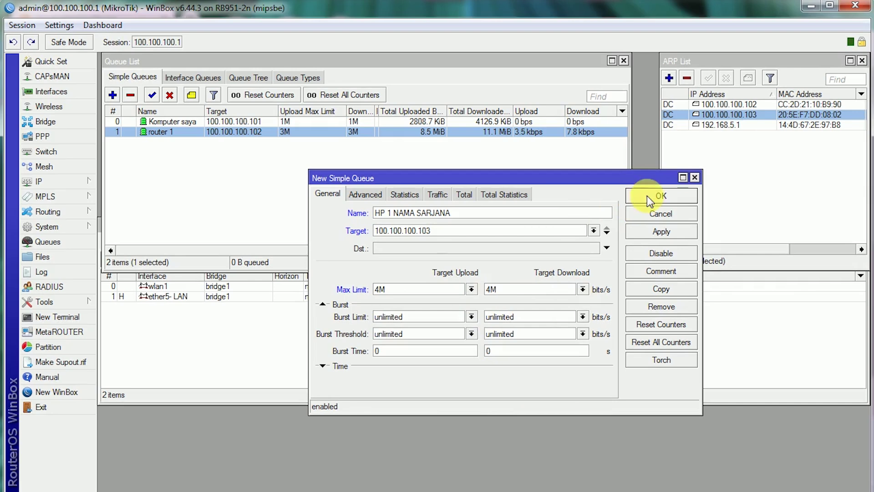
click(652, 196)
drag(204, 111, 217, 111)
drag(358, 111, 337, 112)
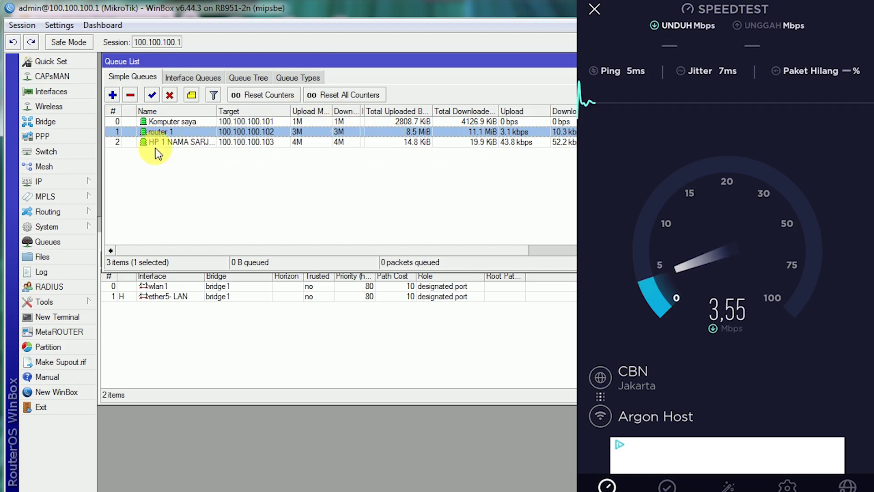
- Widen the Name column to show the phone queue's full name, then select and deselect its row
drag(217, 111, 235, 112)
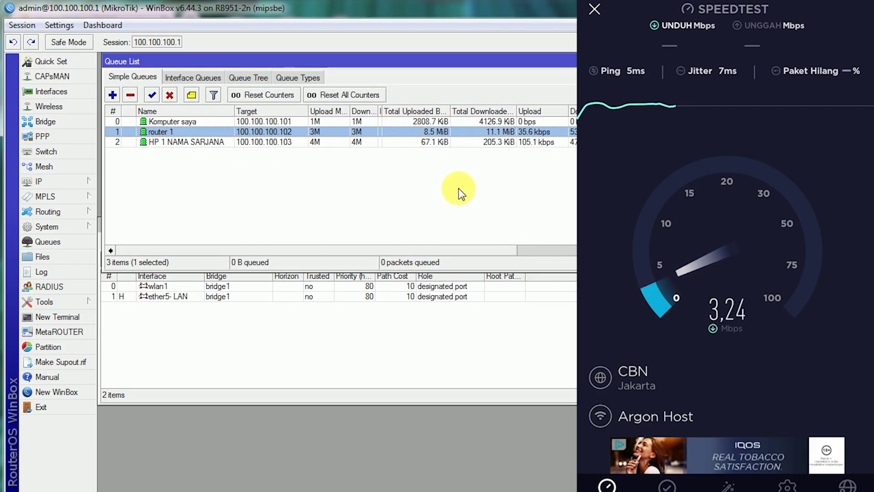
click(354, 142)
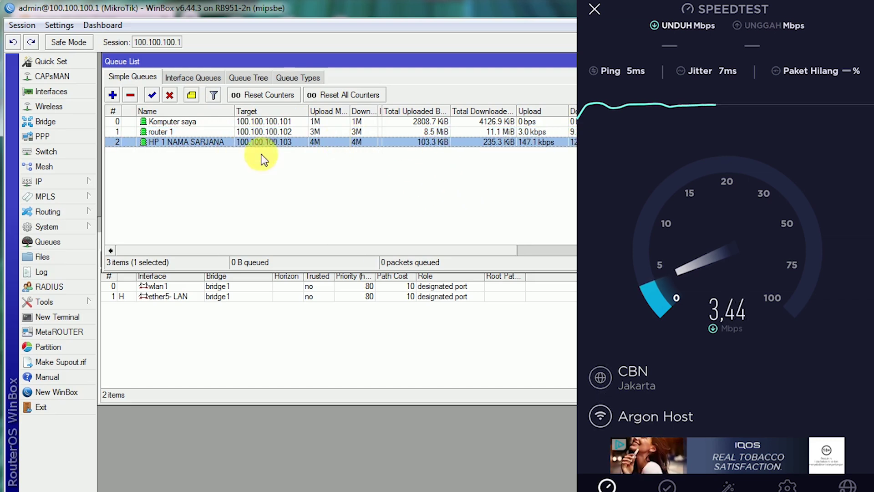
click(298, 172)
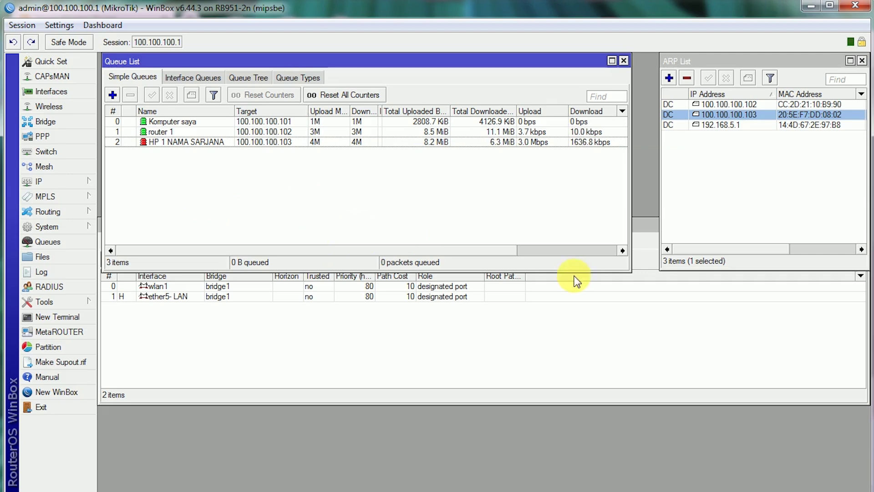
- Resize the Queue List, widen ARP List to show Interface, and rebalance the Total columns
mouse_move(622, 269)
mouse_down()
mouse_move(650, 255)
mouse_move(633, 264)
mouse_up()
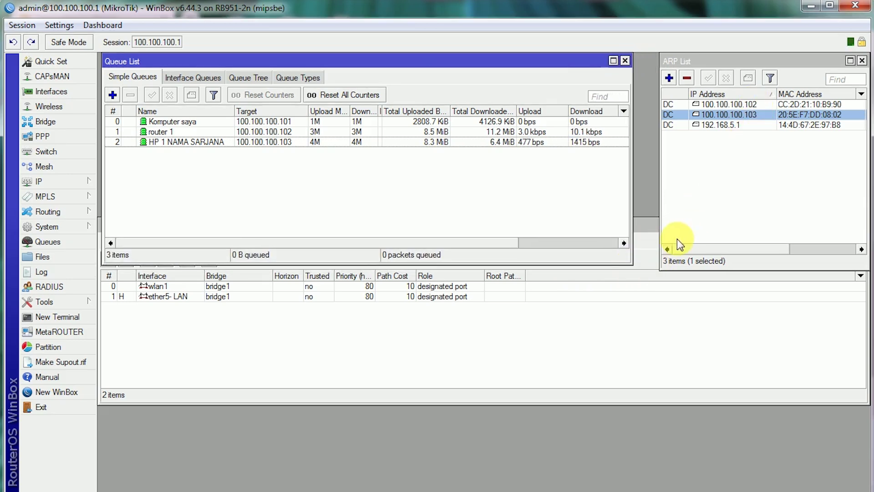
drag(668, 211, 644, 210)
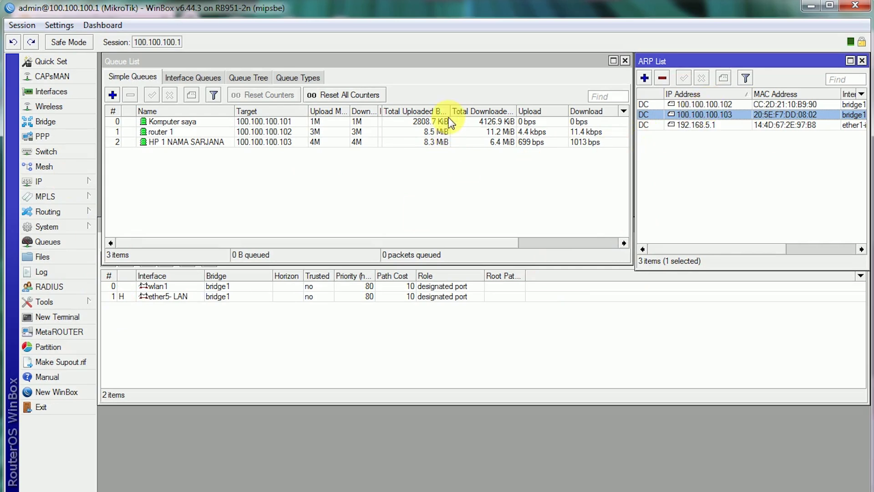
drag(450, 111, 438, 111)
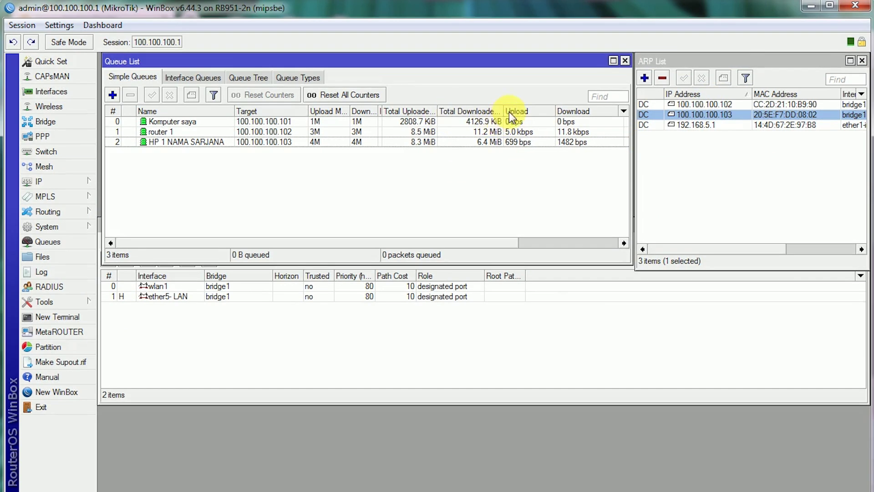
mouse_move(509, 112)
mouse_down()
mouse_move(518, 112)
mouse_move(511, 113)
mouse_up()
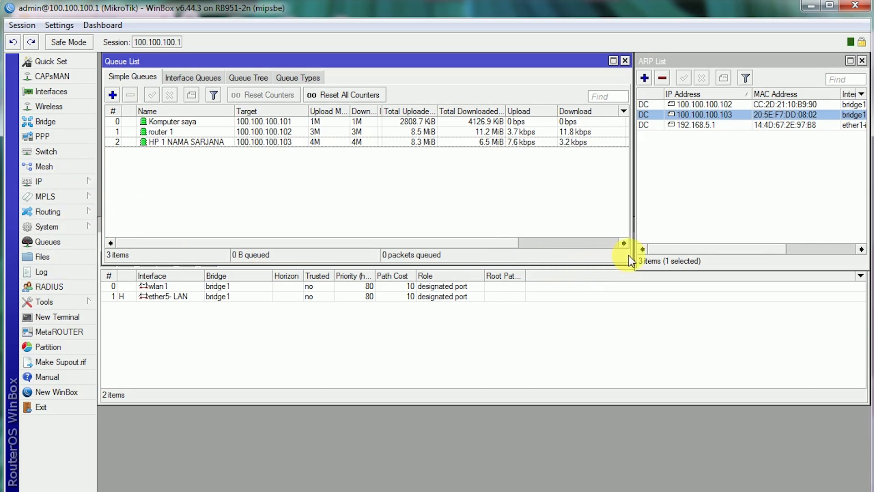
drag(634, 268, 635, 256)
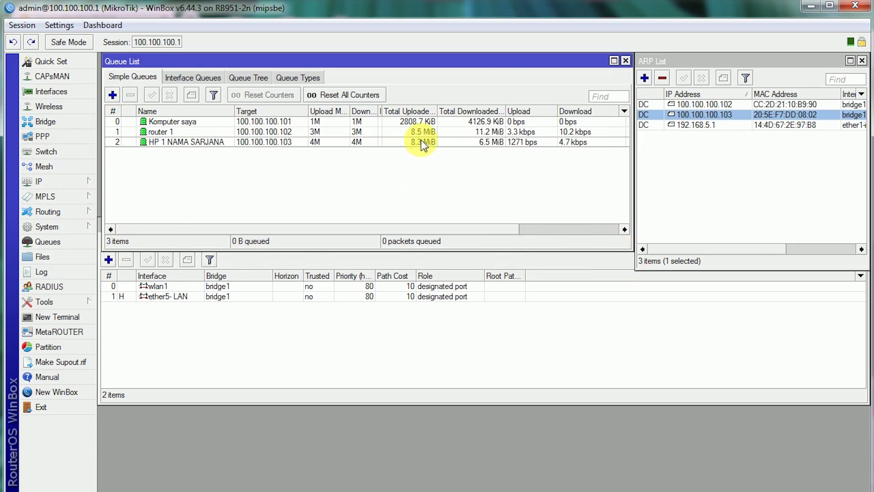